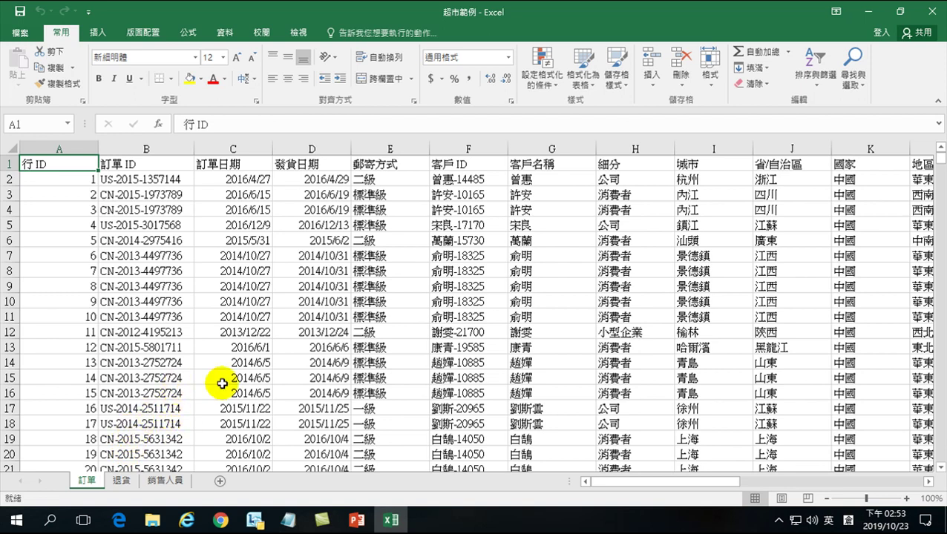
- Examine the 訂單 and 退貨 sheets and compare the 訂單 ID column they share
left_click(10, 148)
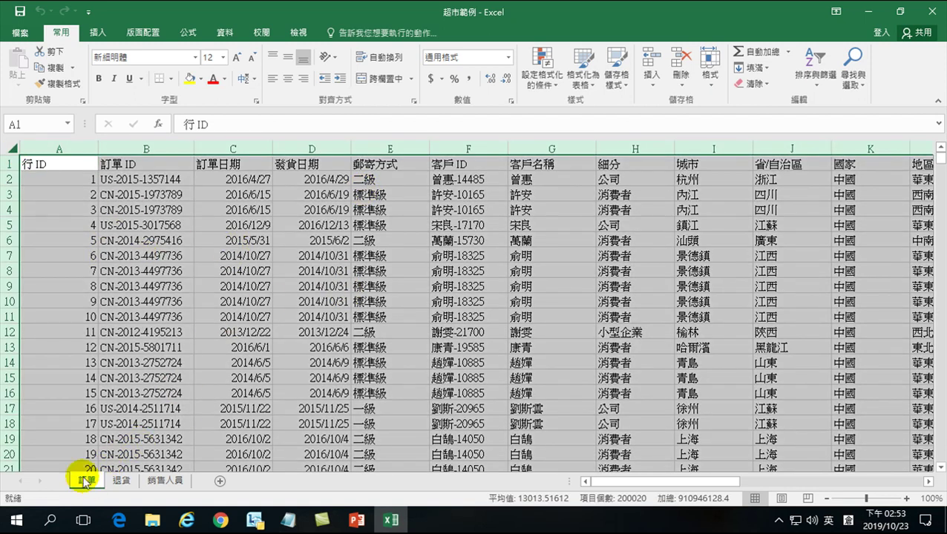
left_click(146, 331)
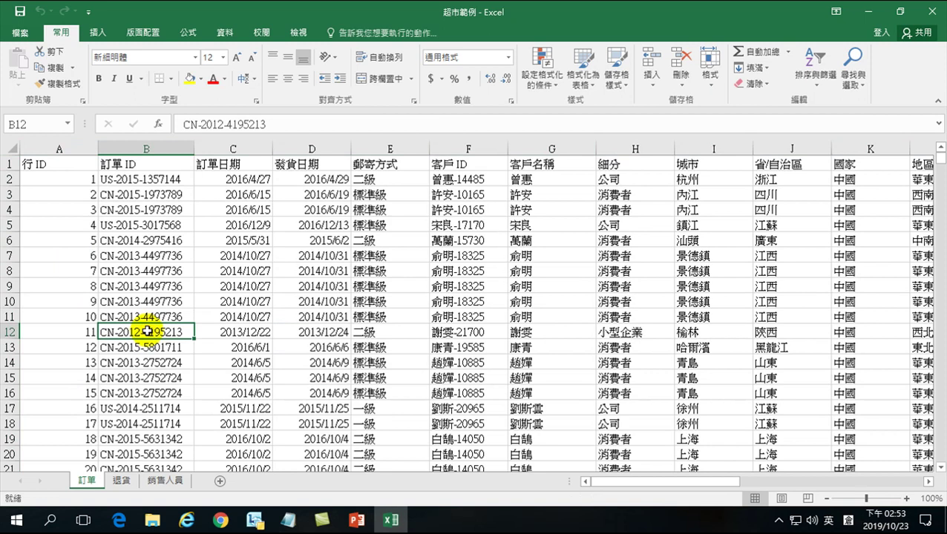
left_click(122, 481)
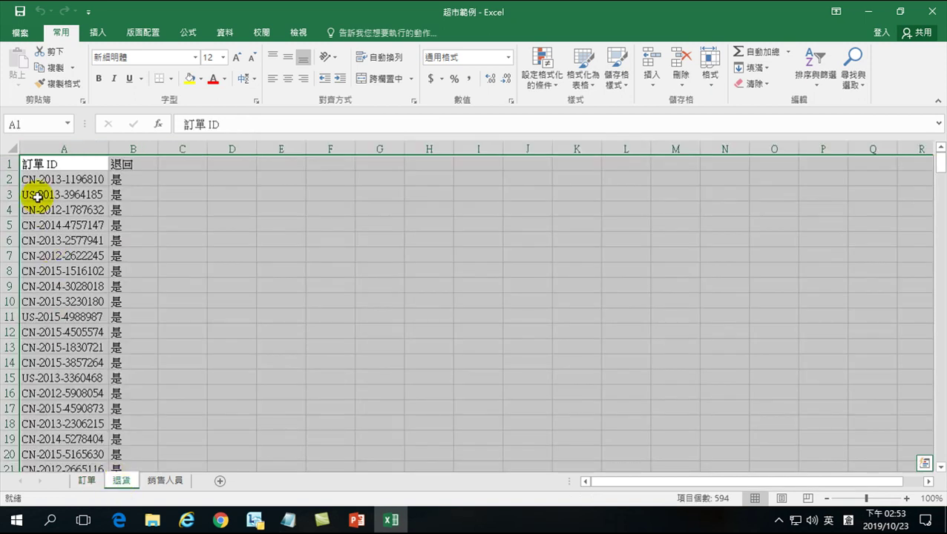
left_click(42, 165)
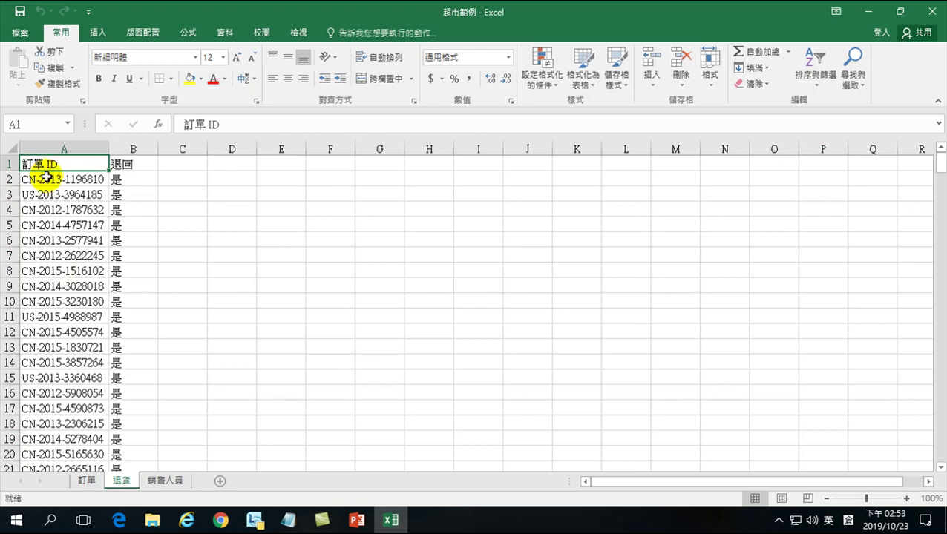
left_click(85, 480)
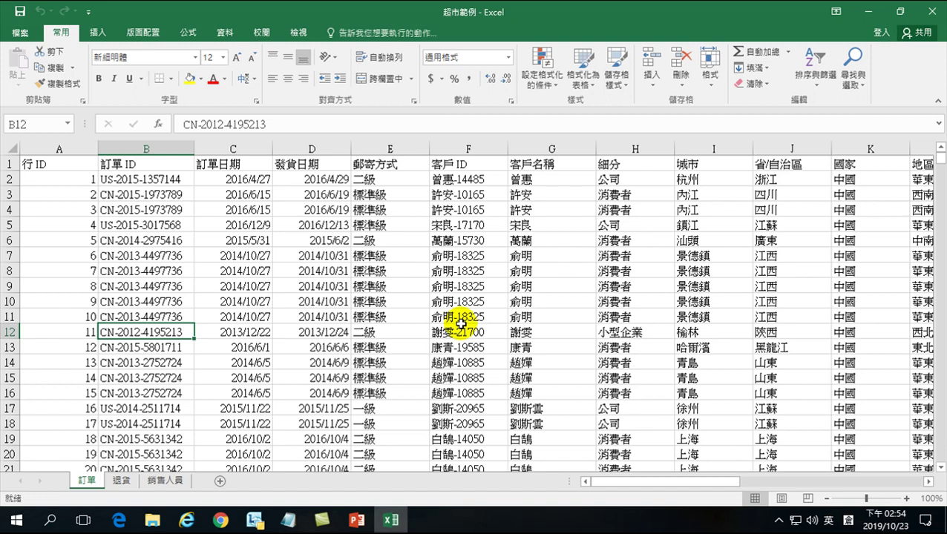
left_click(120, 481)
left_click(87, 481)
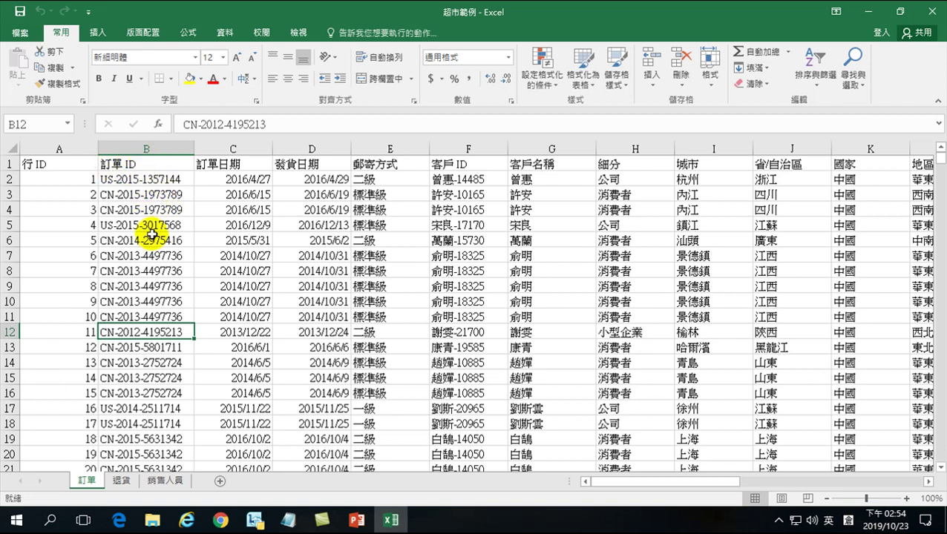
left_click(121, 480)
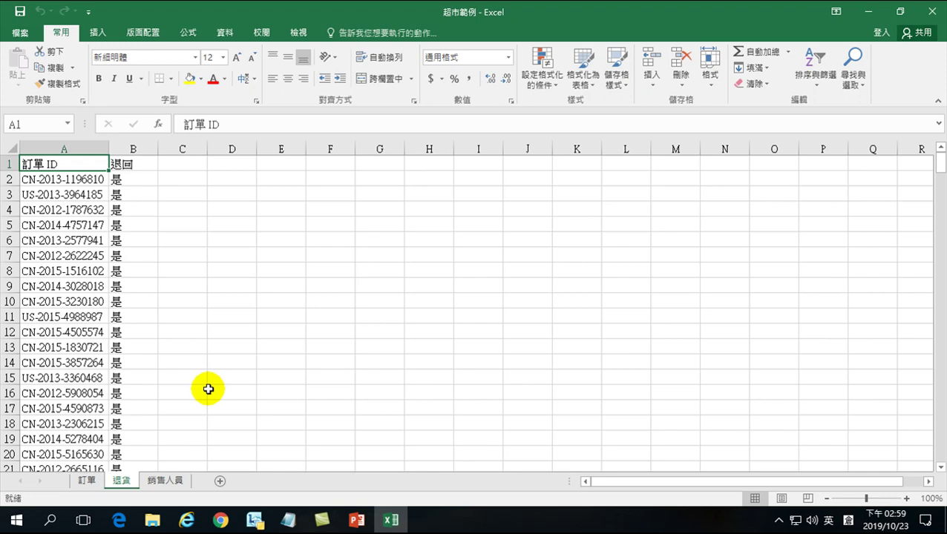
- Review the 訂單 columns through 利潤 and the free column U beside them against the order IDs in 退貨
left_click(86, 481)
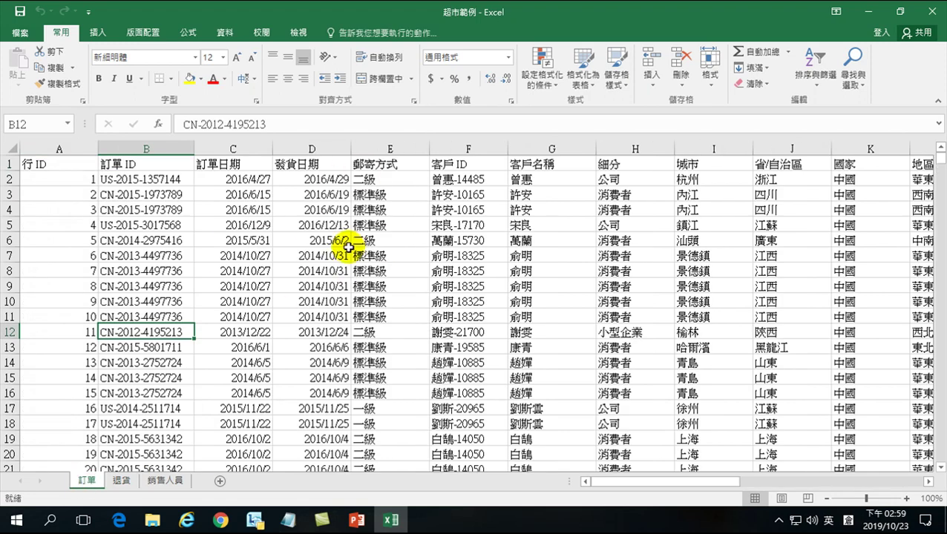
left_click_drag(690, 482, 897, 475)
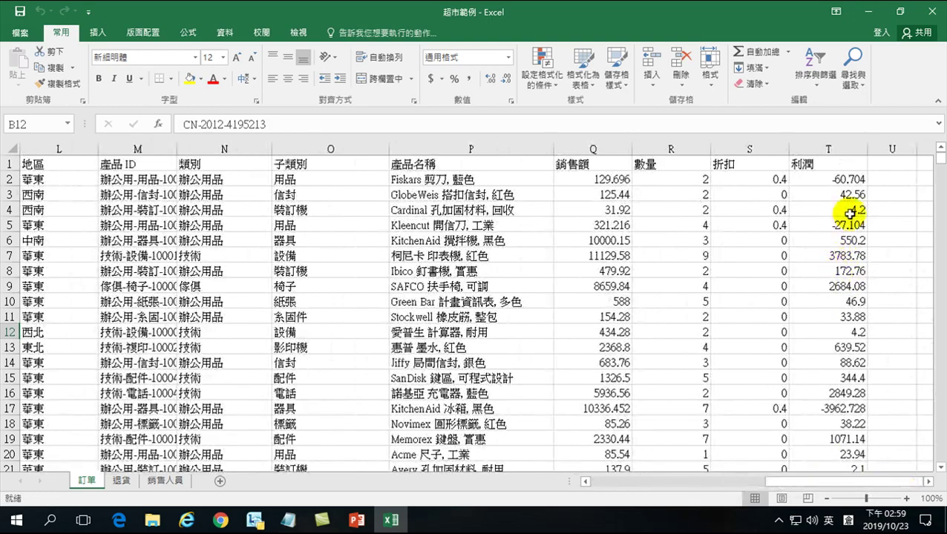
left_click_drag(814, 482, 530, 493)
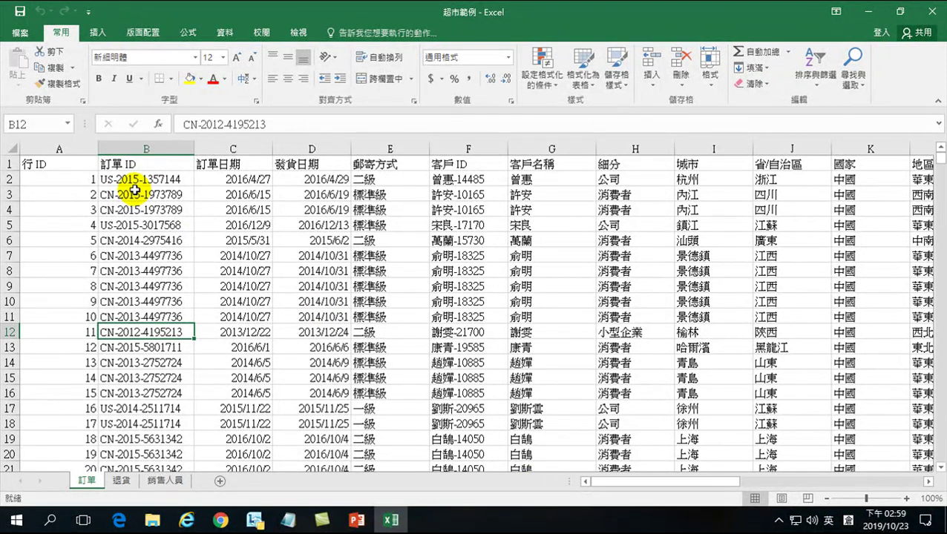
left_click(127, 181)
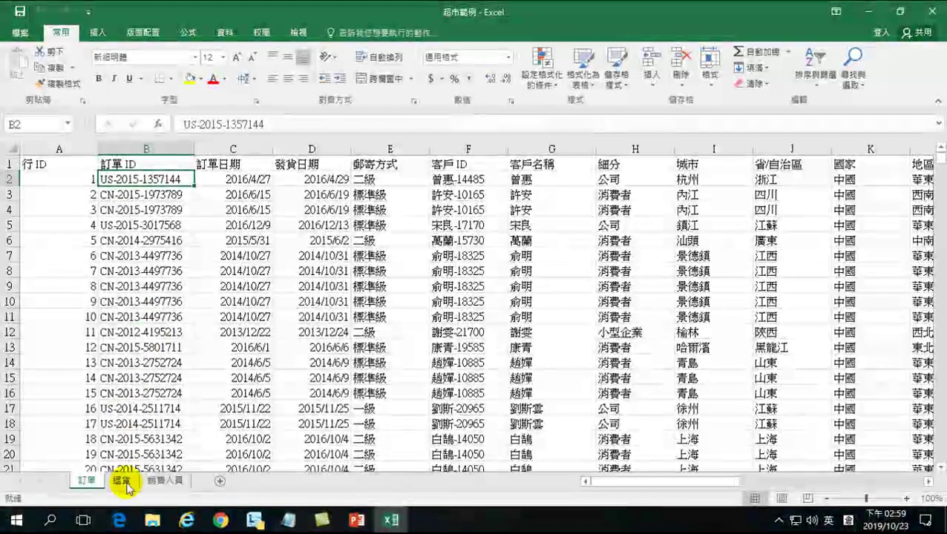
left_click(122, 481)
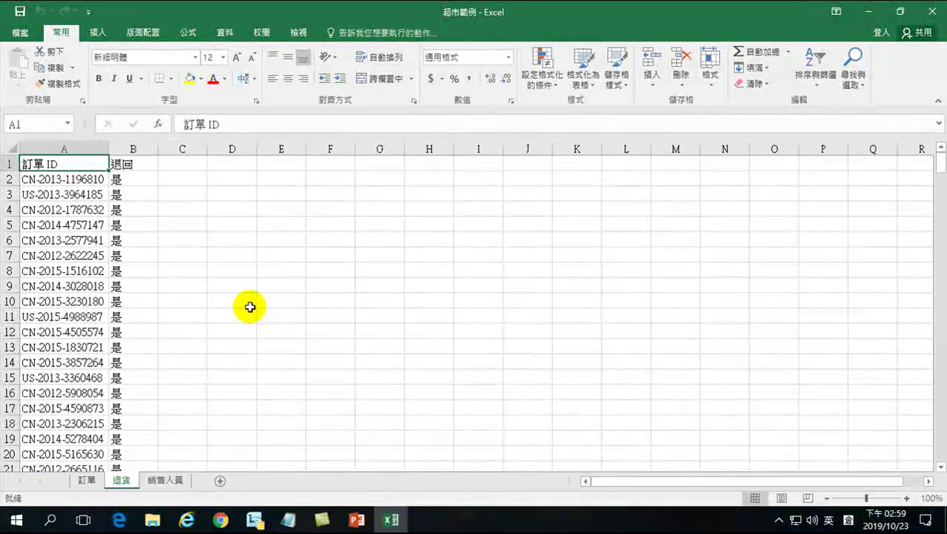
left_click(52, 180)
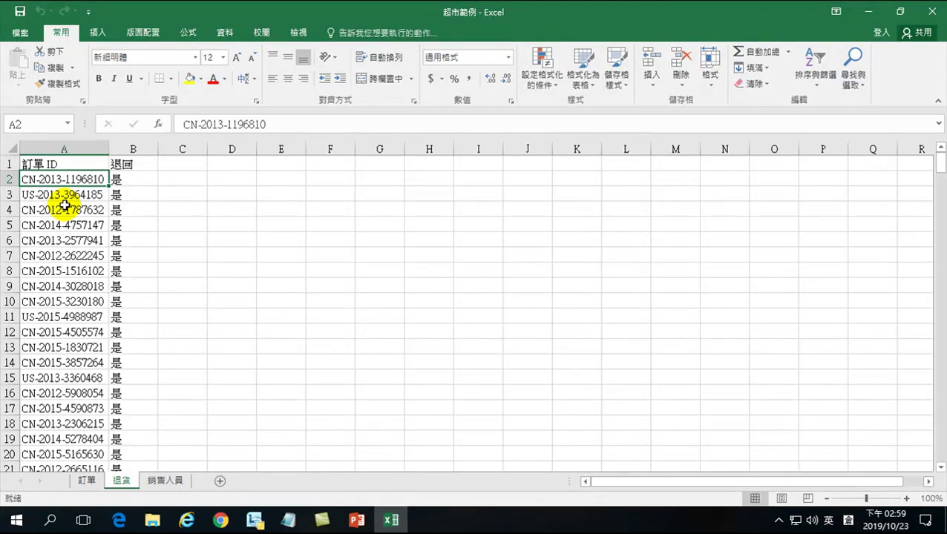
left_click(86, 480)
left_click(674, 482)
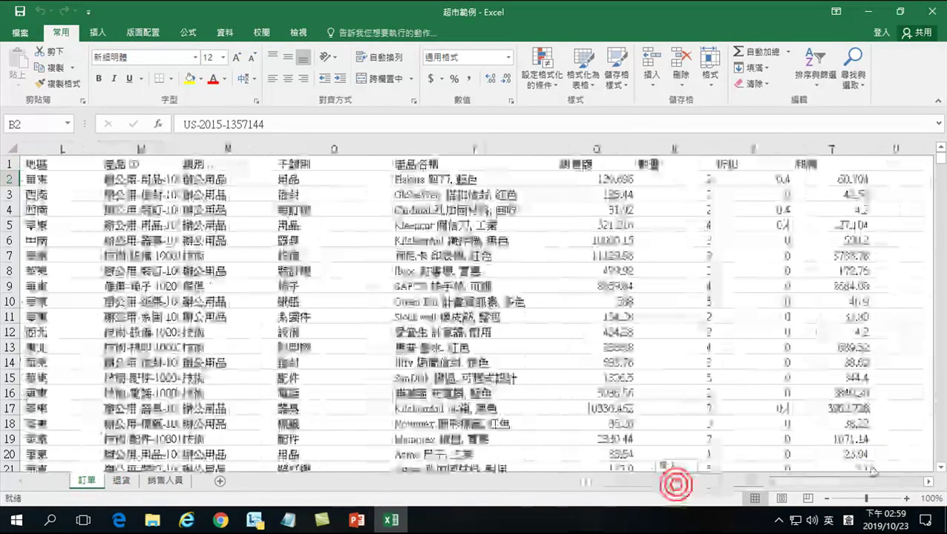
left_click(890, 178)
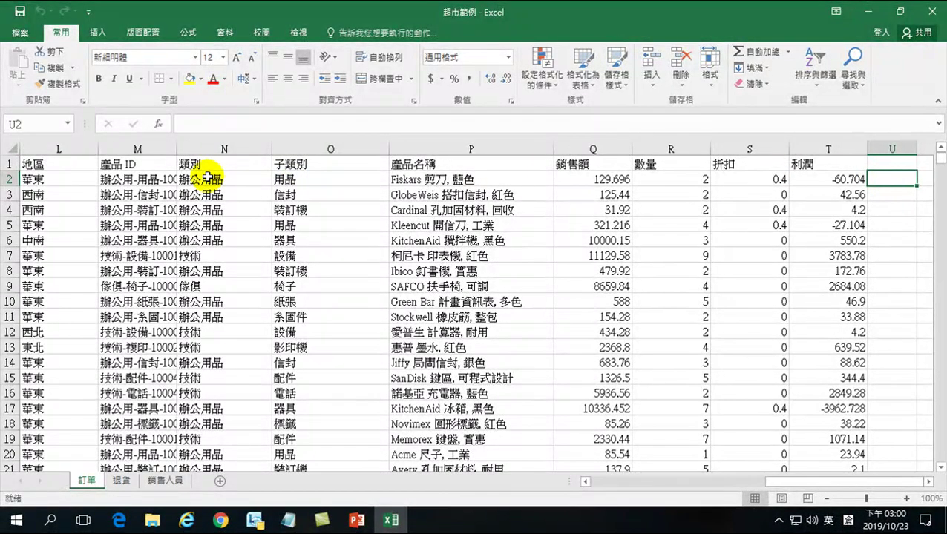
left_click_drag(790, 484, 616, 482)
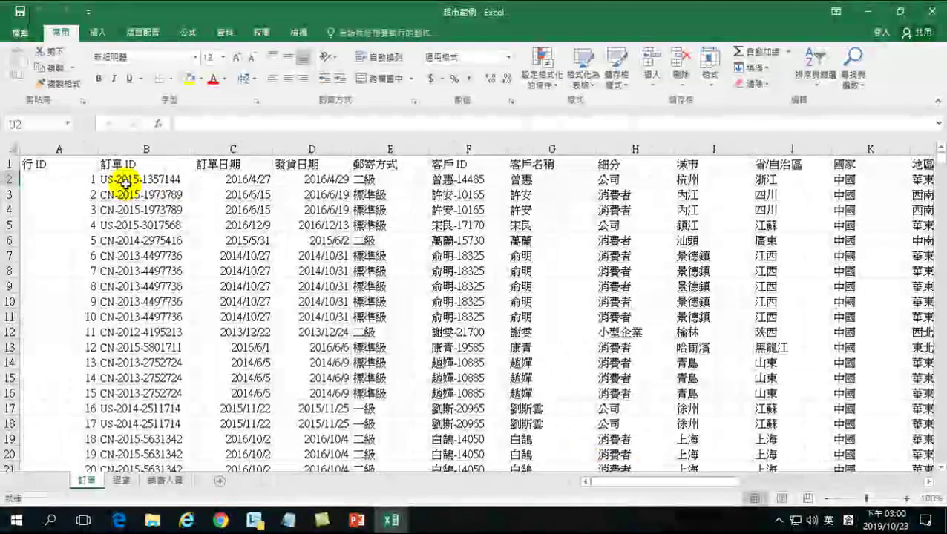
left_click_drag(697, 484, 886, 475)
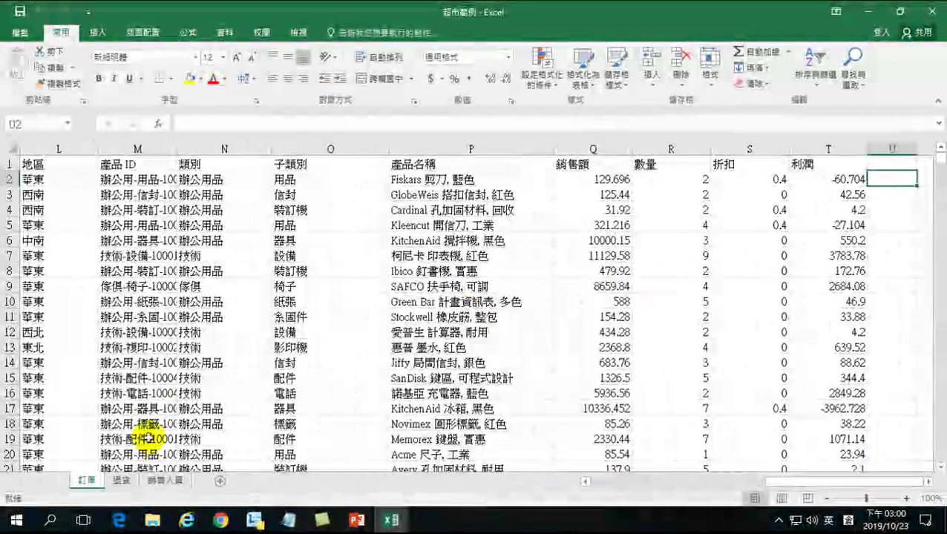
left_click(121, 480)
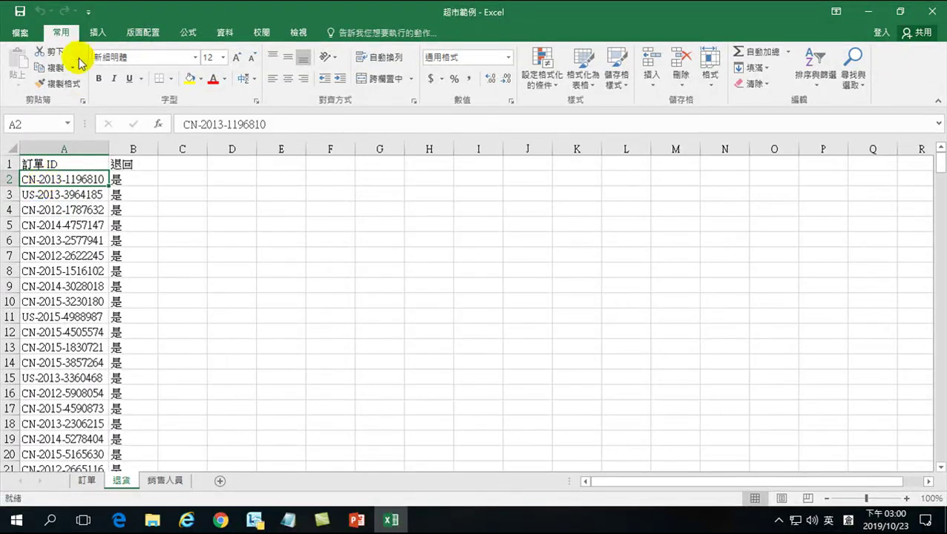
- Try to sort the 退貨 list from A to Z by 訂單 ID, and undo the sort
left_click(817, 75)
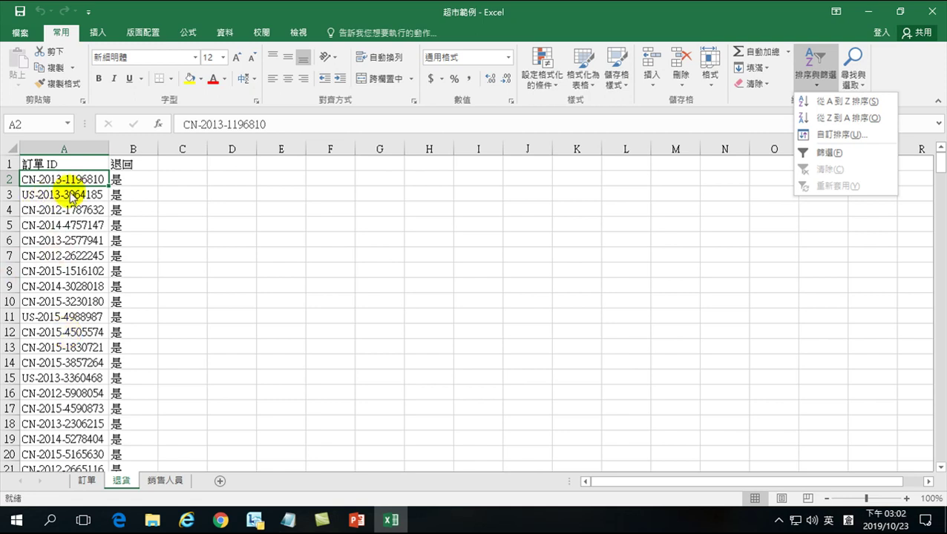
left_click(838, 104)
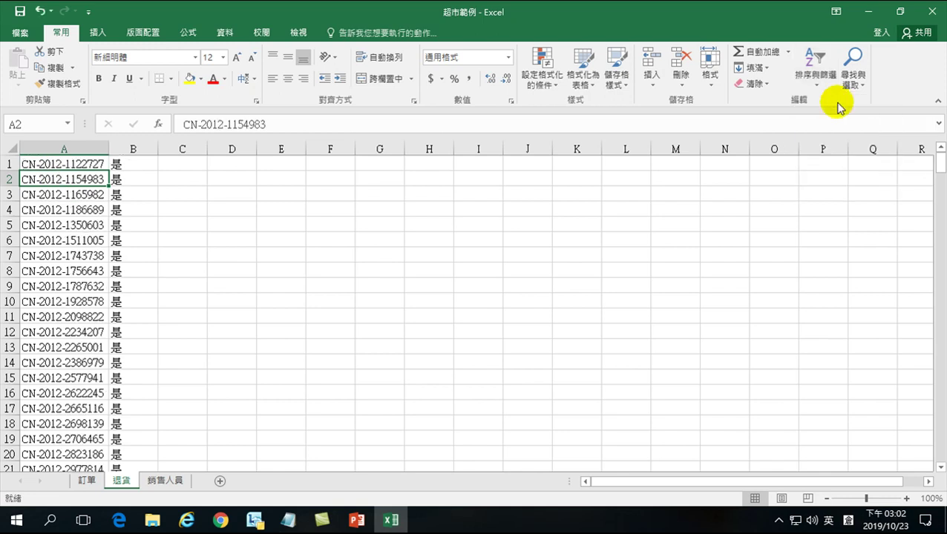
scroll(69, 253, "down", 6)
scroll(67, 225, "up", 6)
left_click(39, 10)
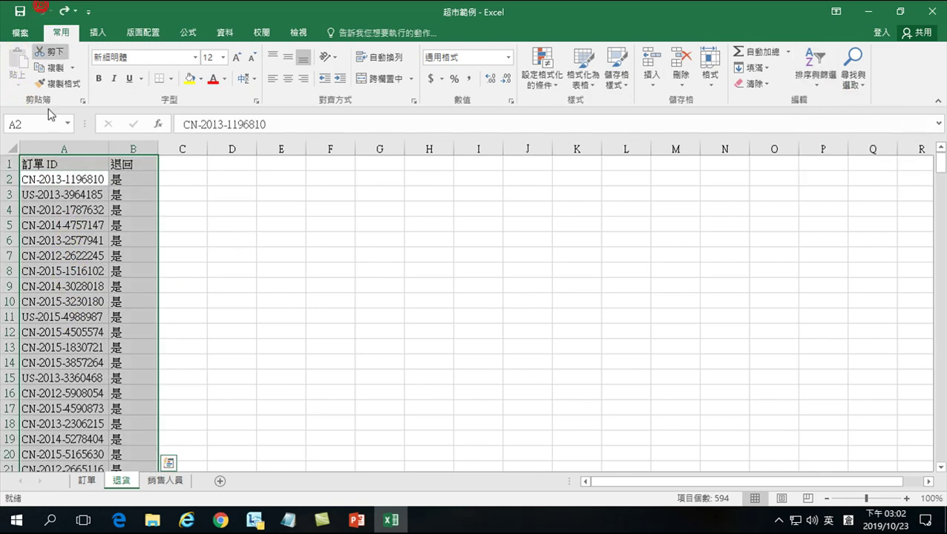
left_click(58, 184)
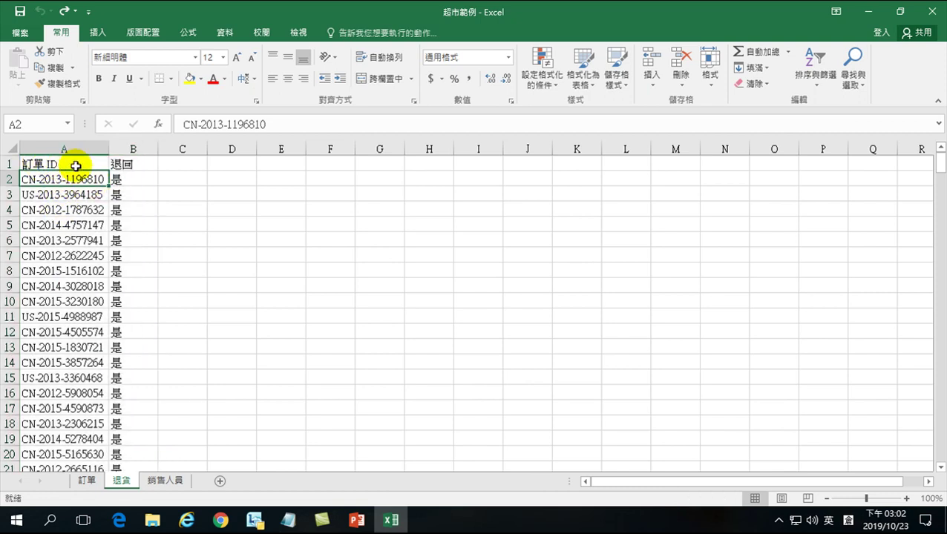
- Insert three blank rows between the header row and the first data row of the 退貨 sheet
left_click_drag(10, 180, 10, 210)
right_click(69, 194)
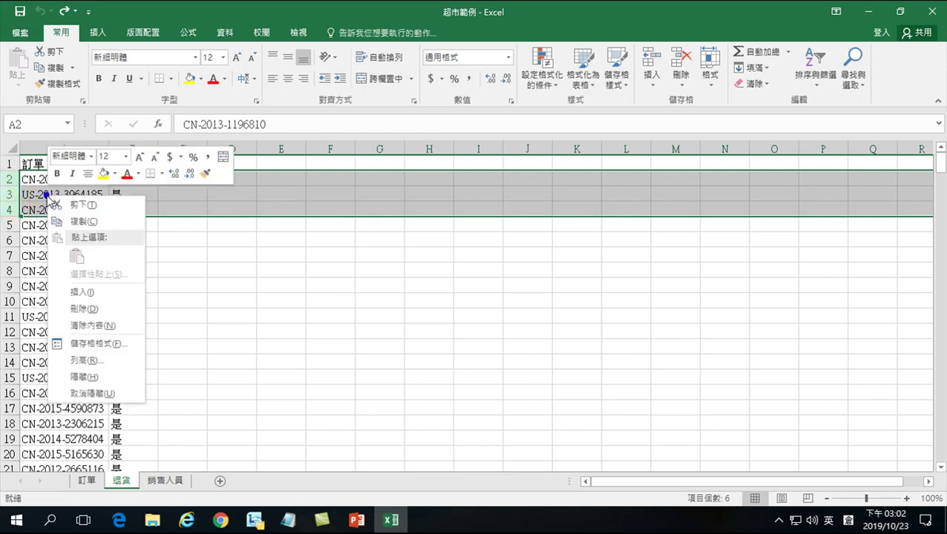
left_click(83, 290)
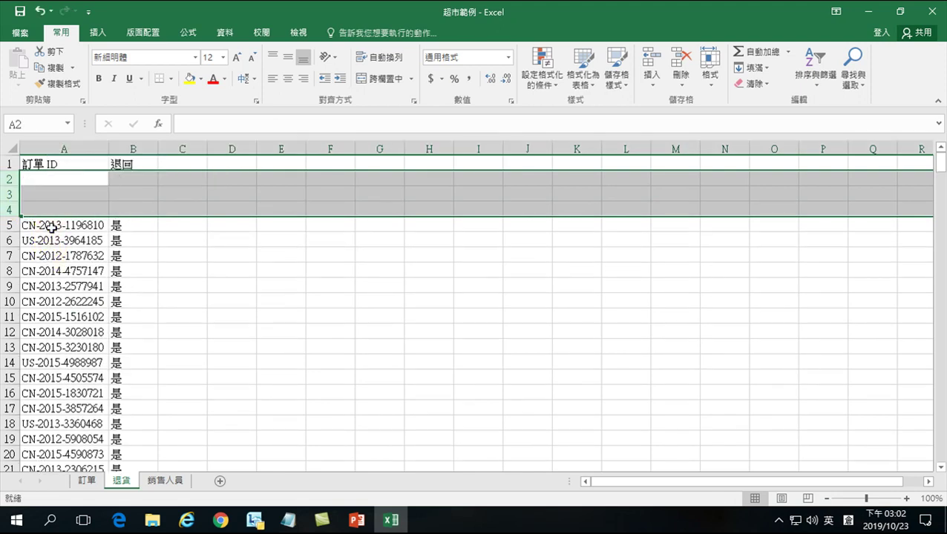
- Sort the returned-order data below the blank rows from A to Z by 訂單 ID
left_click(59, 225)
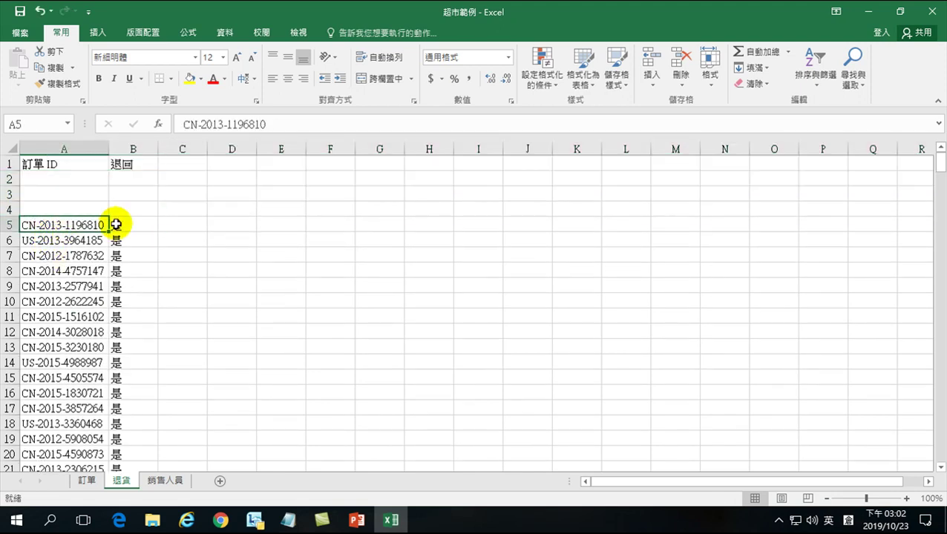
left_click(814, 77)
left_click(829, 102)
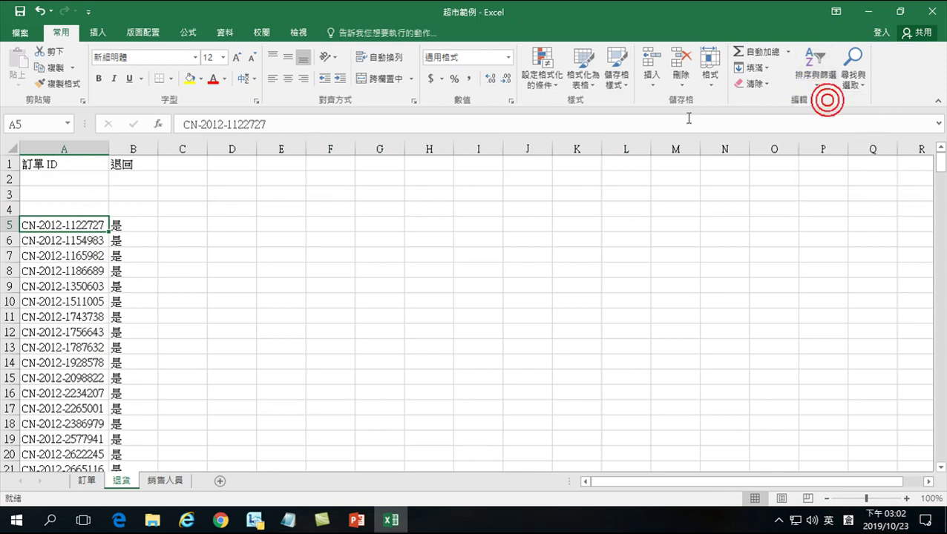
- Delete the blank rows 2 to 4 so the header sits directly above the sorted data
left_click_drag(9, 179, 15, 208)
right_click(54, 197)
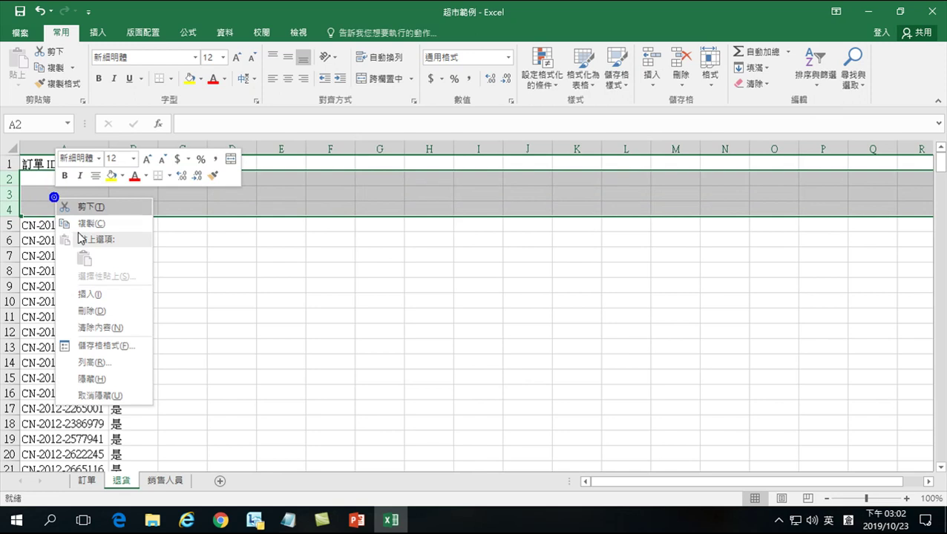
left_click(91, 311)
left_click(48, 165)
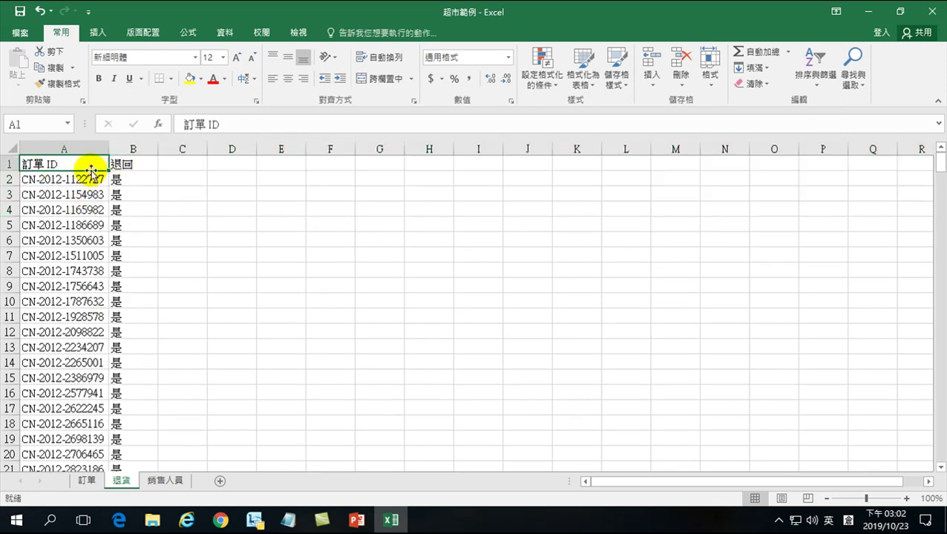
left_click(42, 181)
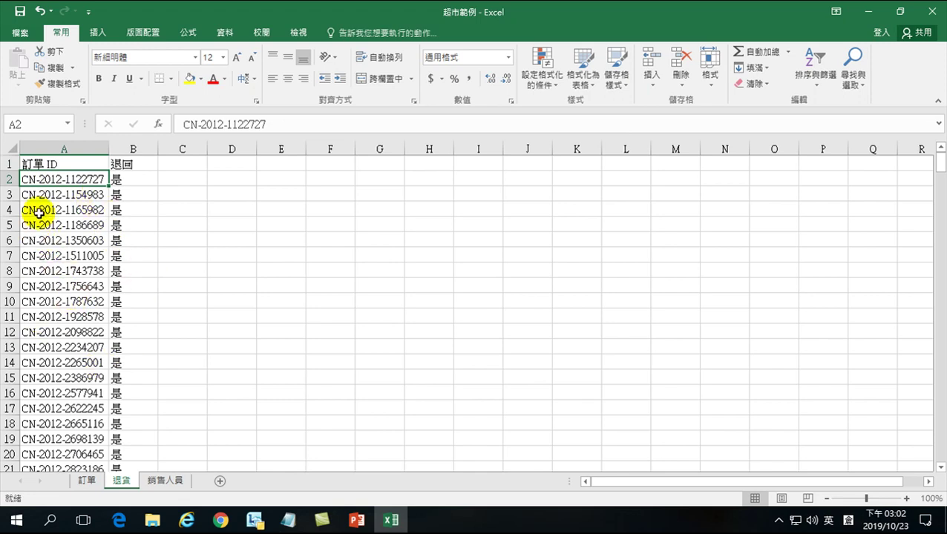
left_click_drag(38, 179, 112, 284)
- Select the whole 退貨 table with its header, A1:B297, and name the range return
left_click(30, 161)
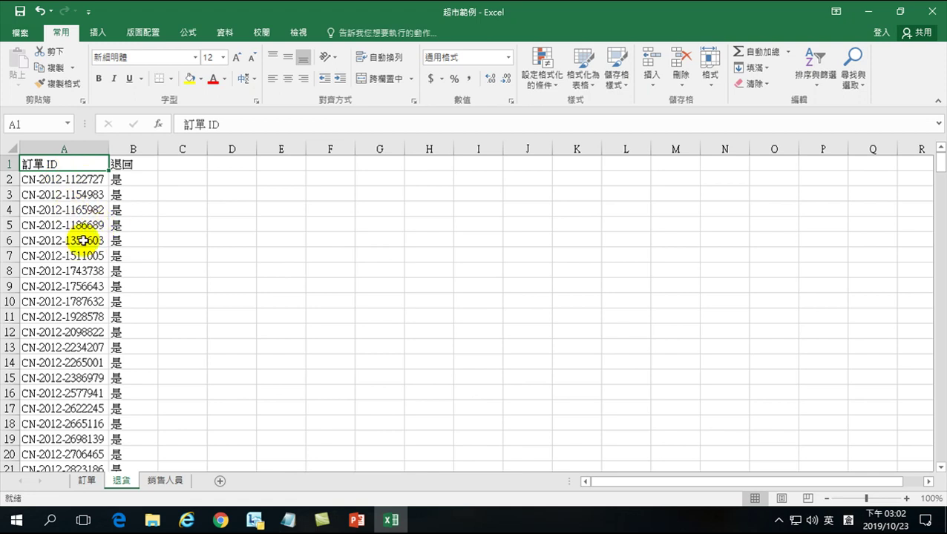
key("ctrl+shift+End")
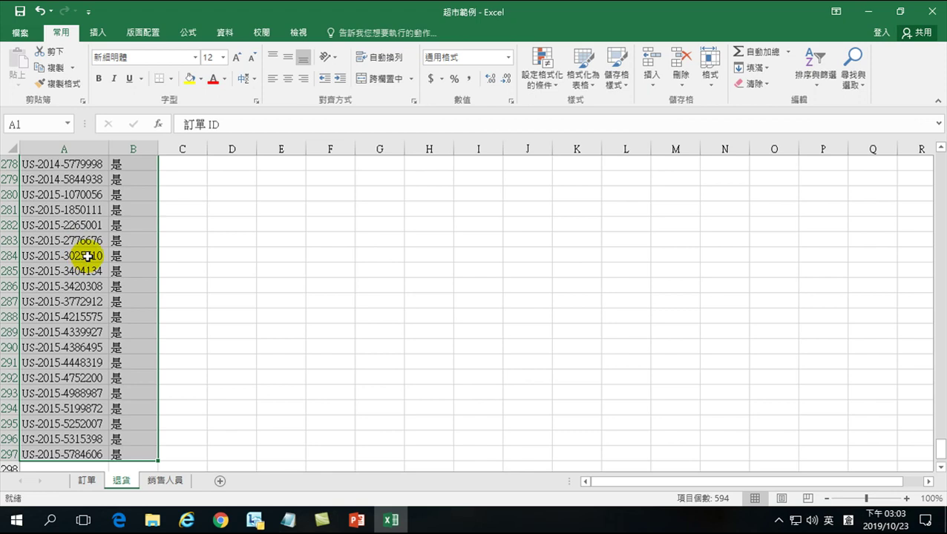
left_click(29, 124)
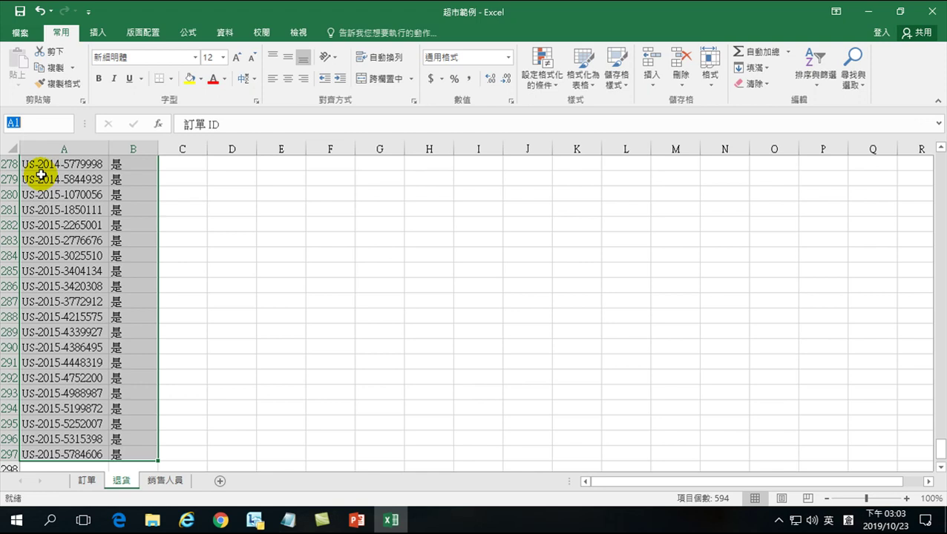
key("shift")
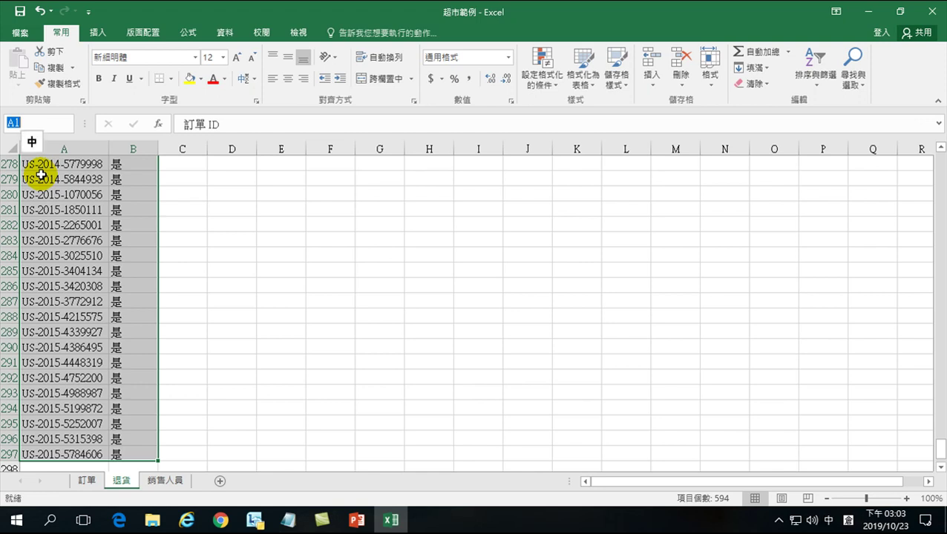
key("shift")
type("re")
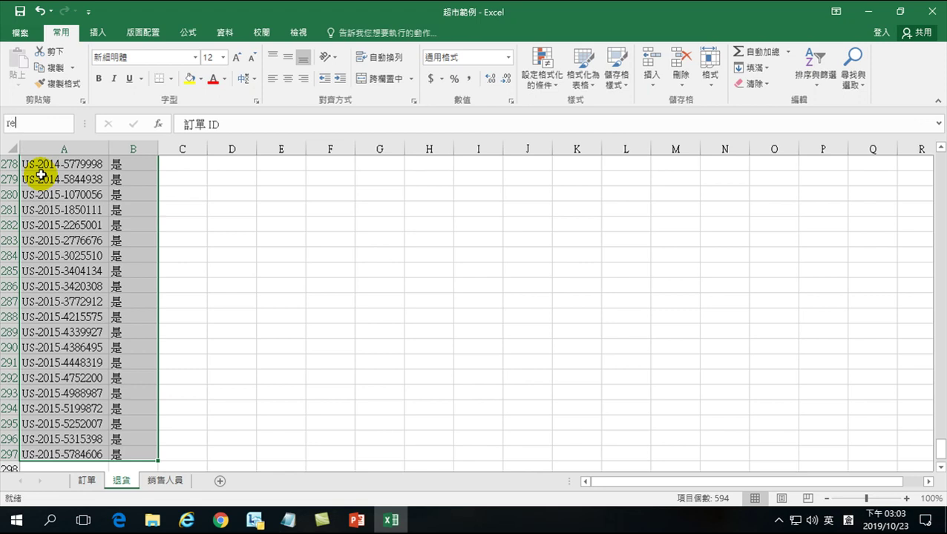
type("turn")
key("Return")
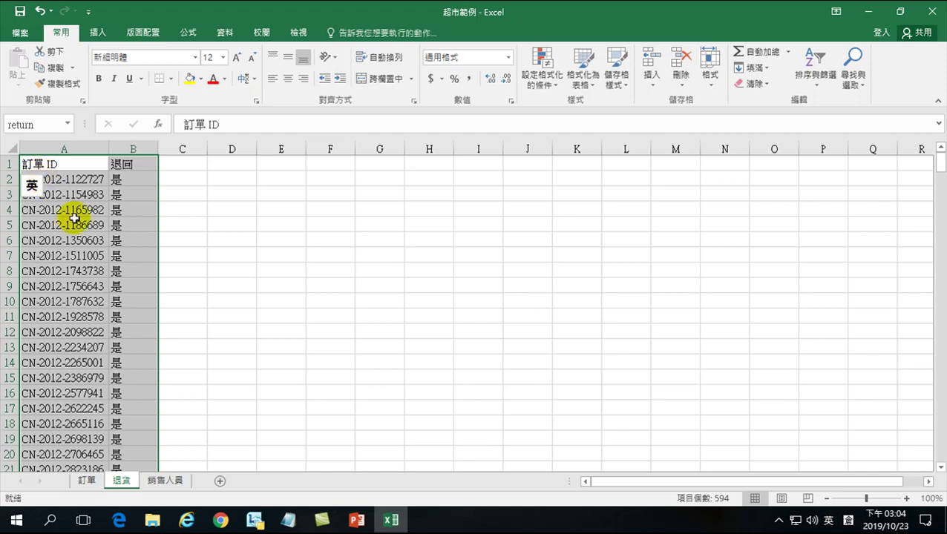
- Go to the 訂單 sheet and bring the empty column U beside 利潤 into view
left_click(90, 481)
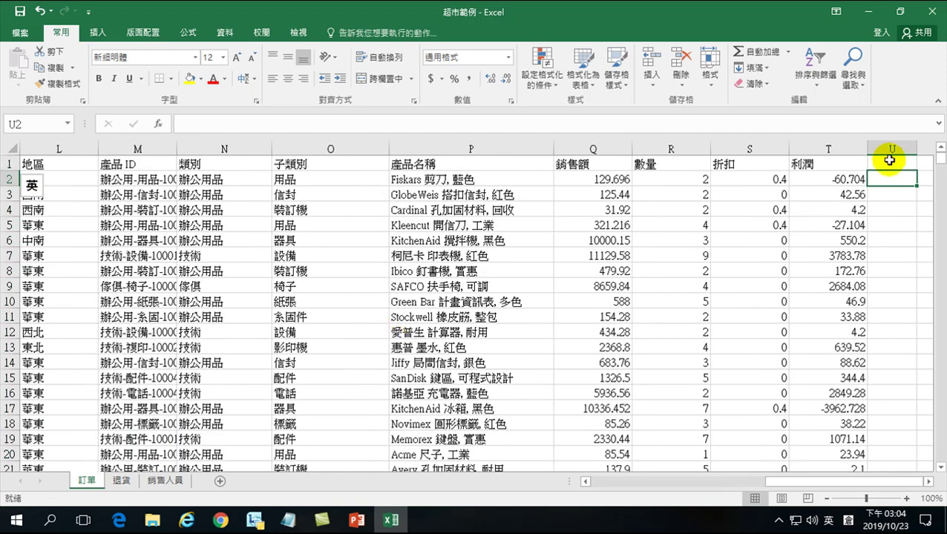
left_click(927, 482)
double_click(927, 482)
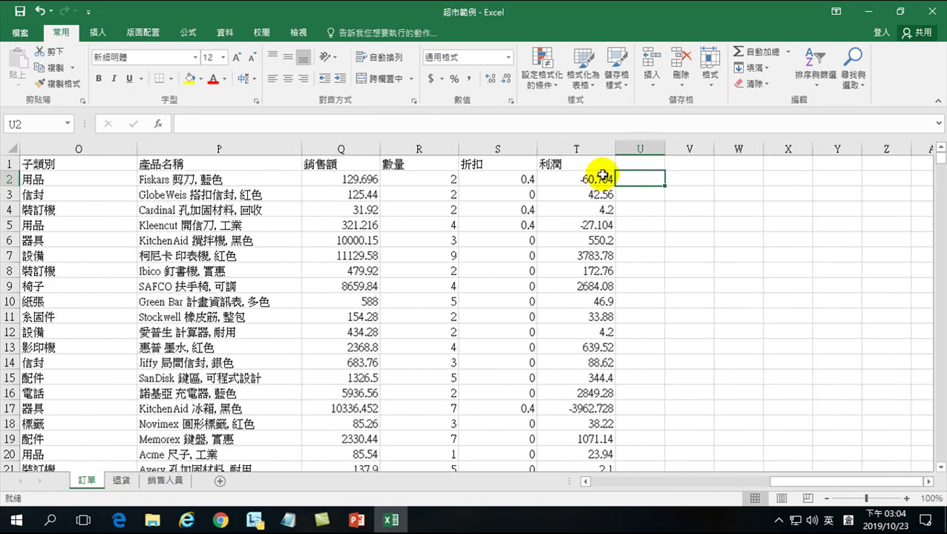
left_click(158, 124)
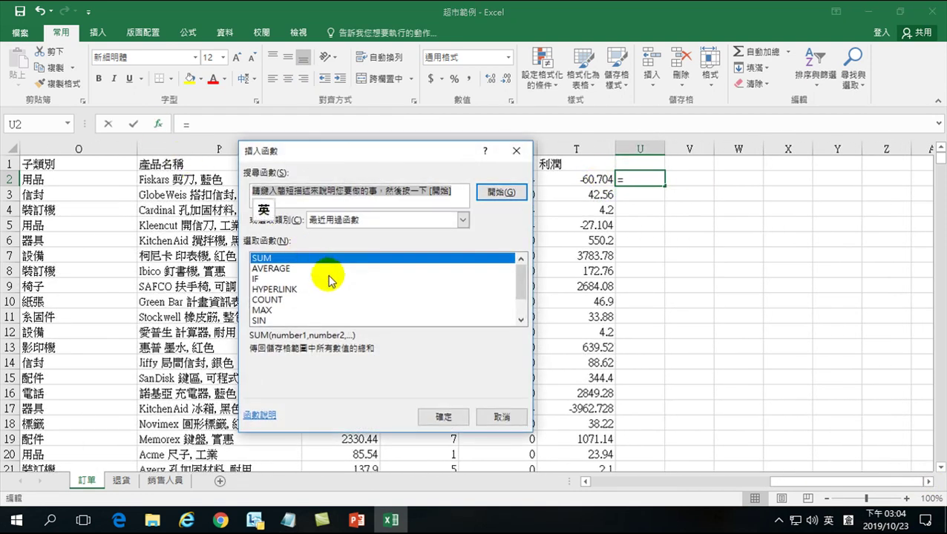
type("s")
key("BackSpace")
key("shift")
type("ㄏㄖㄙ")
key("Down")
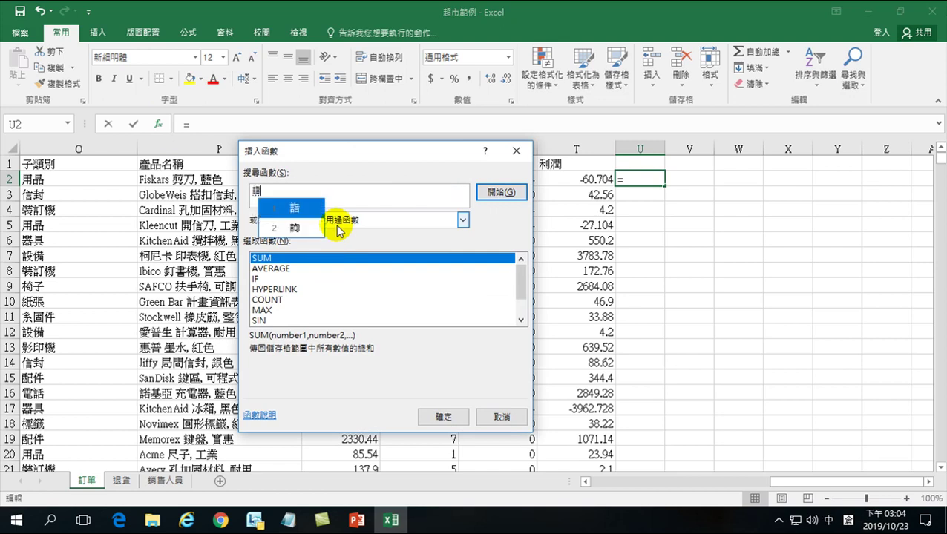
key("Escape")
key("Escape")
type("查尋")
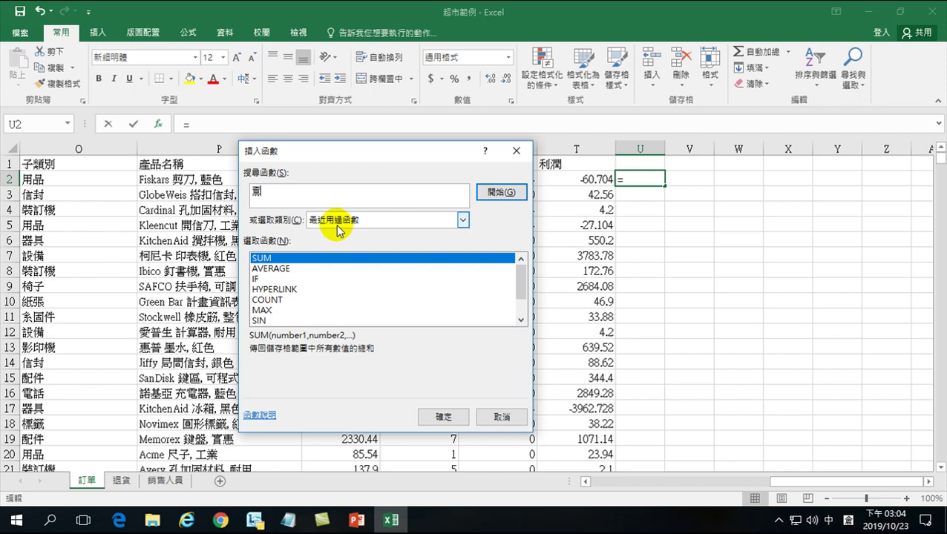
key("Return")
key("Escape")
key("Return")
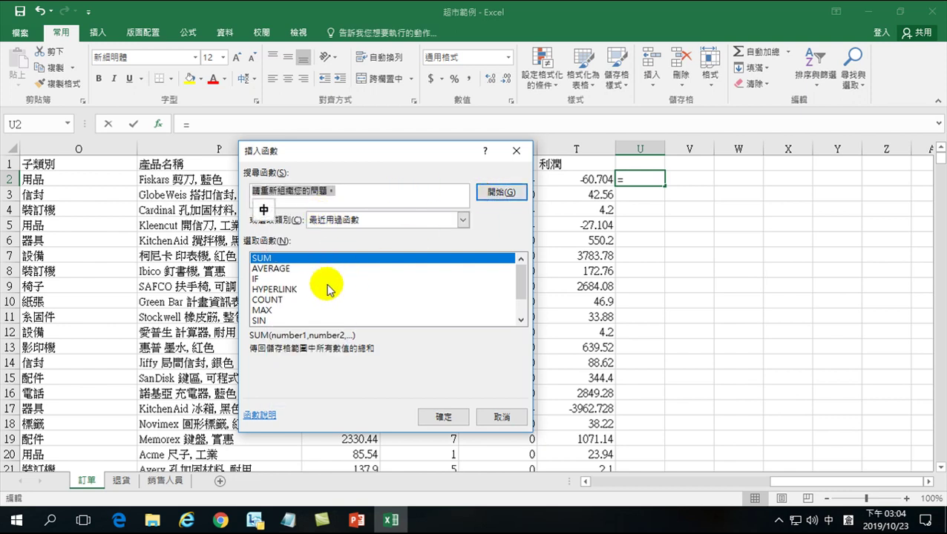
scroll(308, 306, "down", 1)
scroll(308, 306, "up", 1)
scroll(308, 306, "down", 1)
scroll(307, 307, "up", 1)
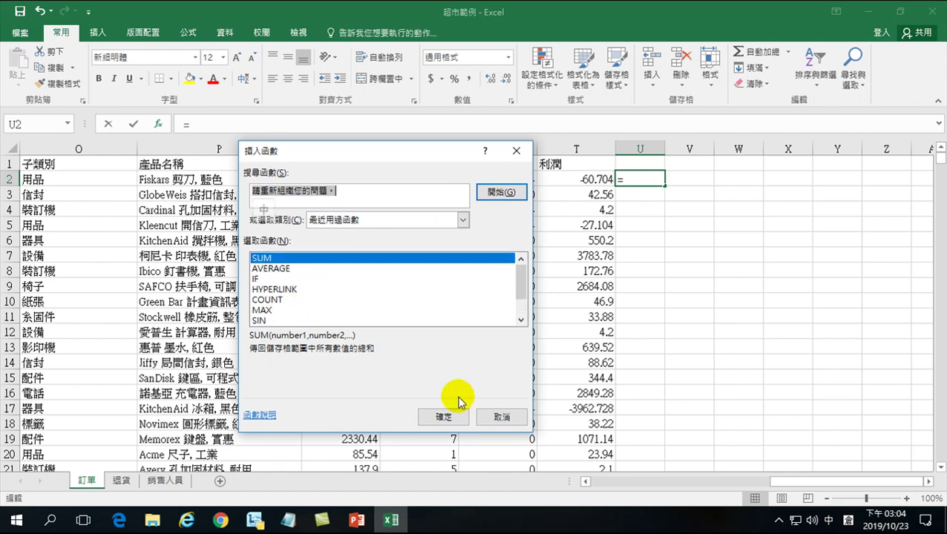
- Try searching for a function for cell U2 with the keyword 查找
type("杰")
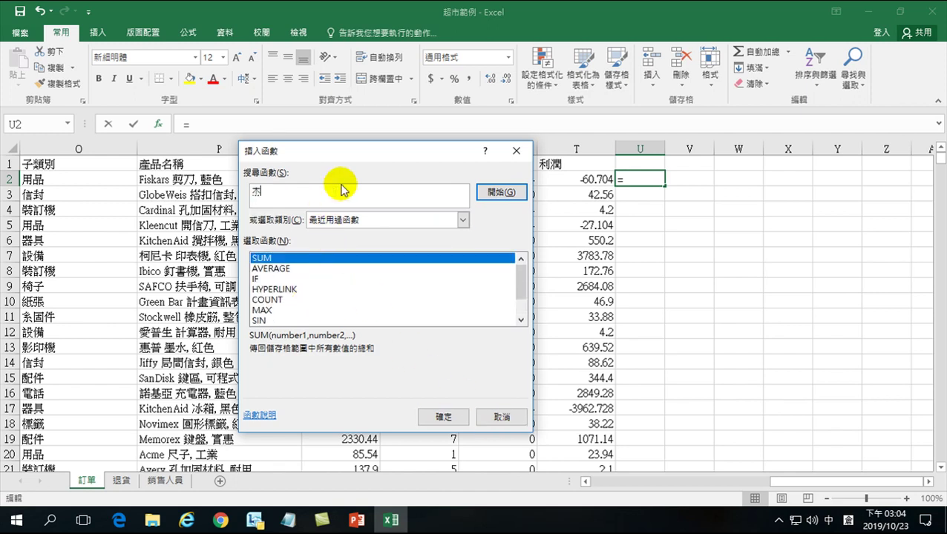
type("查找")
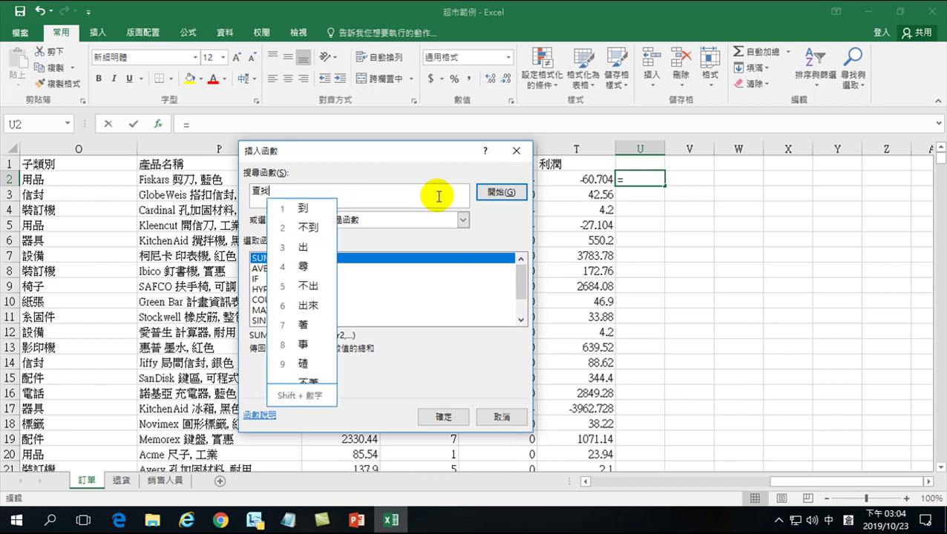
left_click(505, 193)
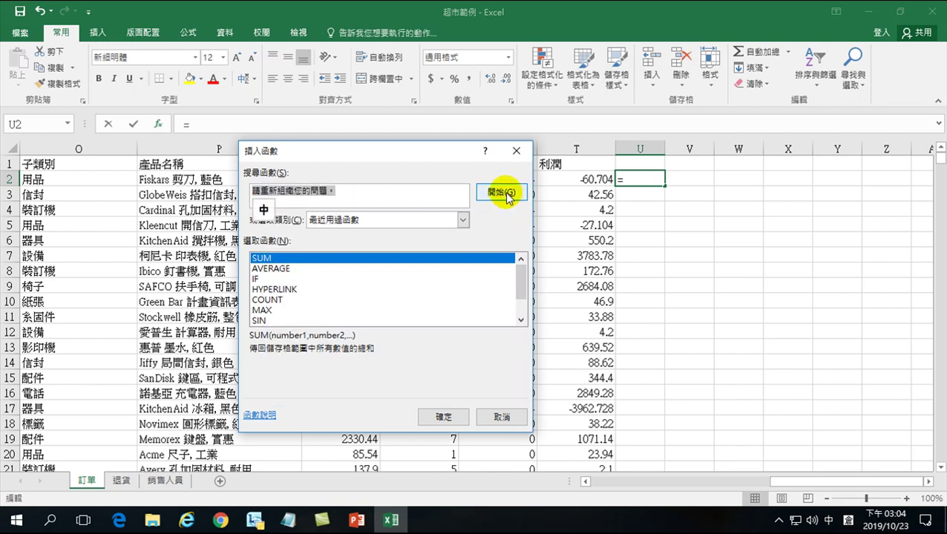
- Search the functions with the keyword 尋找, and close the Insert Function dialog without inserting one
type("尋")
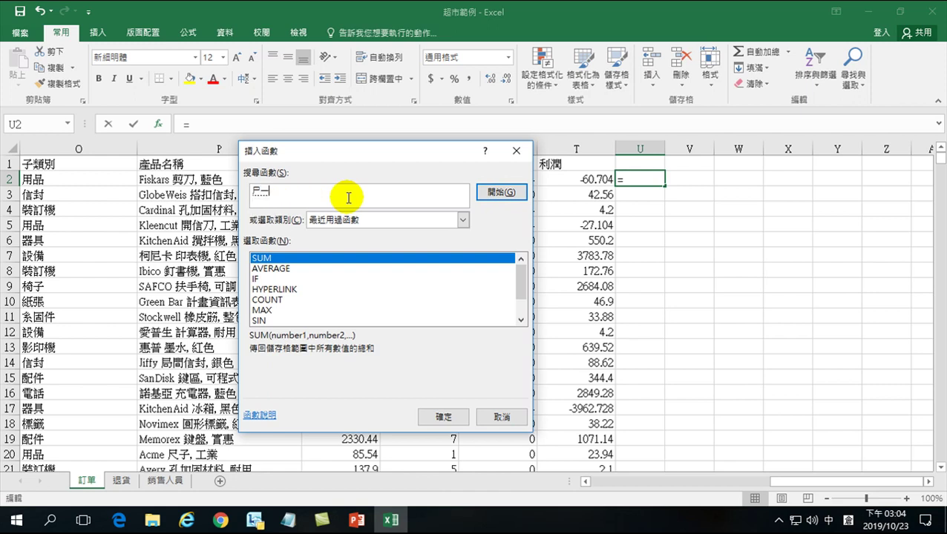
type("找")
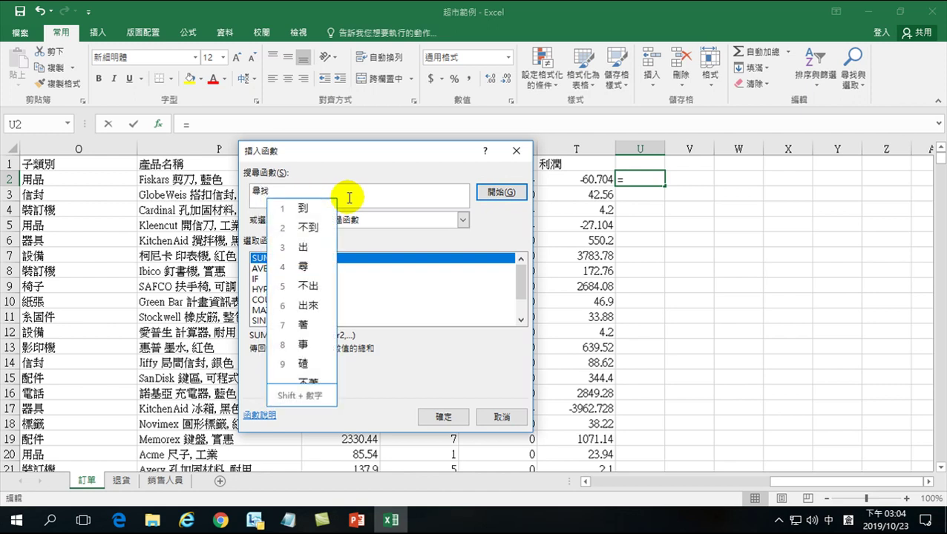
left_click(498, 190)
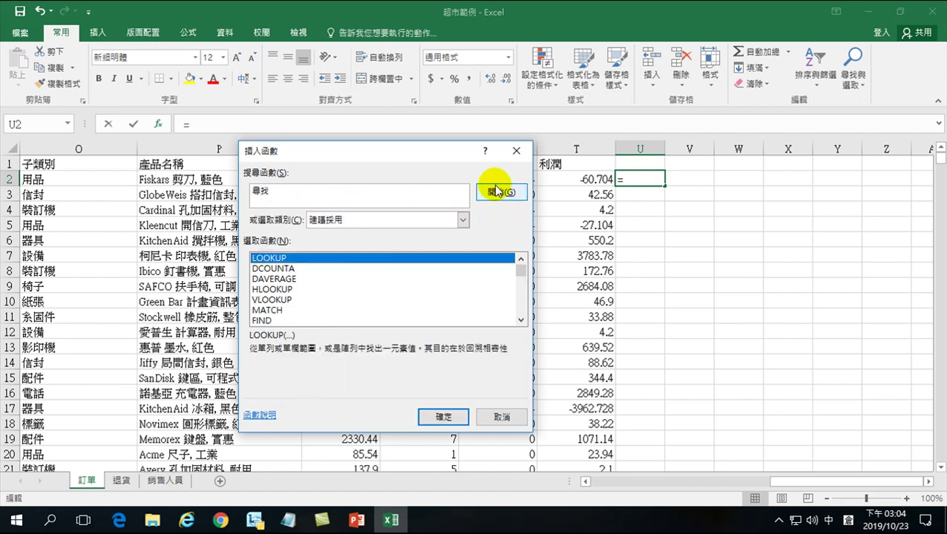
left_click(494, 414)
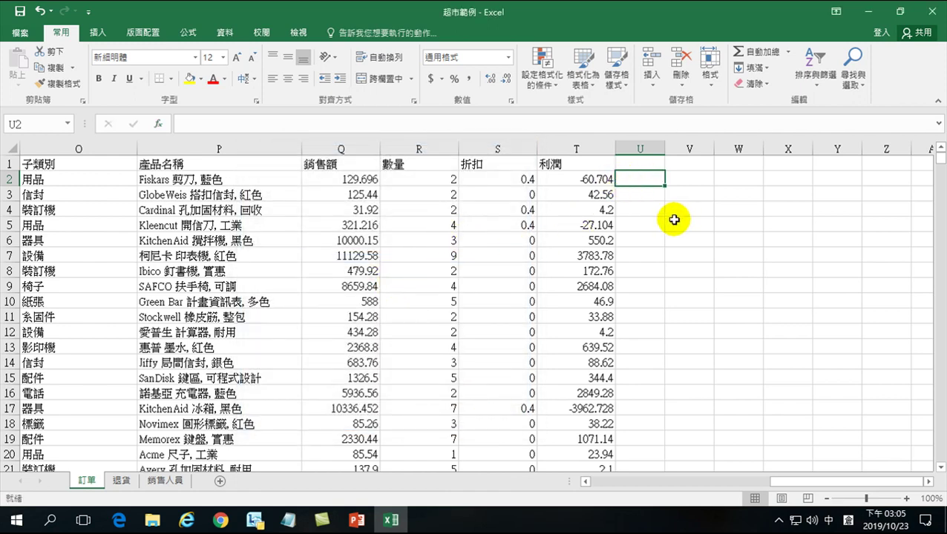
- Enter the column header 退貨 in cell U1 of the 訂單 sheet
left_click(637, 163)
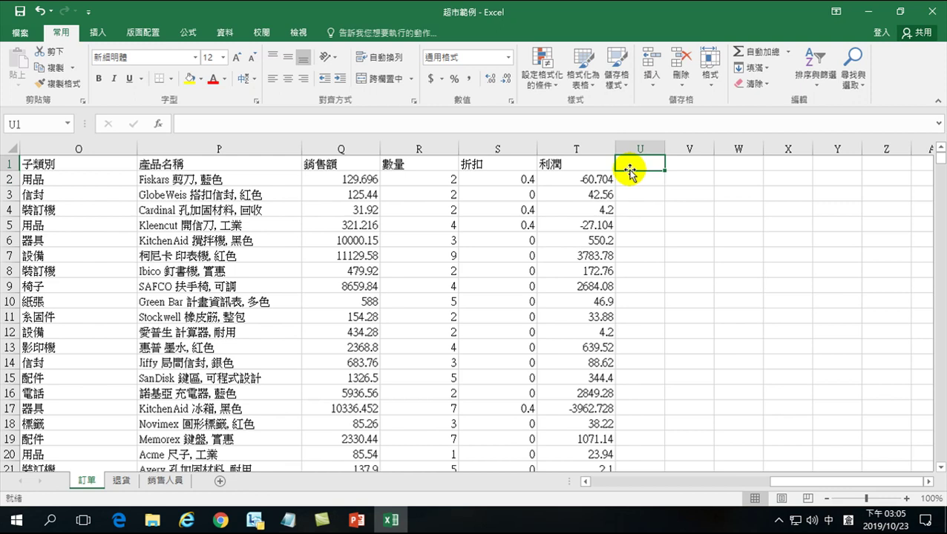
type("退回")
key("Return")
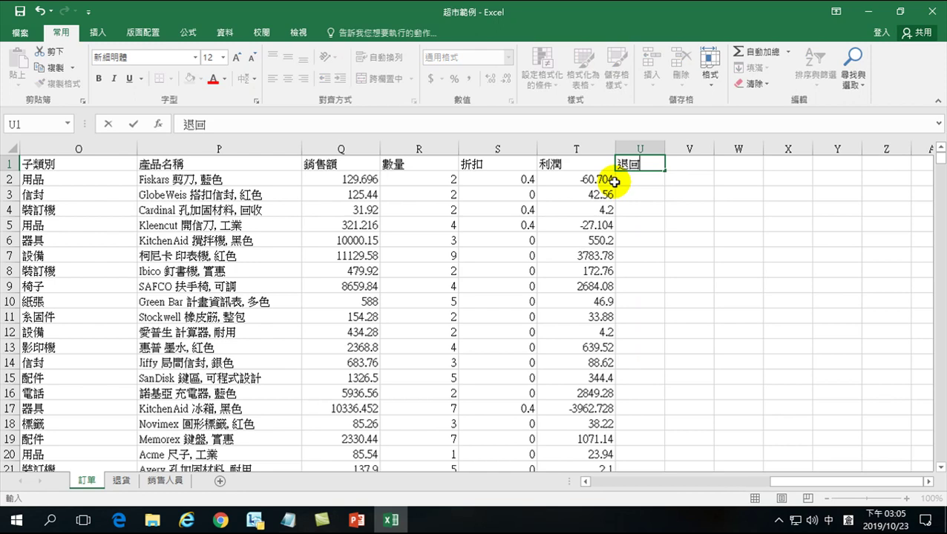
key("BackSpace")
type("opbu")
key("space")
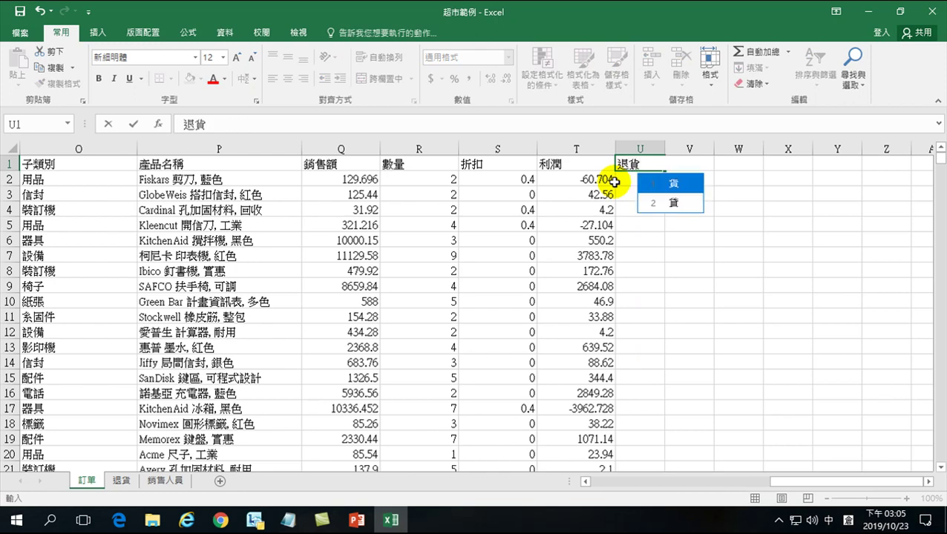
key("Return")
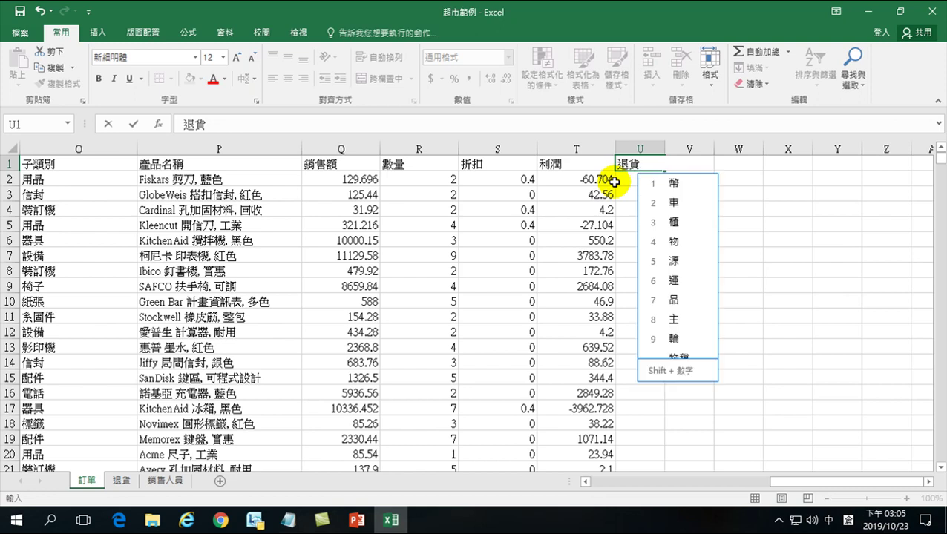
key("Escape")
key("Return")
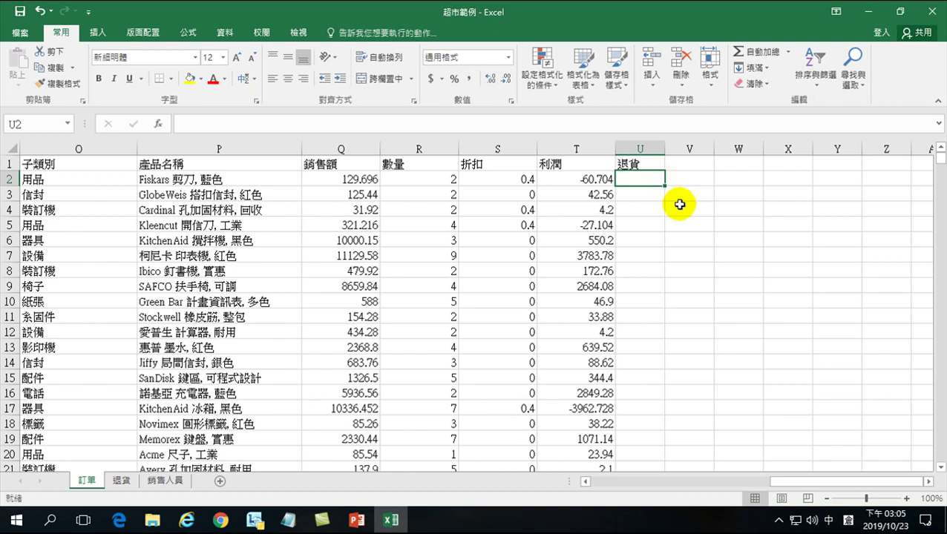
- Compare the 訂單 ID in cell B2 of the 訂單 sheet with the 訂單 ID list on the 退貨 sheet
left_click_drag(831, 482, 628, 482)
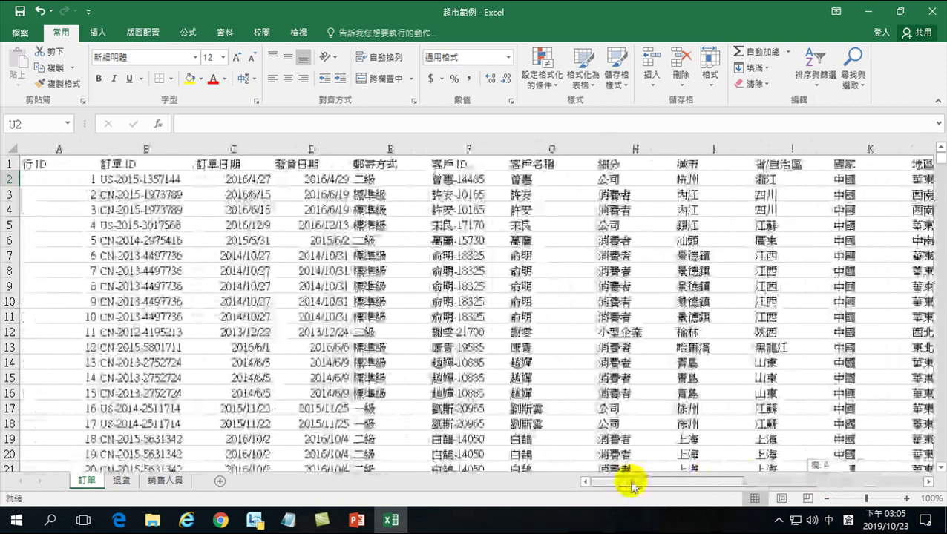
left_click(130, 181)
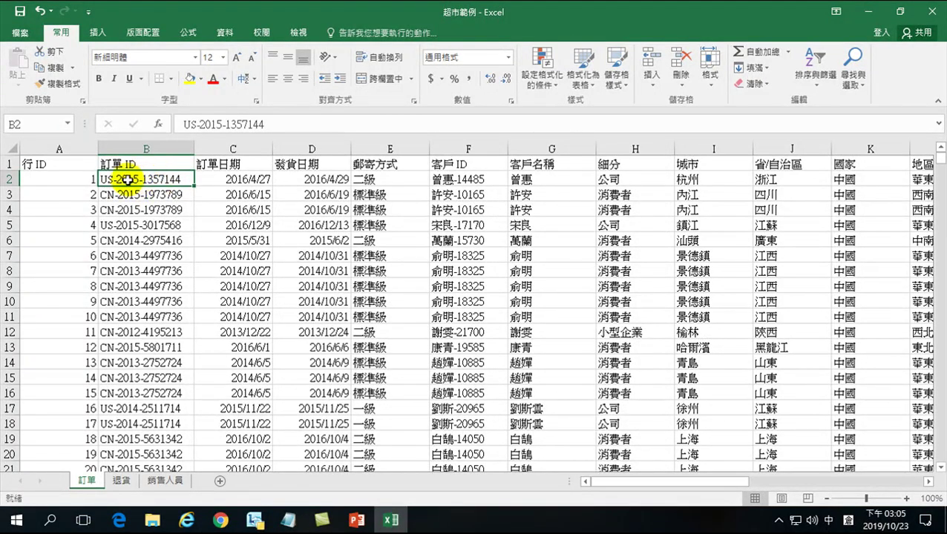
left_click(125, 480)
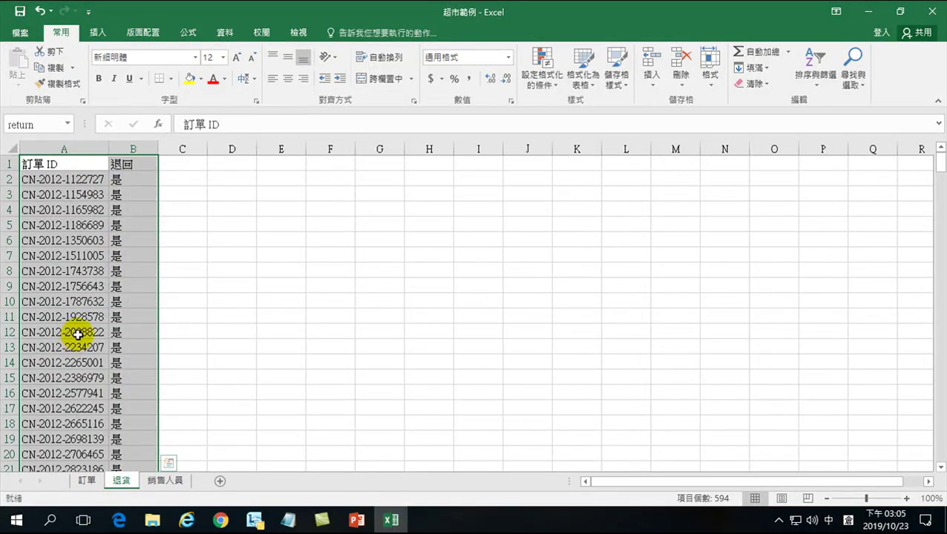
left_click(86, 480)
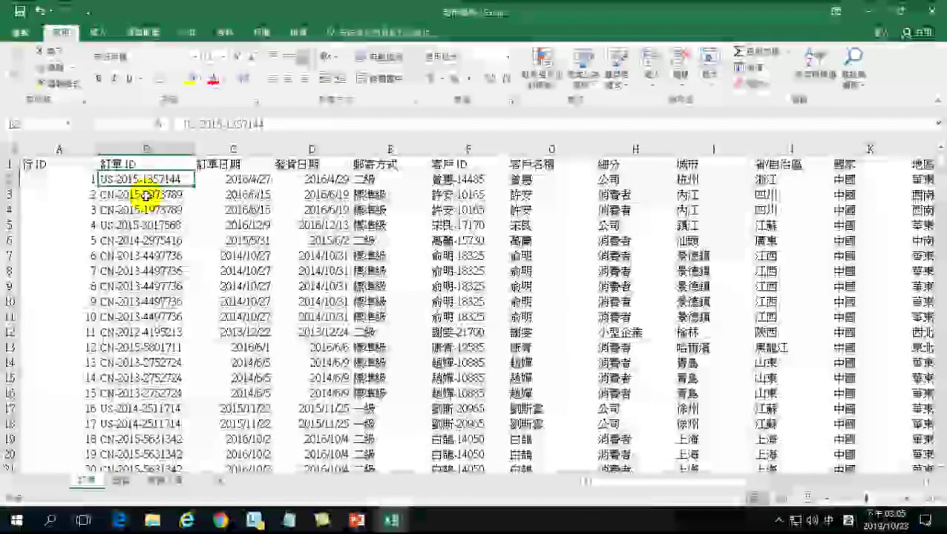
left_click(121, 480)
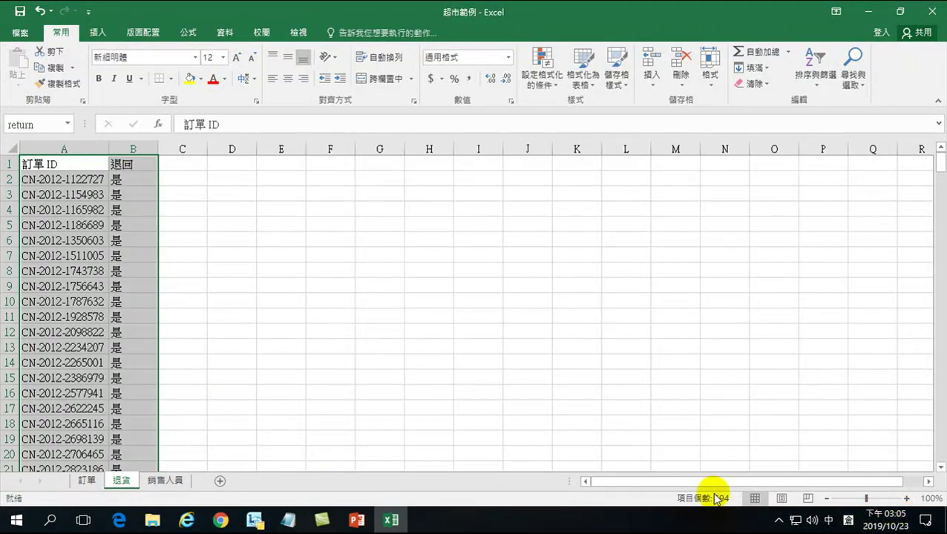
left_click_drag(663, 482, 634, 481)
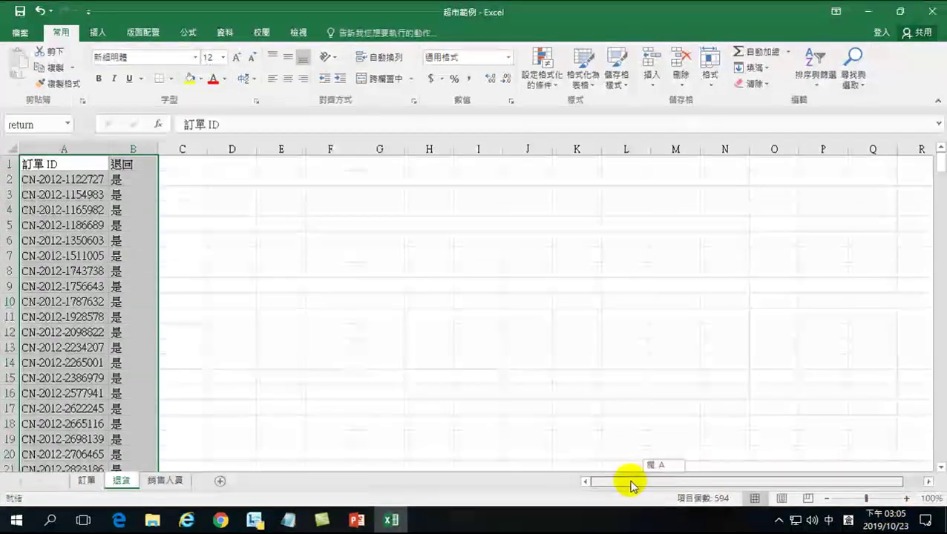
left_click(87, 481)
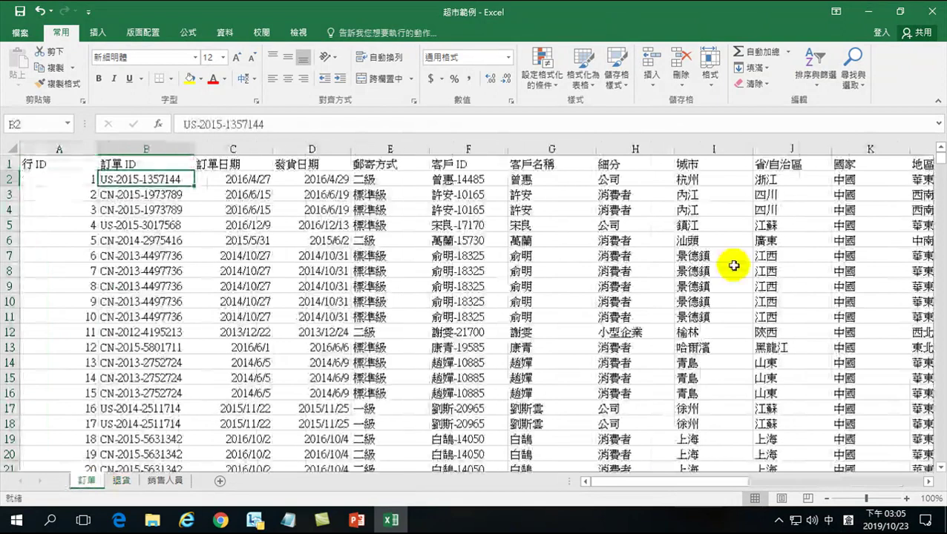
- Select cell U2 under the 退貨 header and check the 訂單 ID column against the 退回 values on the 退貨 sheet
left_click_drag(668, 481, 855, 482)
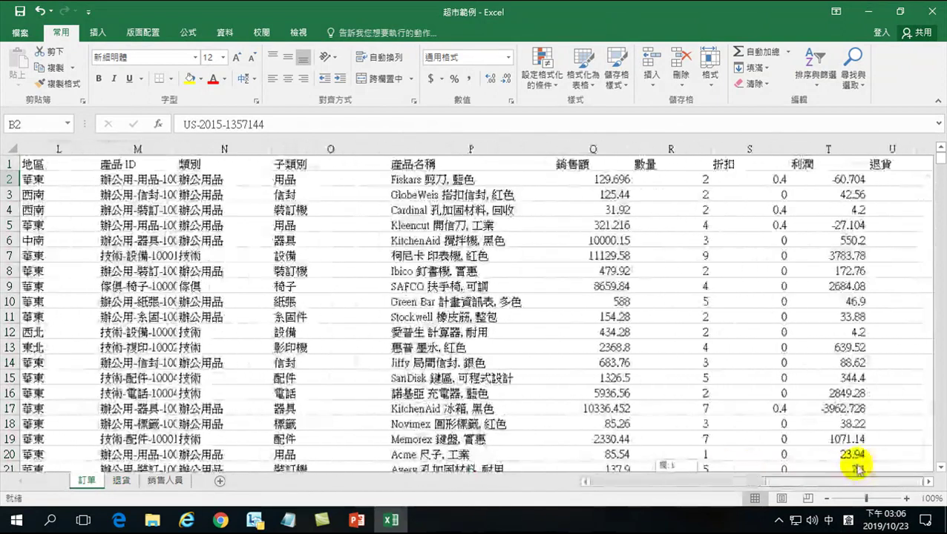
left_click(890, 180)
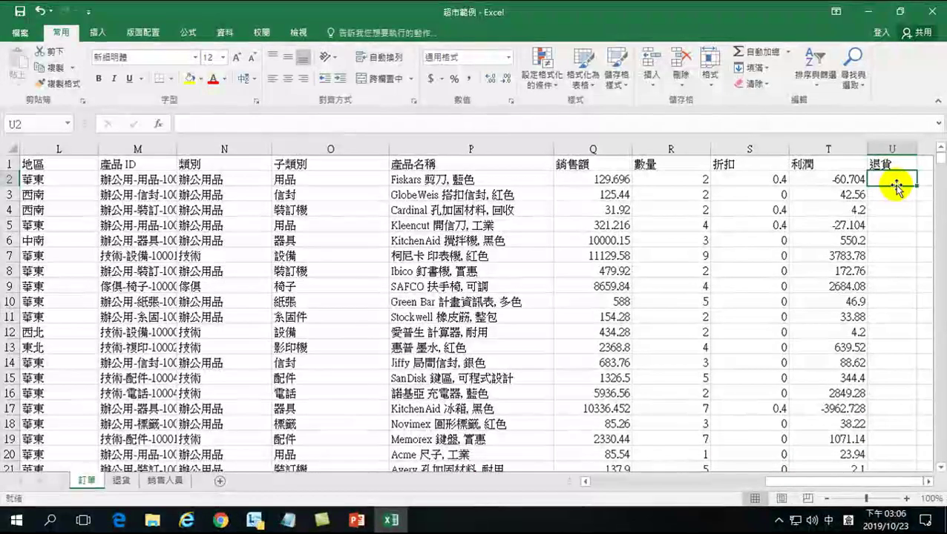
left_click(867, 482)
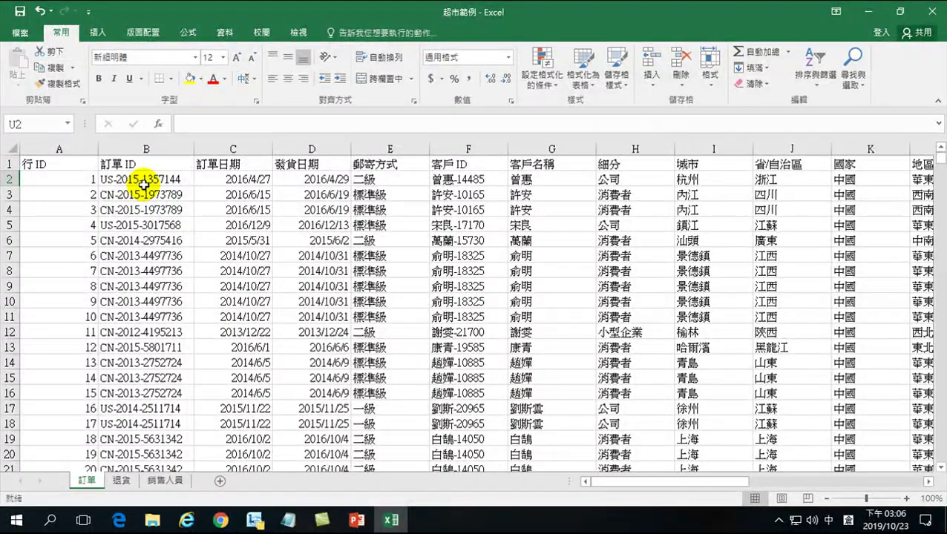
left_click(121, 480)
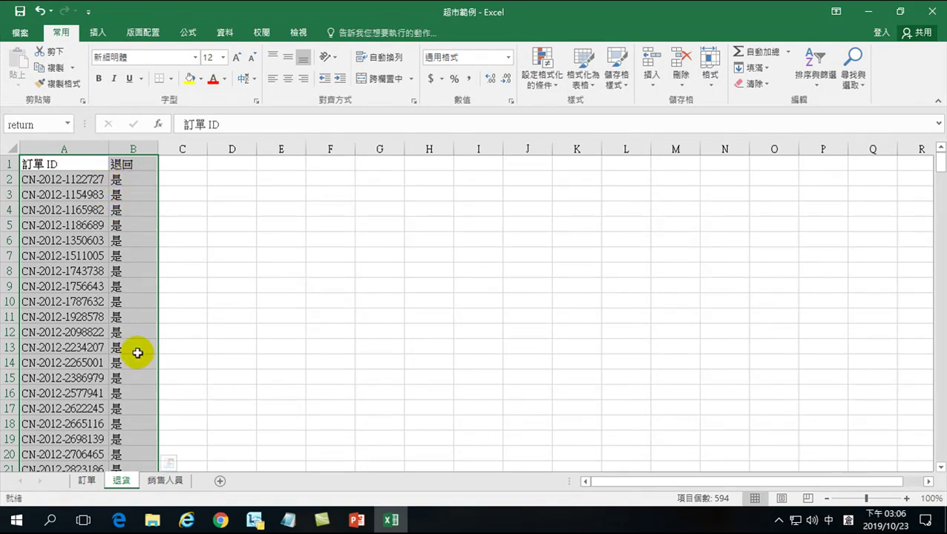
left_click(86, 482)
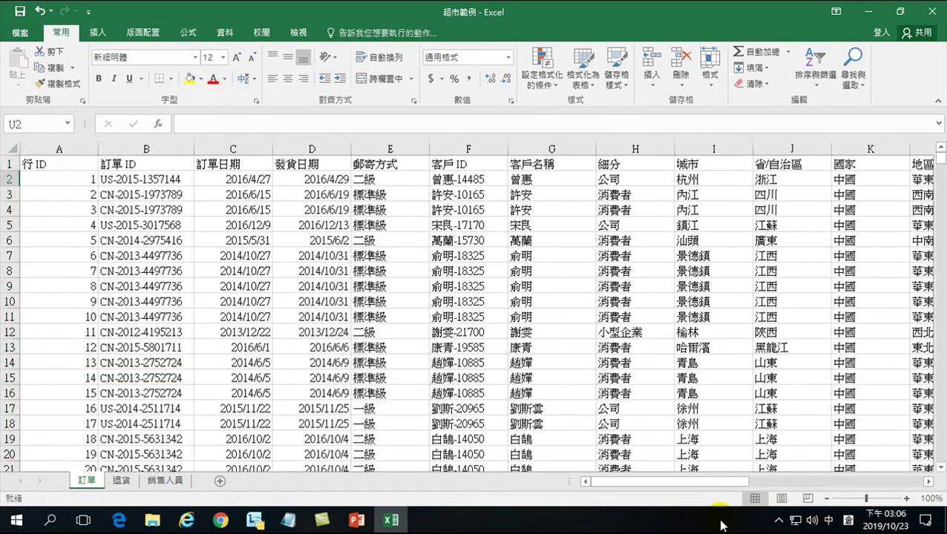
left_click_drag(687, 488, 897, 481)
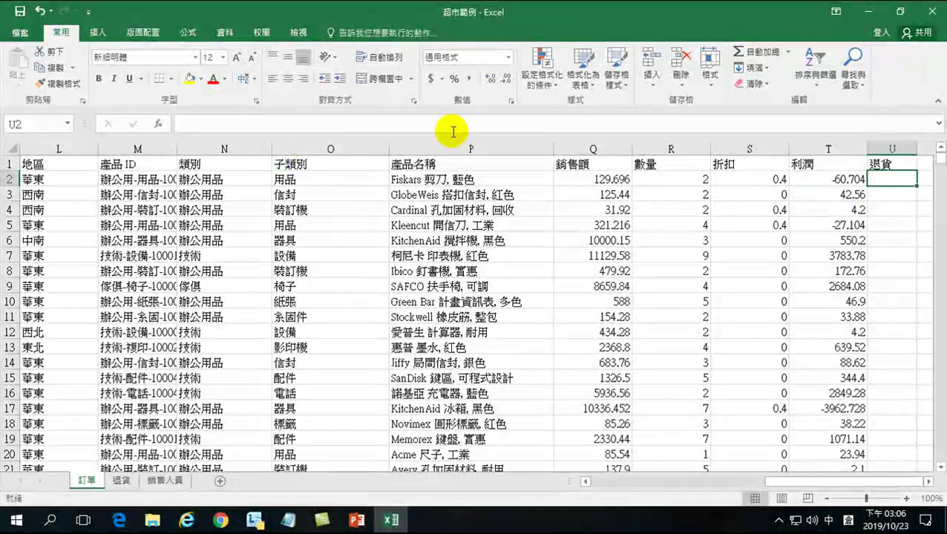
- Start inserting a function in cell U2 of the 訂單 sheet and search the functions with the keyword 比對
left_click(158, 128)
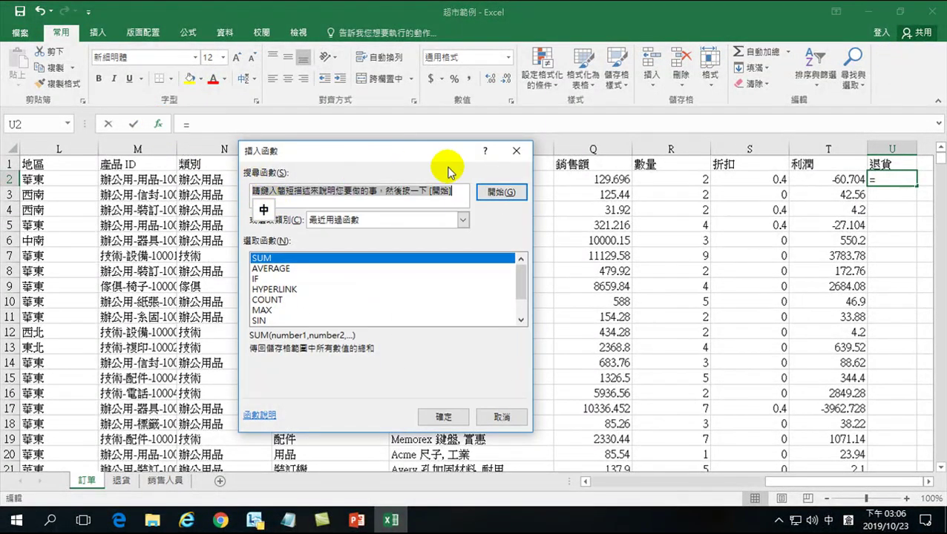
left_click(312, 190)
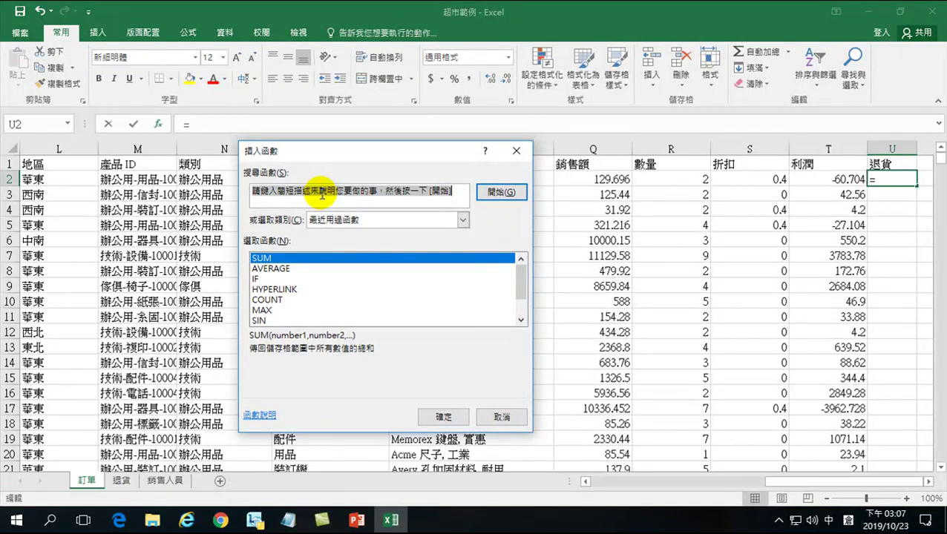
type("ㄊ")
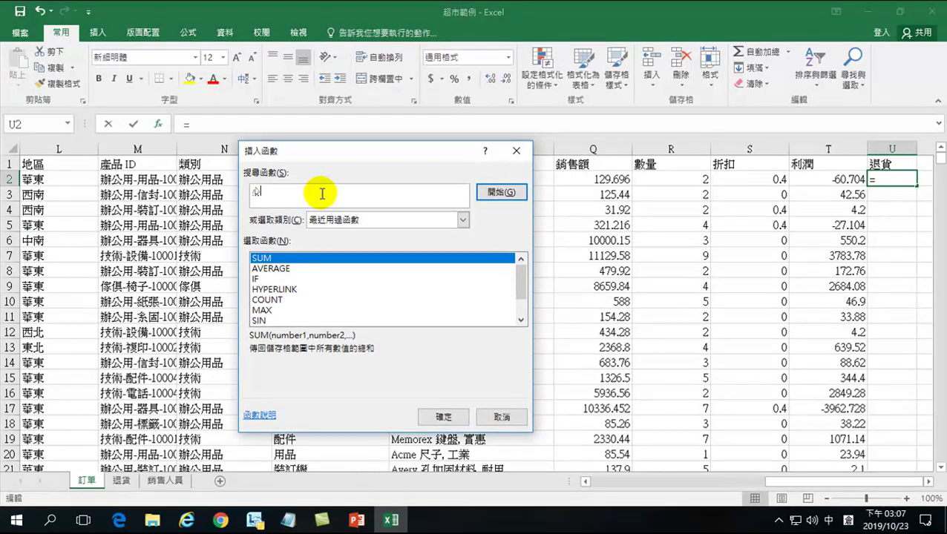
type("廿")
type("對")
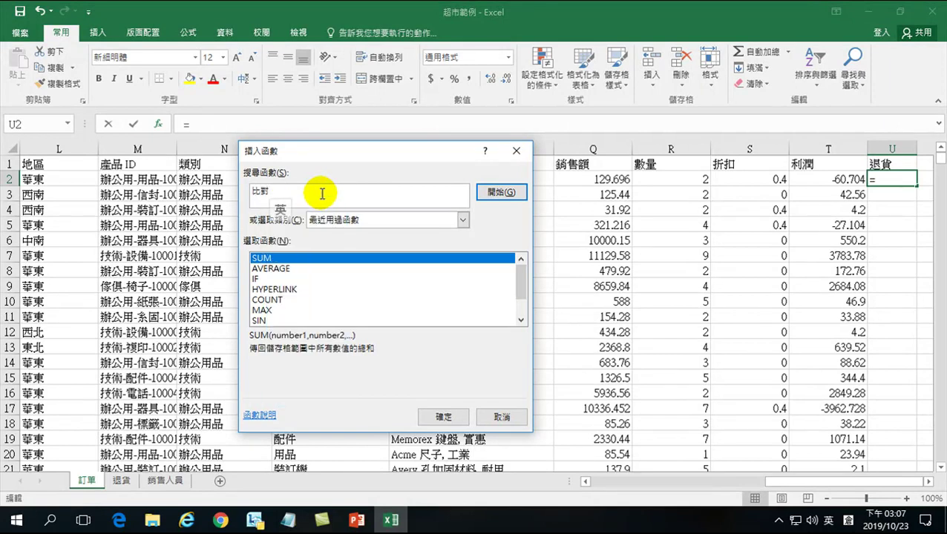
left_click(501, 193)
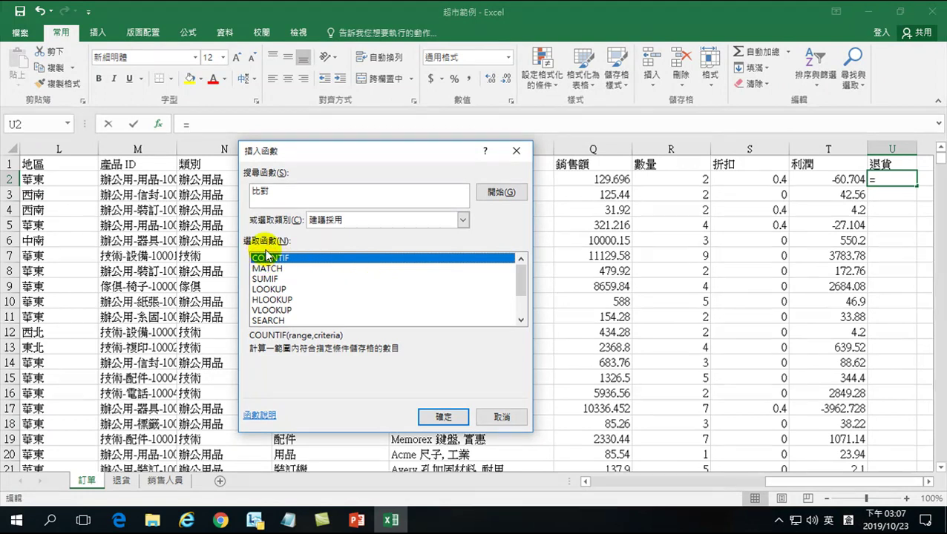
- Replace the function search keyword with 尋找 and run the search again
left_click(271, 191)
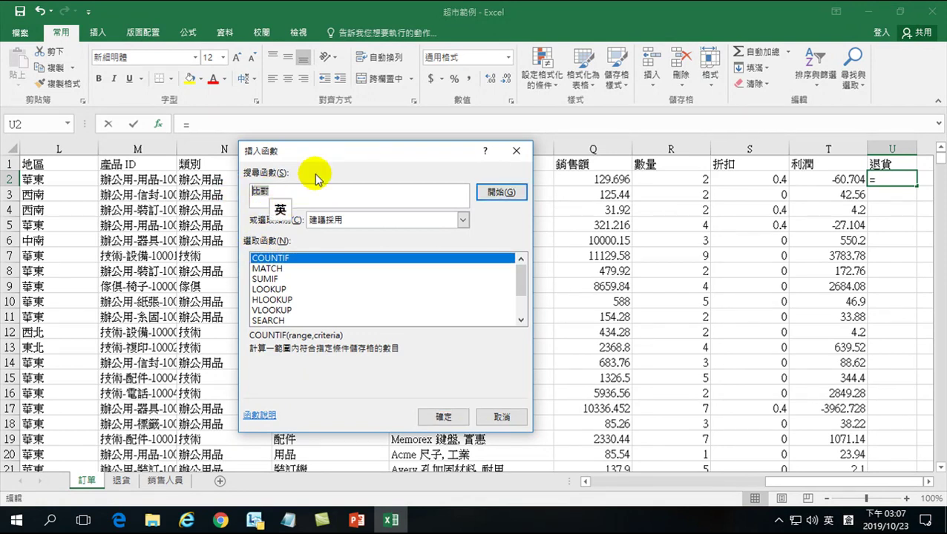
type("sm")
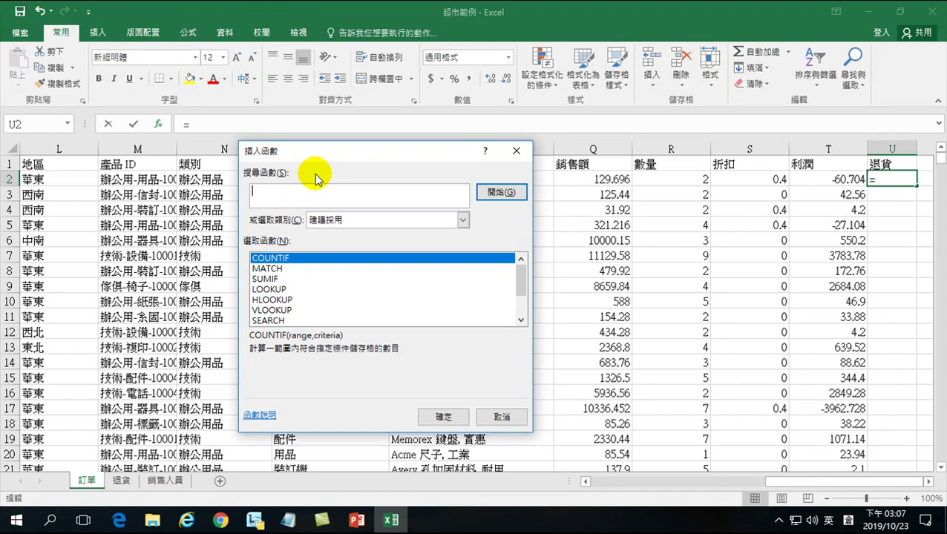
type("找")
key("shift")
left_click(487, 200)
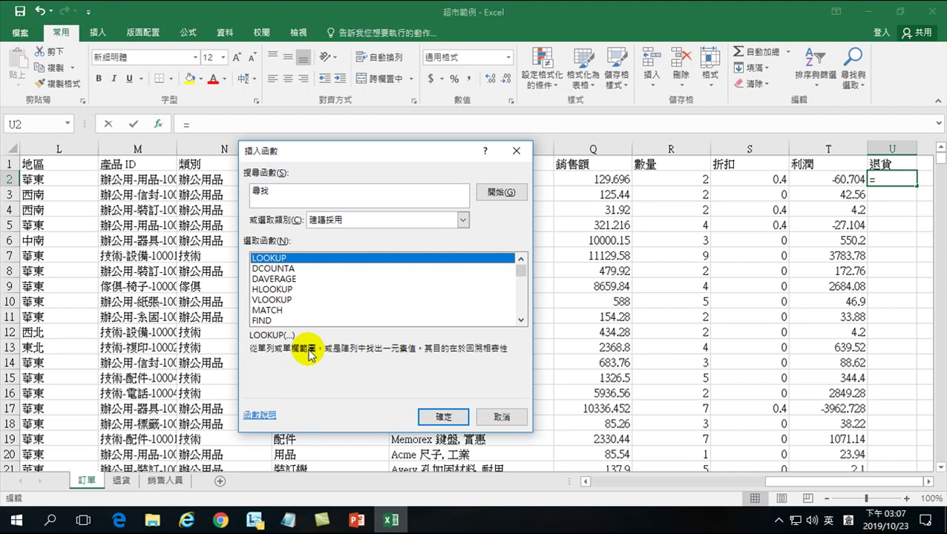
- Read the descriptions of DCOUNTA, DAVERAGE and HLOOKUP, and insert the VLOOKUP function into cell U2
left_click(272, 269)
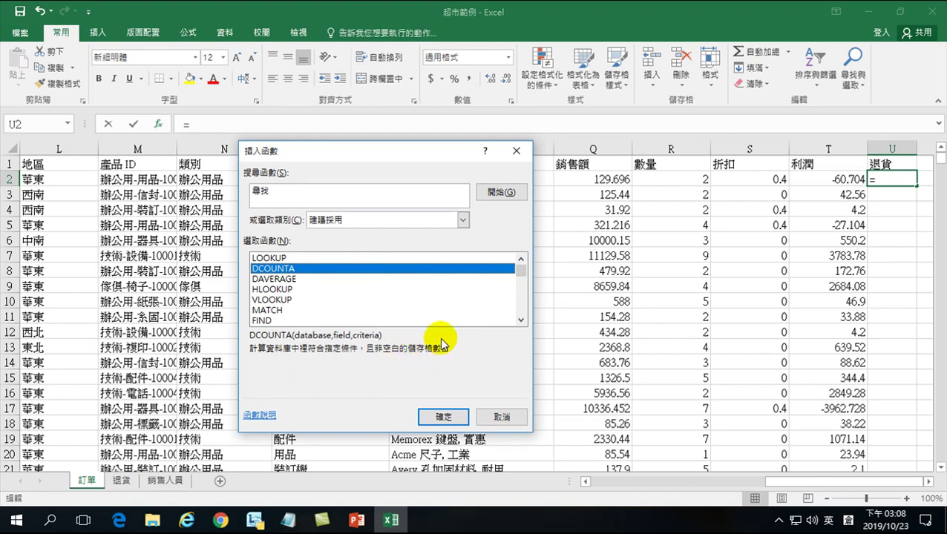
left_click(270, 280)
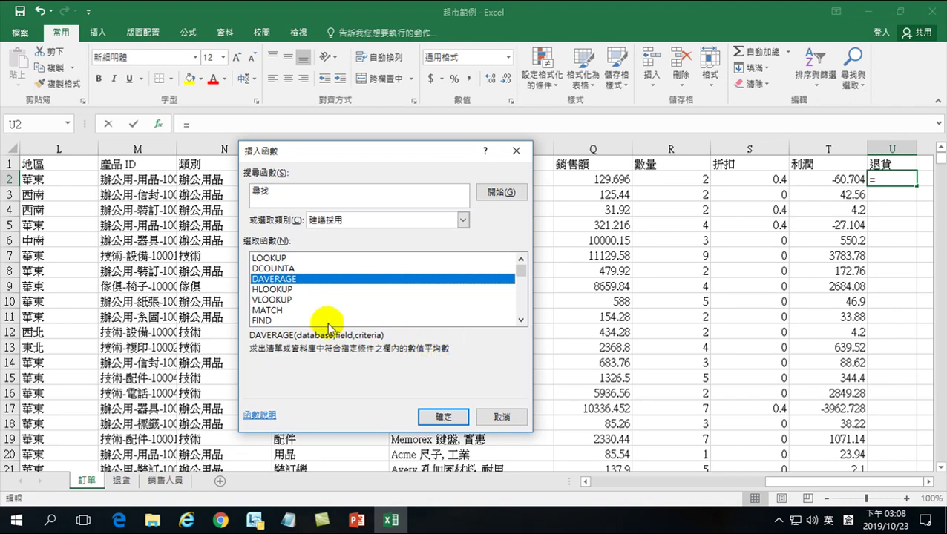
left_click(284, 291)
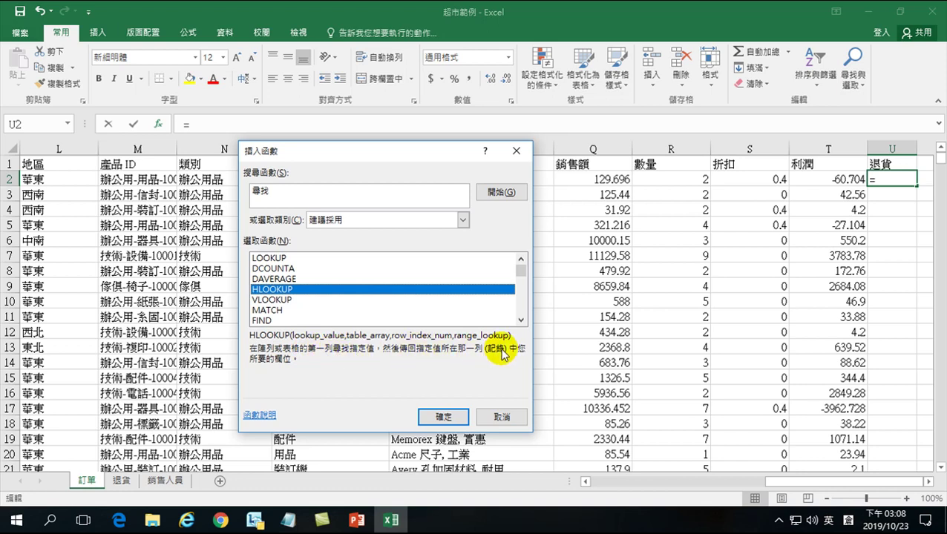
left_click(267, 299)
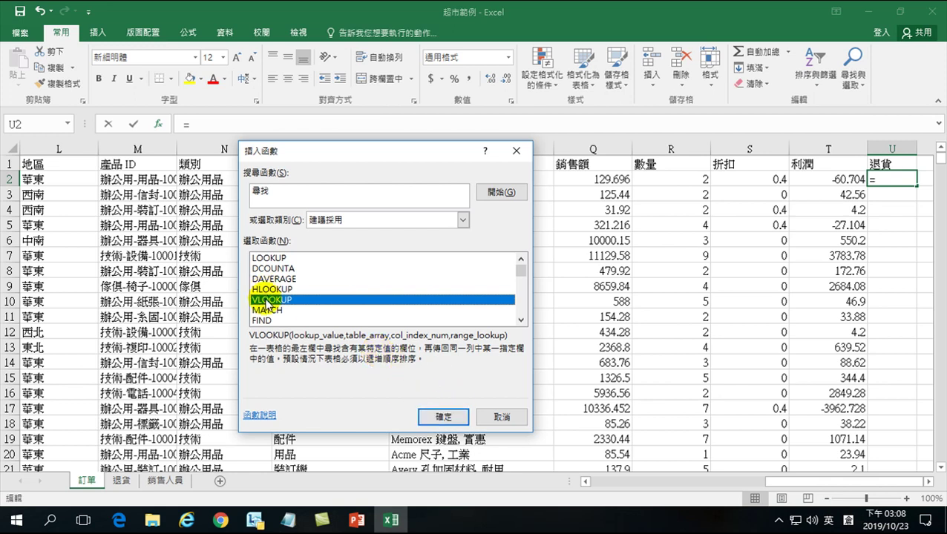
left_click(437, 415)
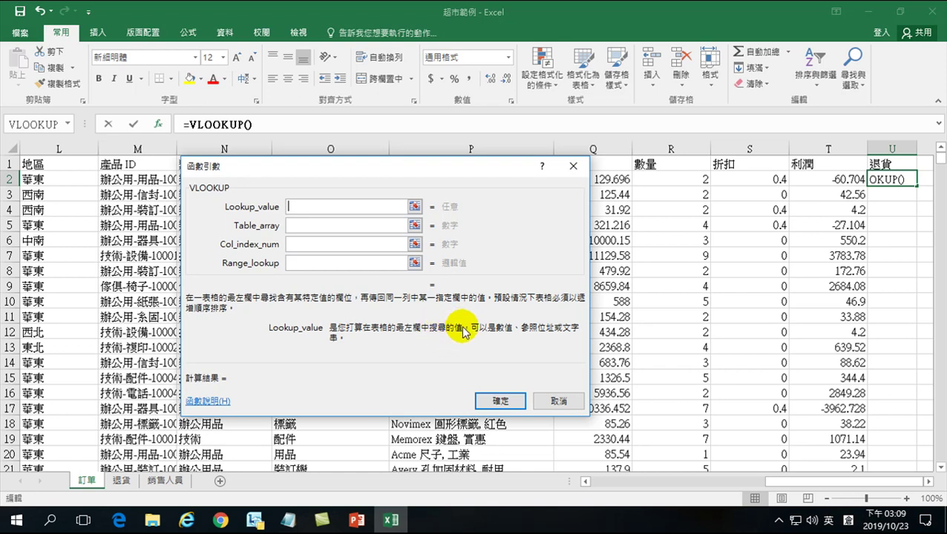
- Set VLOOKUP's Lookup_value to the 訂單 ID cell B2 and its Table_array to the named range return
left_click_drag(788, 488, 634, 479)
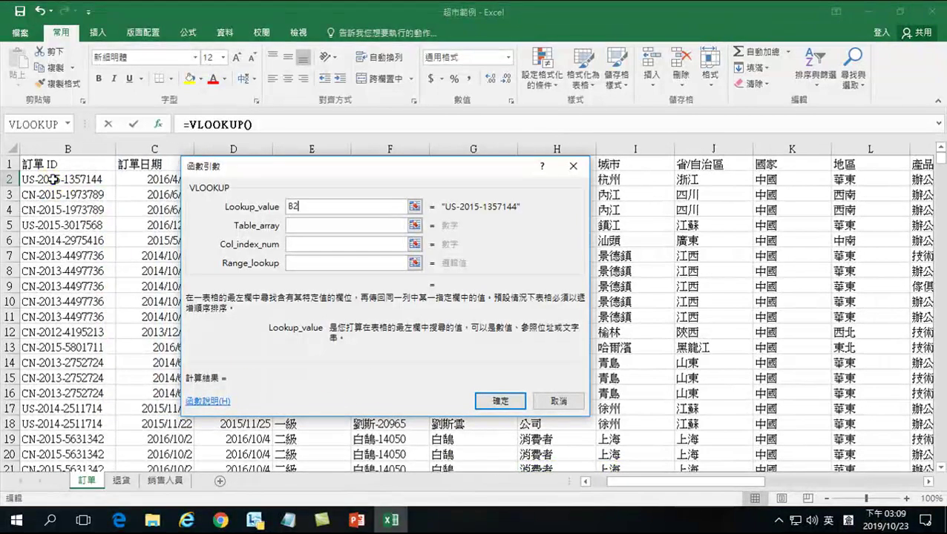
left_click(54, 179)
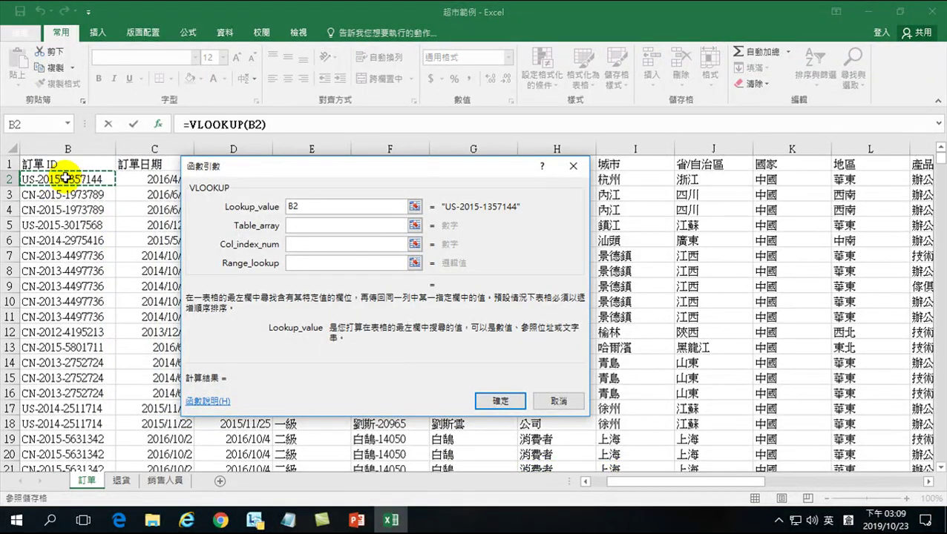
left_click(300, 225)
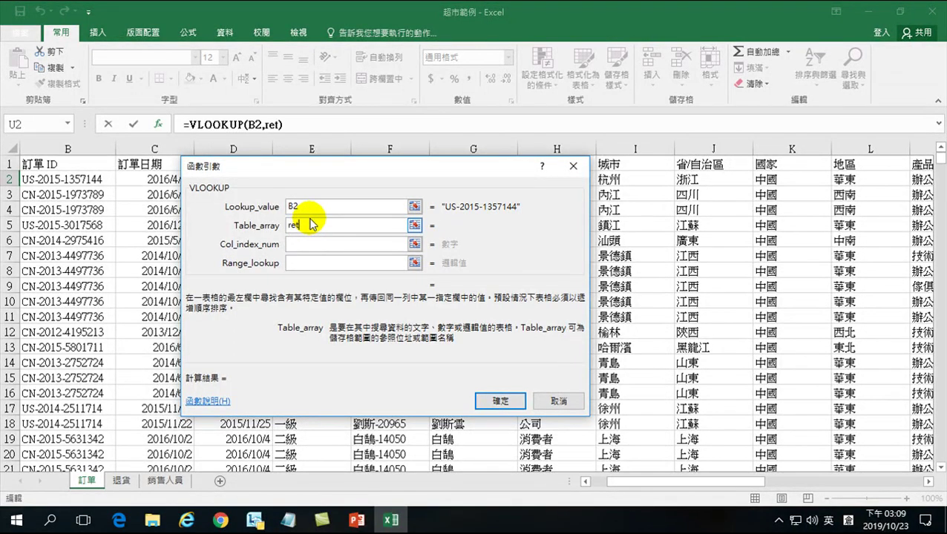
type("urn")
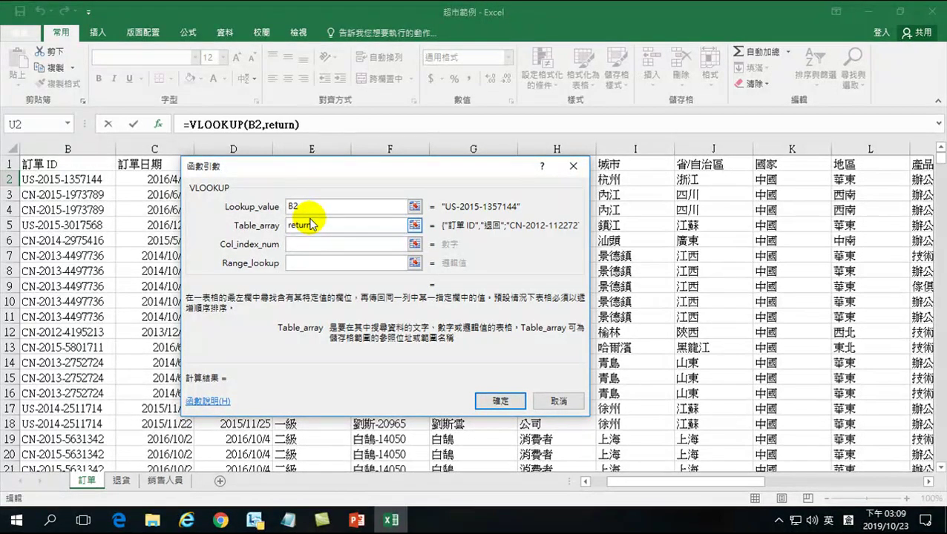
- Check the columns of the return range on the 退貨 sheet and set Col_index_num to 2
left_click(301, 243)
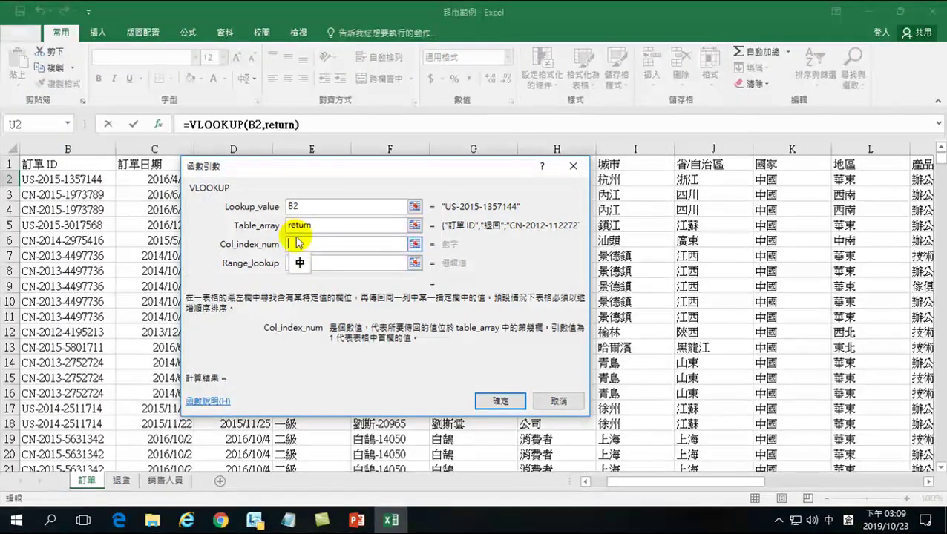
left_click(321, 228)
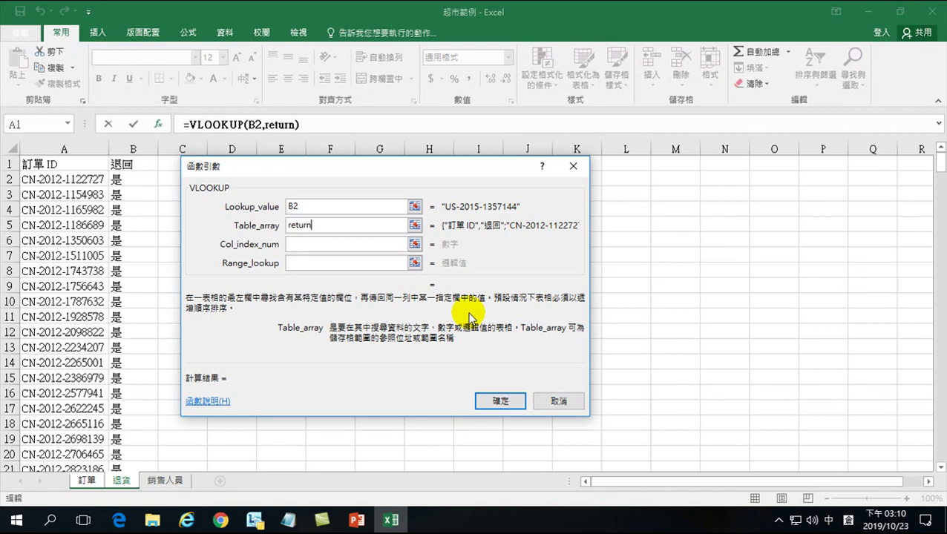
left_click(319, 245)
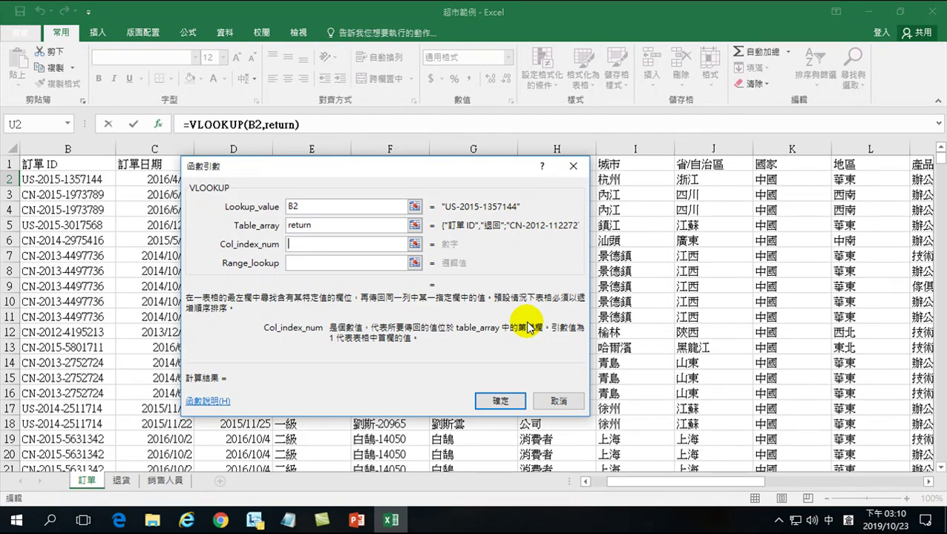
type("2")
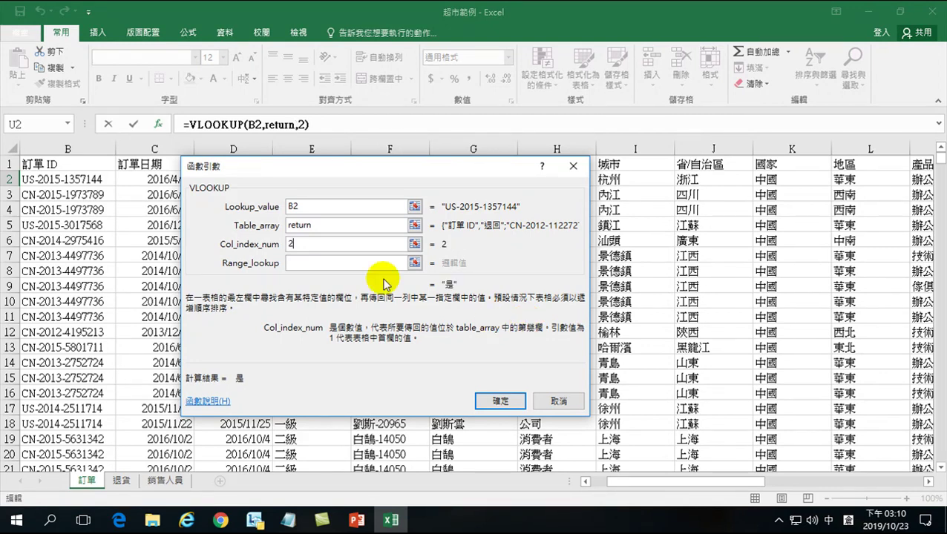
- Set Range_lookup to false for an exact match and complete the VLOOKUP formula in cell U2
left_click(304, 264)
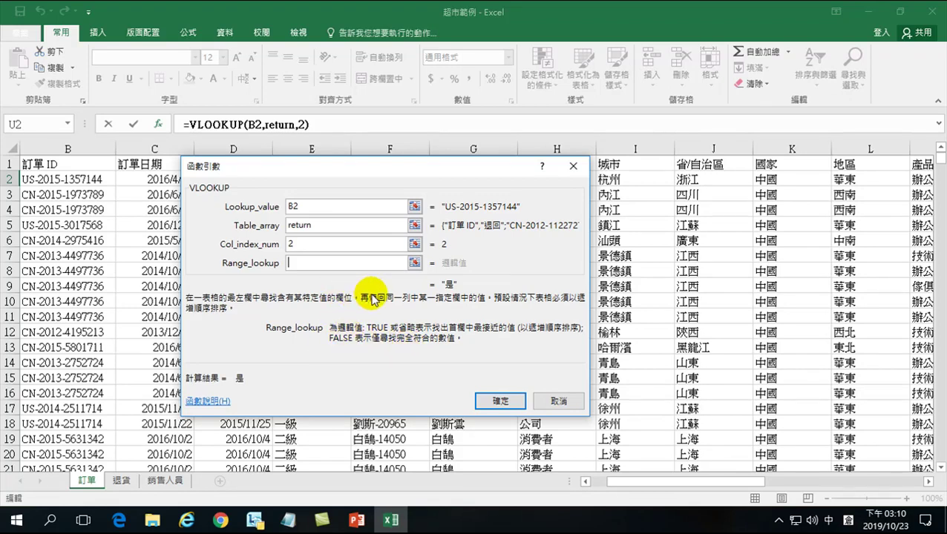
type("f")
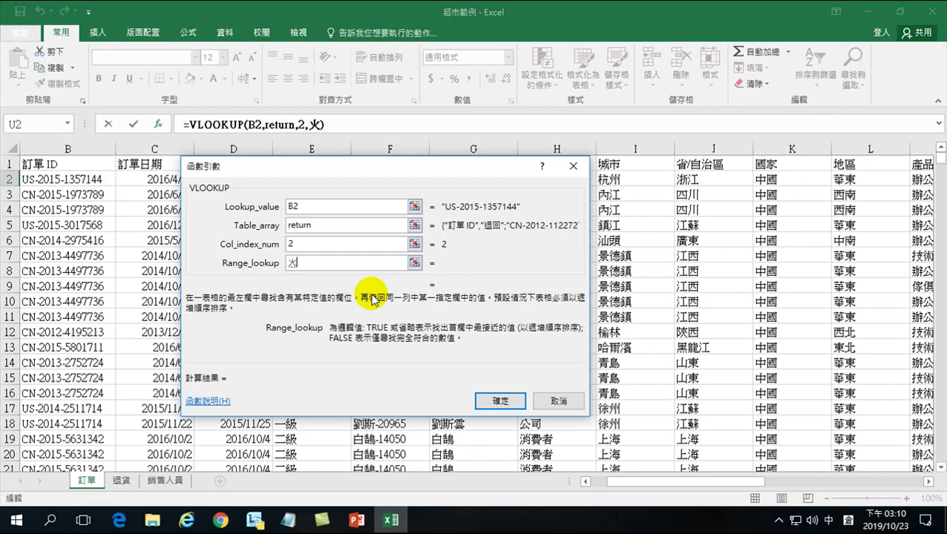
key("BackSpace")
key("shift")
type("false")
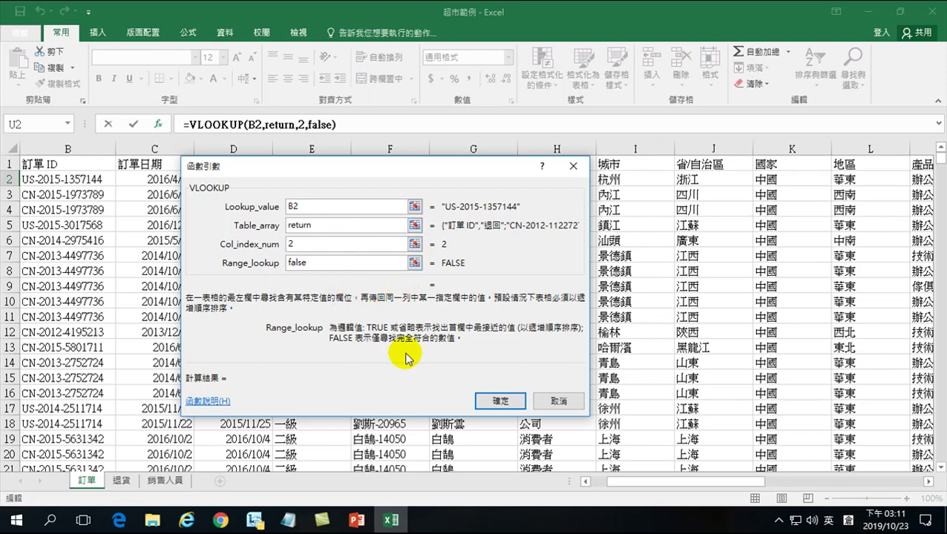
left_click(499, 401)
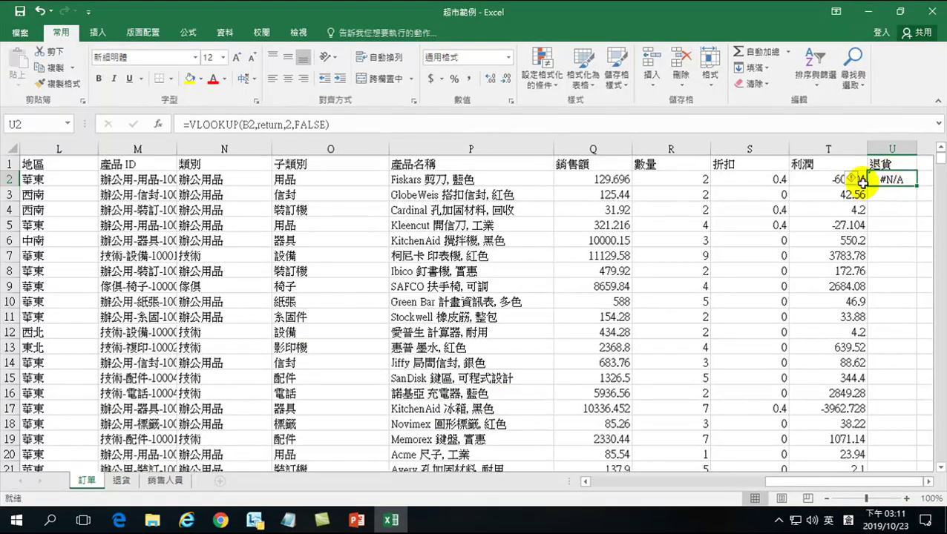
- Fill the VLOOKUP formula from U2 down the whole 退貨 column and check its results against the 退貨 sheet
double_click(916, 187)
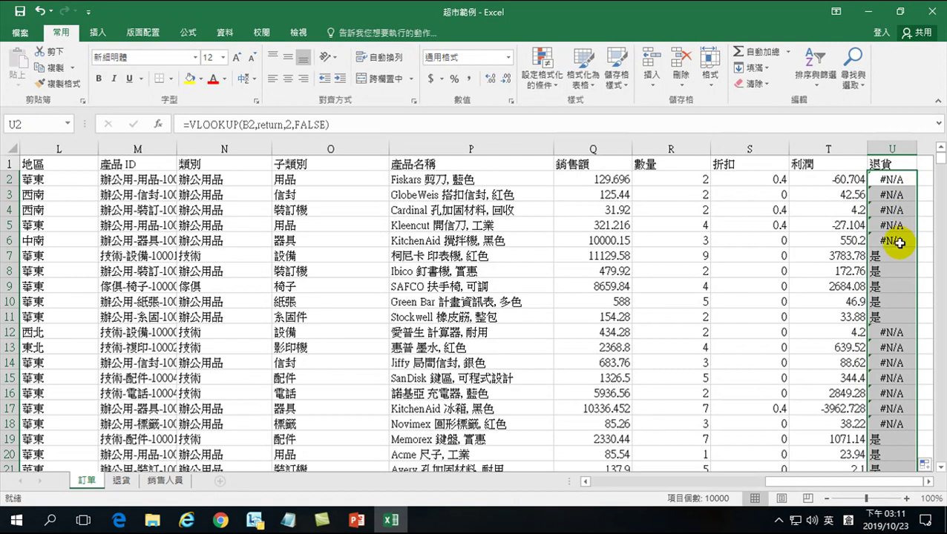
left_click(887, 180)
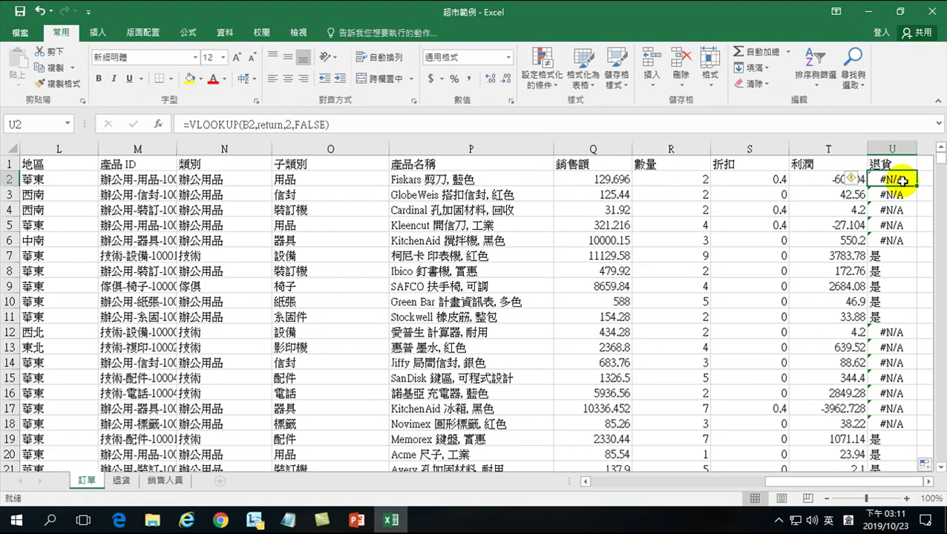
left_click(887, 258)
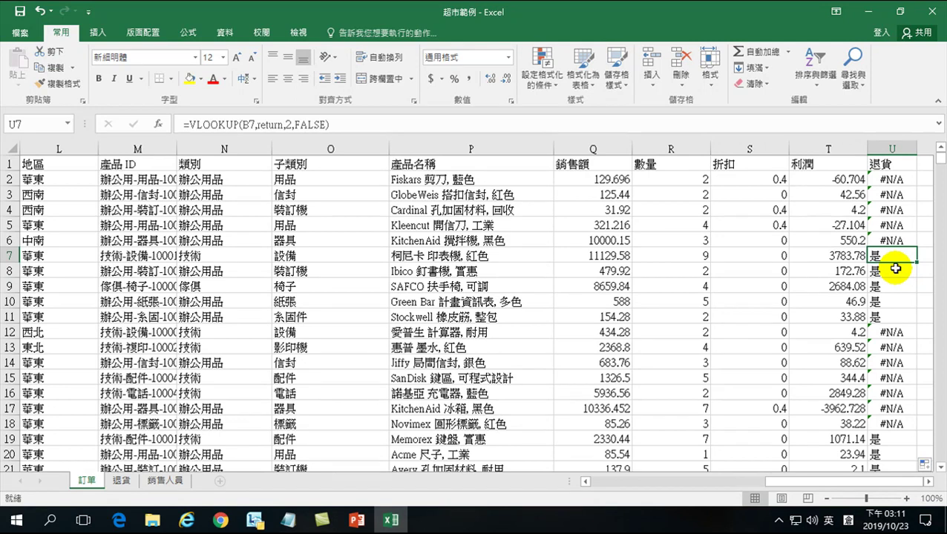
left_click(888, 180)
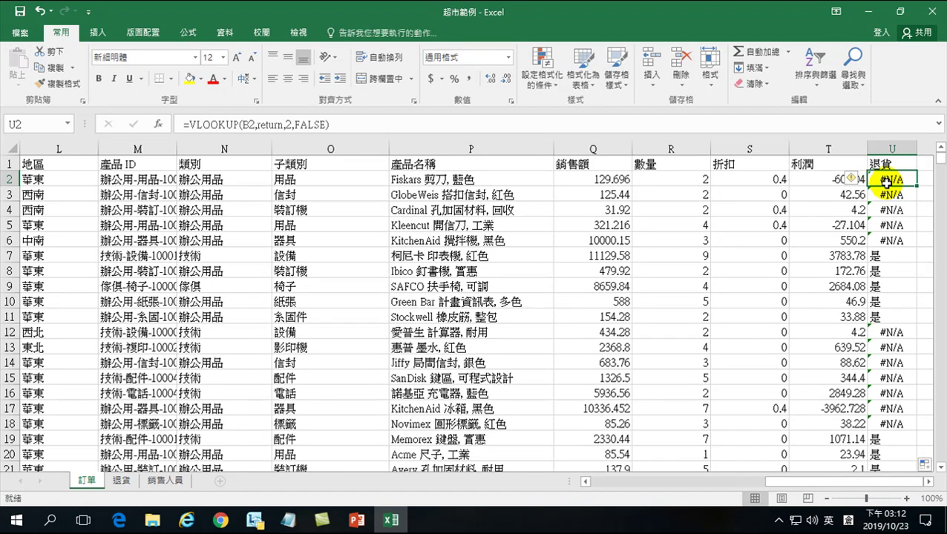
left_click(111, 483)
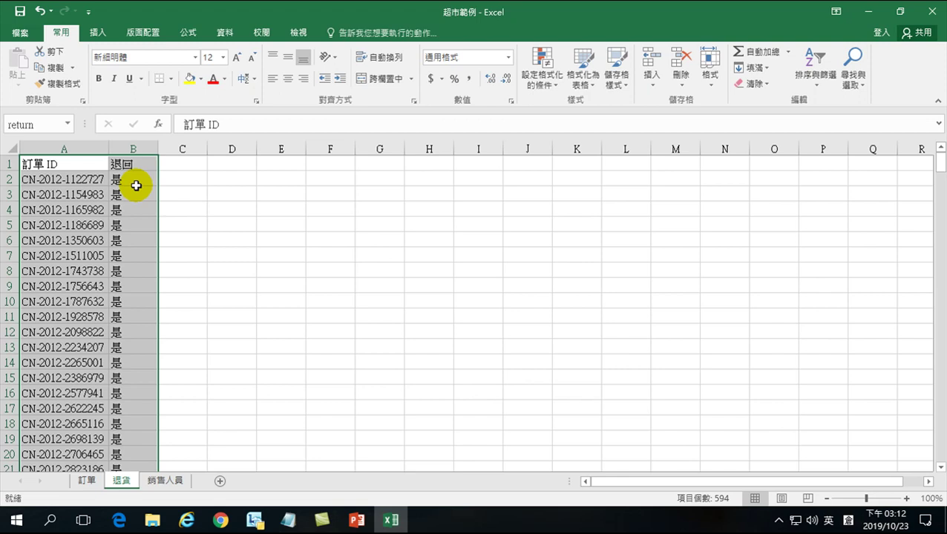
left_click(81, 482)
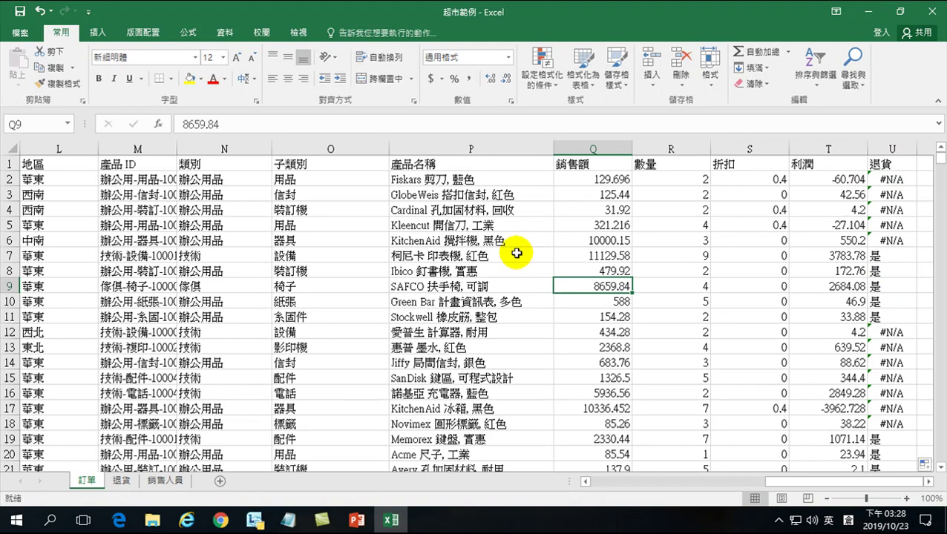
left_click(505, 253)
left_click(505, 253)
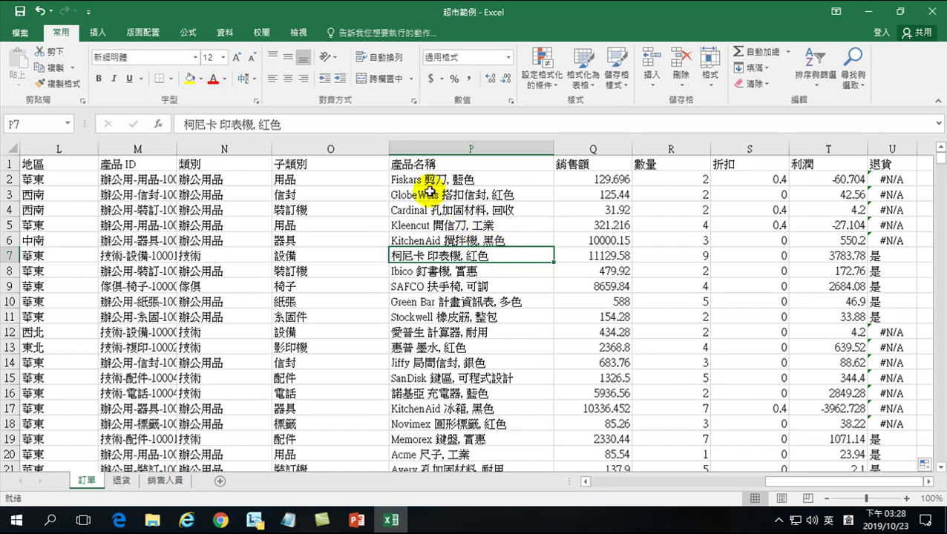
left_click(430, 182)
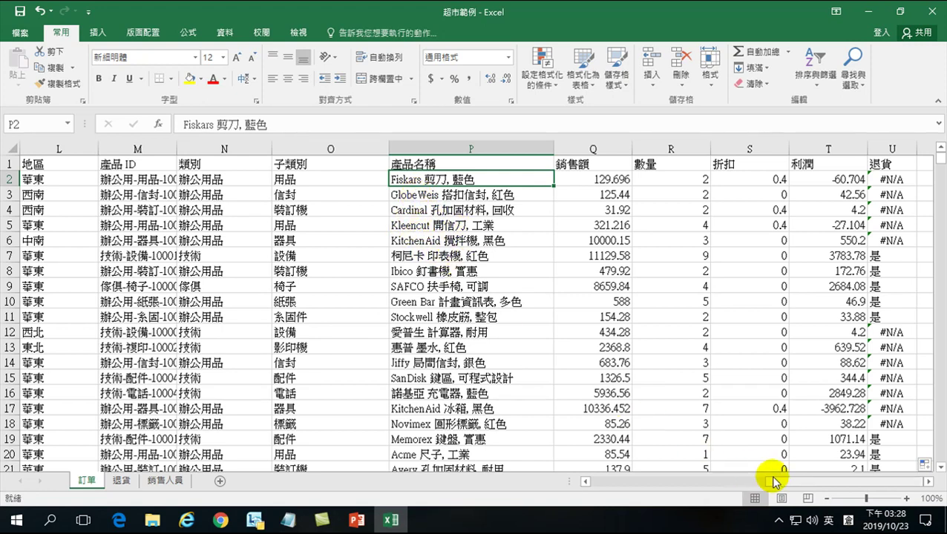
left_click_drag(775, 482, 707, 487)
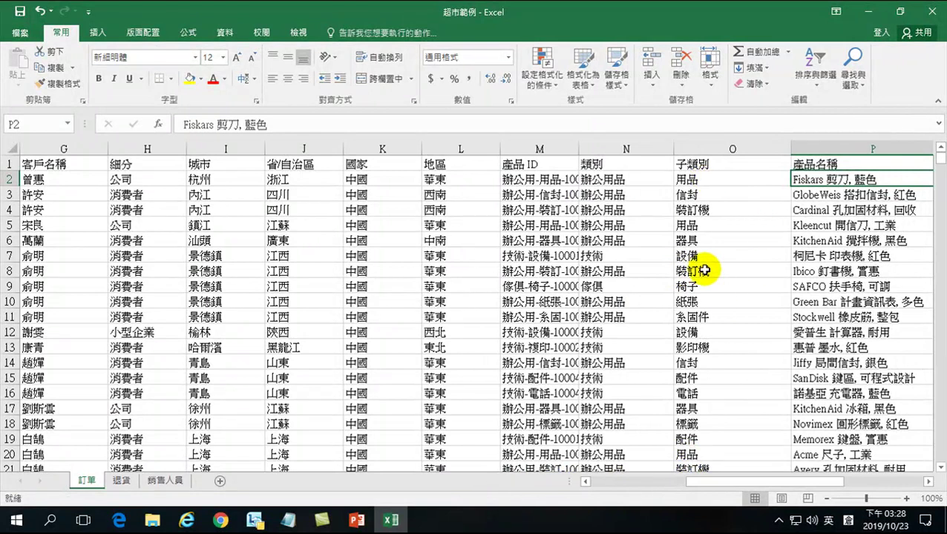
left_click_drag(703, 478, 816, 471)
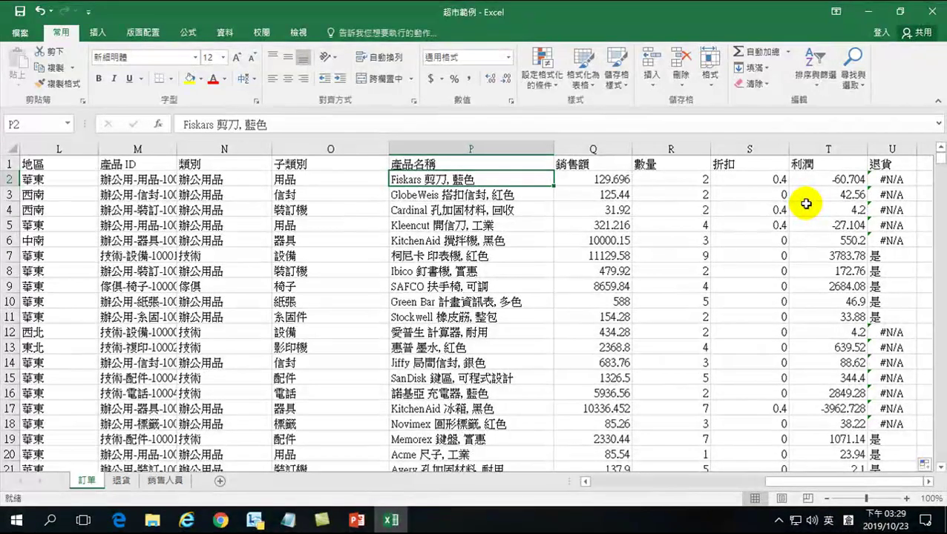
left_click(454, 241)
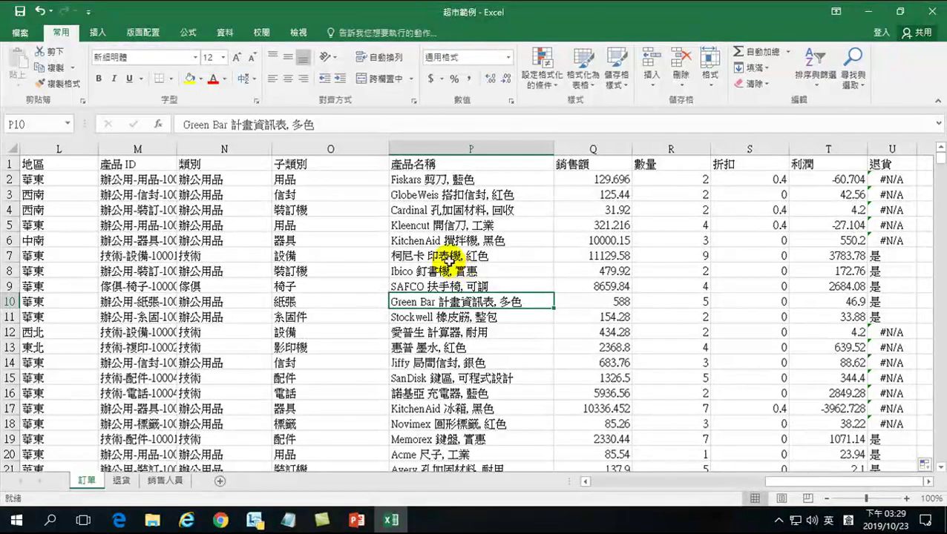
left_click(433, 179)
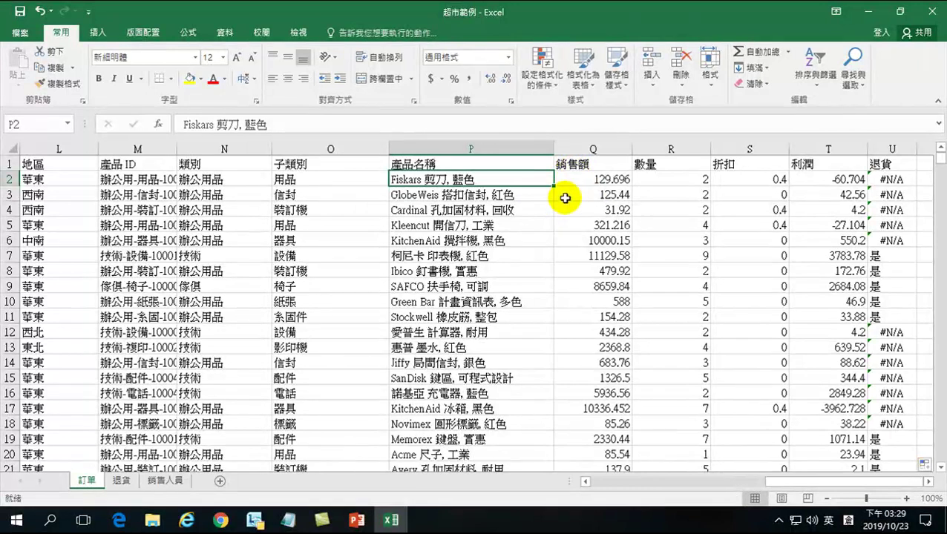
left_click(98, 33)
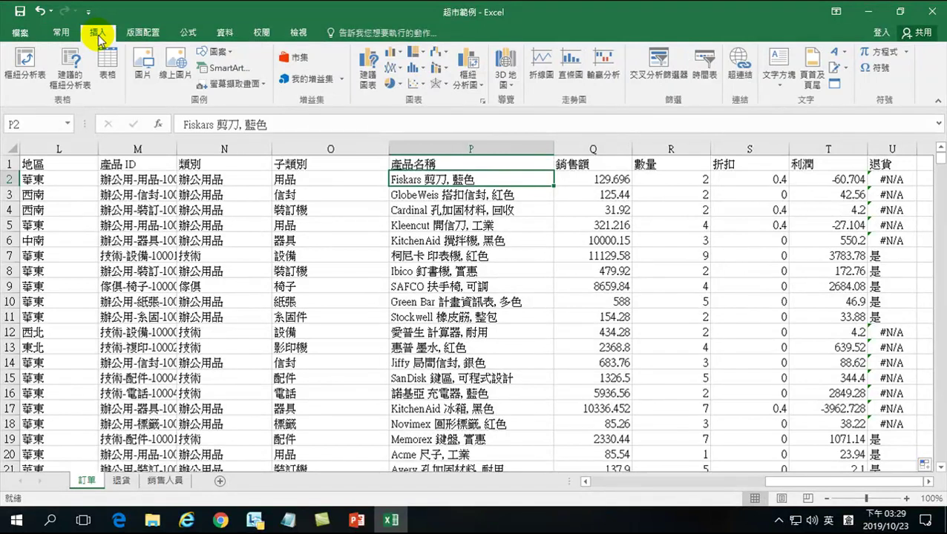
left_click(27, 61)
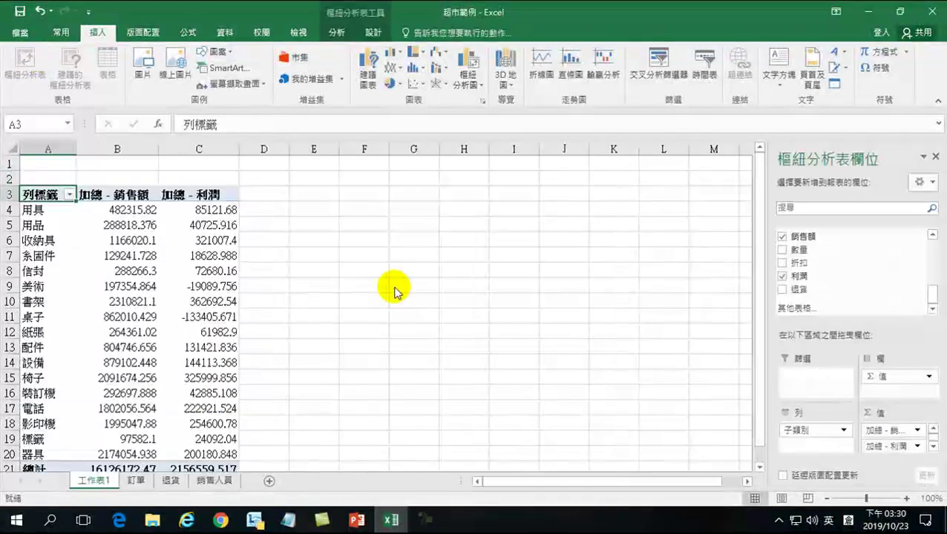
right_click(91, 481)
left_click(137, 332)
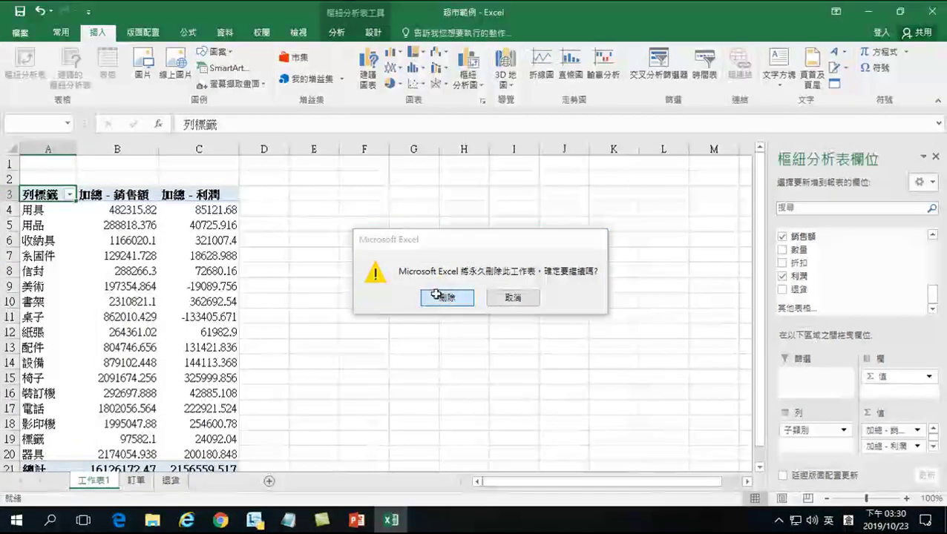
left_click(446, 298)
- Create a pivot table on a new worksheet from the 訂單 data range $A$1:$U$10001
left_click(130, 225)
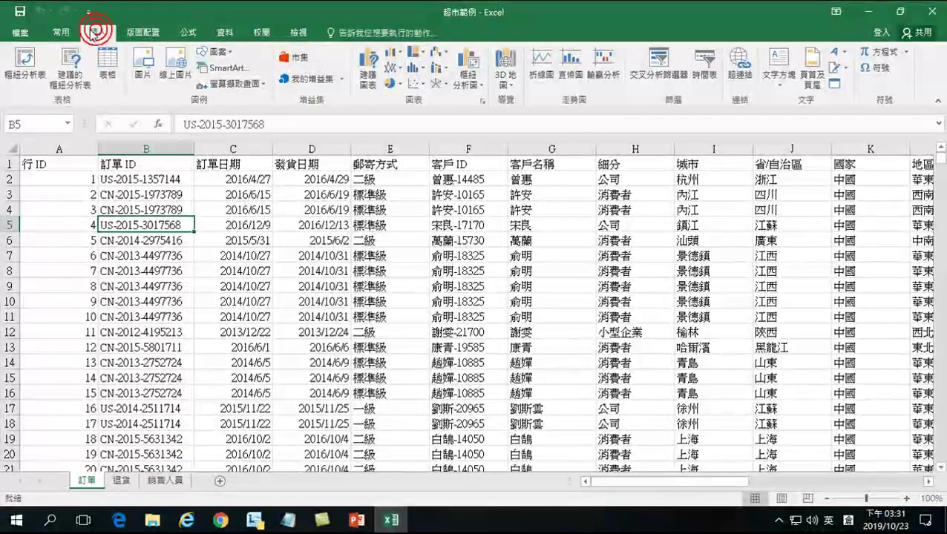
left_click(24, 66)
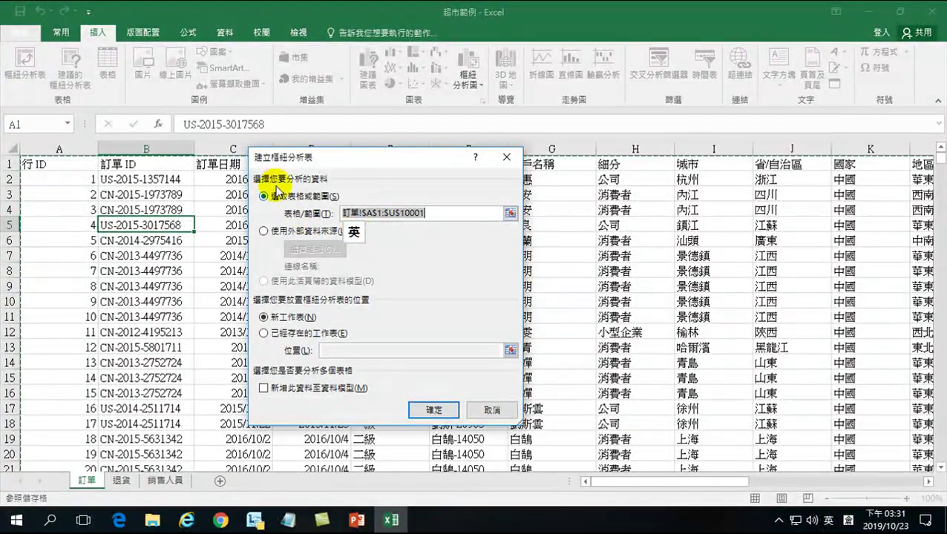
left_click(424, 213)
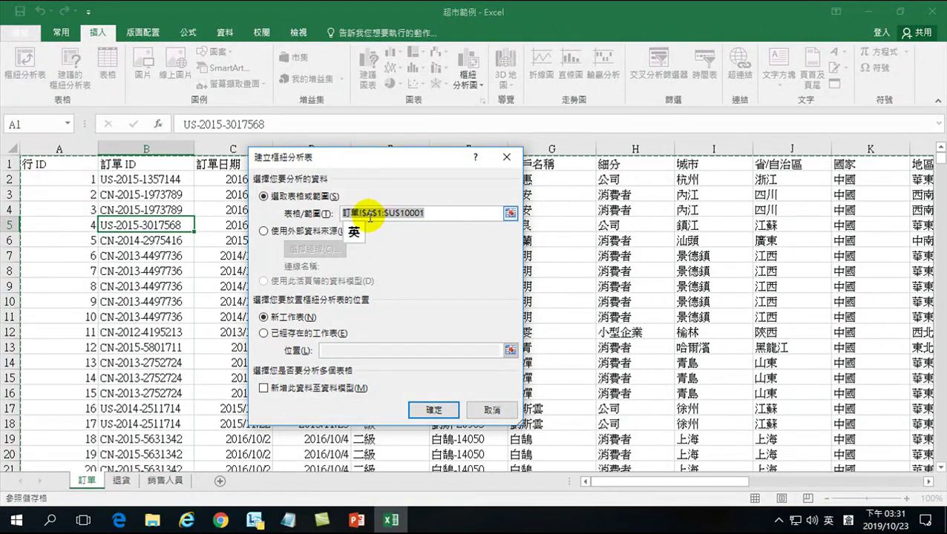
double_click(363, 213)
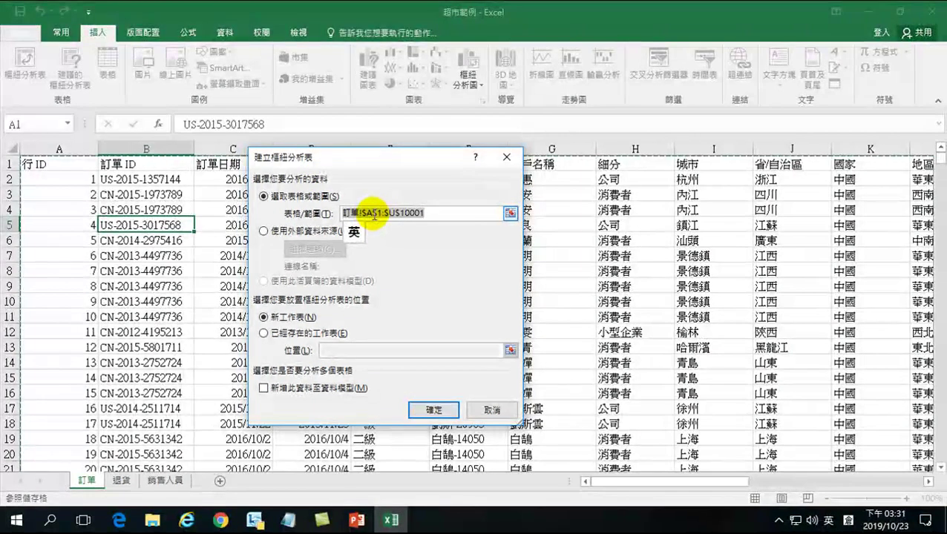
left_click_drag(365, 209, 402, 214)
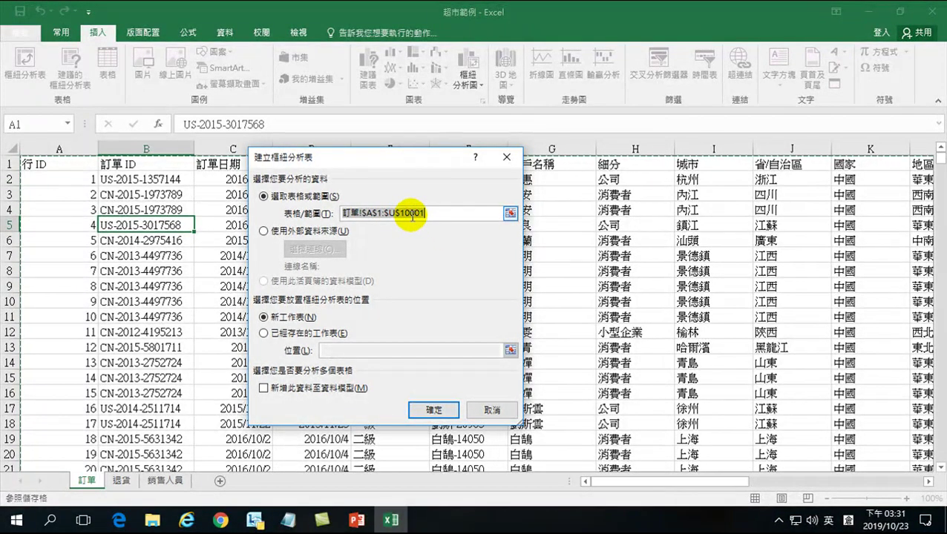
left_click_drag(344, 213, 366, 216)
left_click(366, 216)
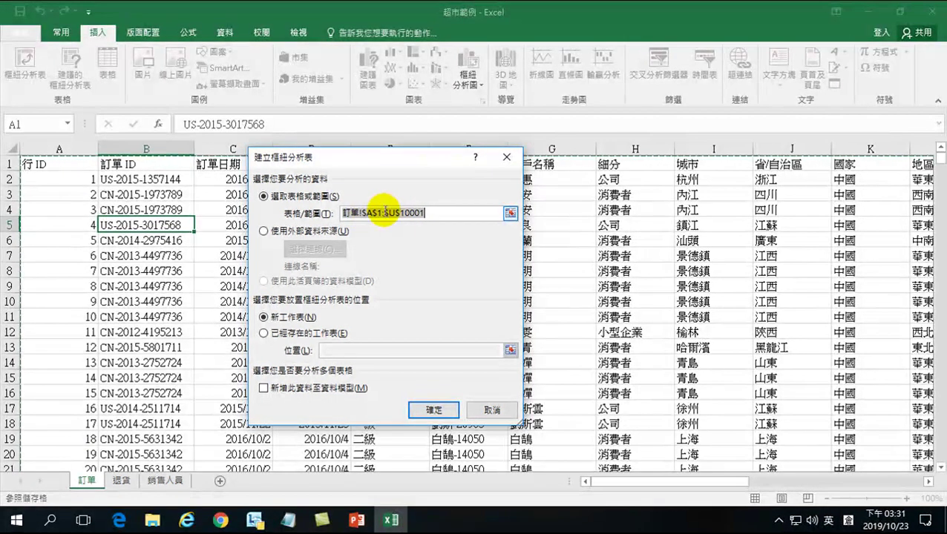
left_click(433, 410)
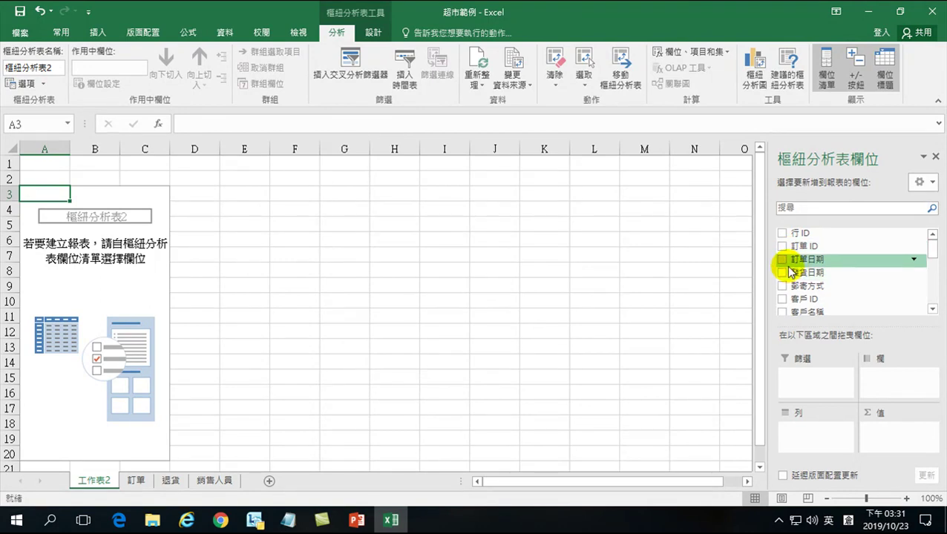
- Add 子類別 as the pivot table's row field and sum 銷售額 and 利潤 as its values
left_click_drag(936, 255, 935, 285)
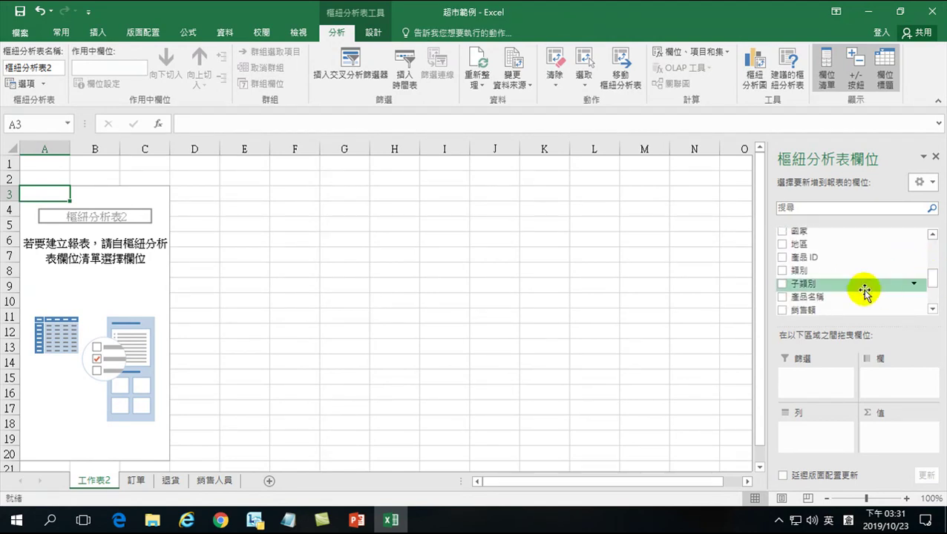
left_click(781, 284)
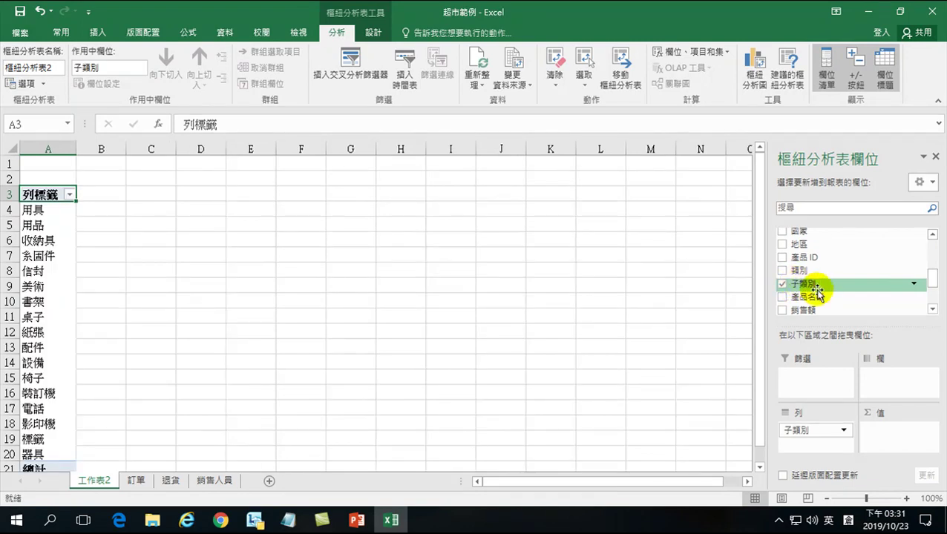
left_click_drag(933, 280, 934, 290)
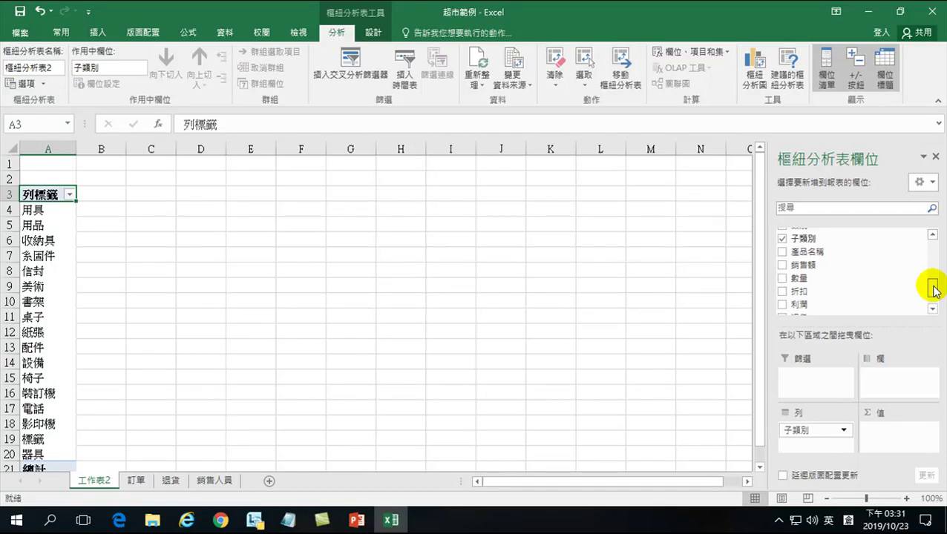
left_click_drag(934, 289, 933, 290)
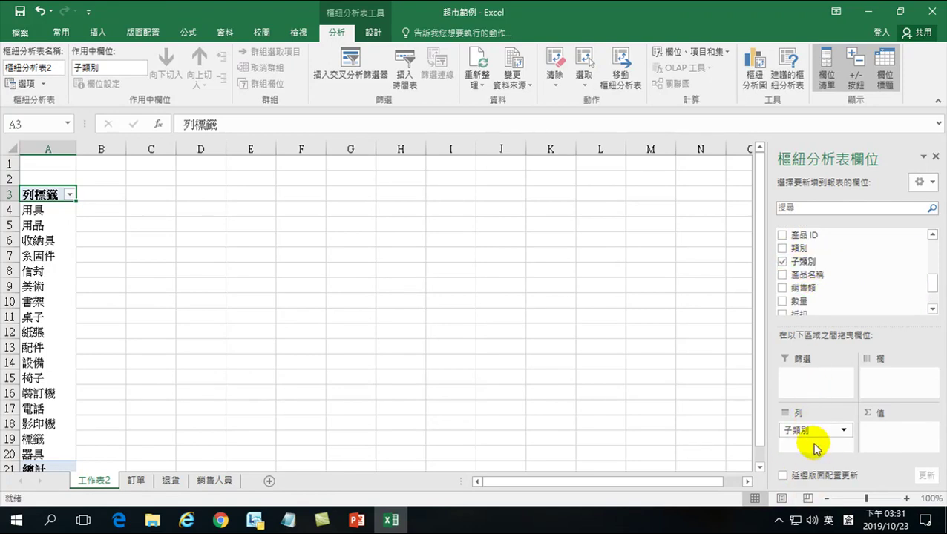
left_click_drag(935, 286, 933, 295)
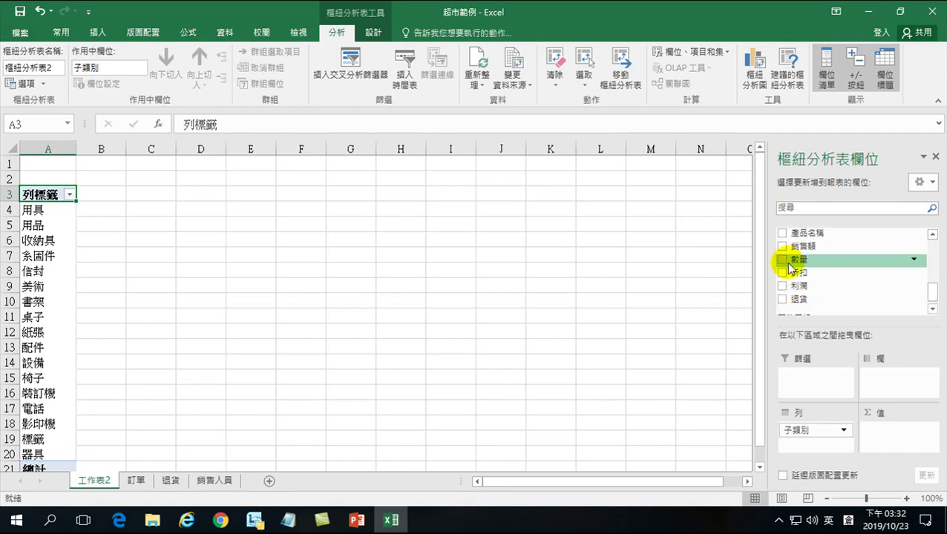
left_click(782, 247)
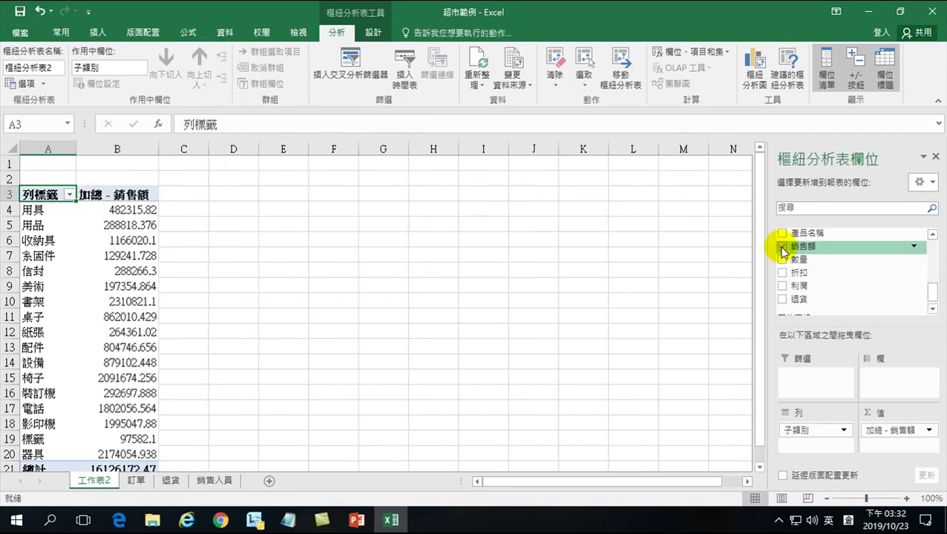
left_click(782, 286)
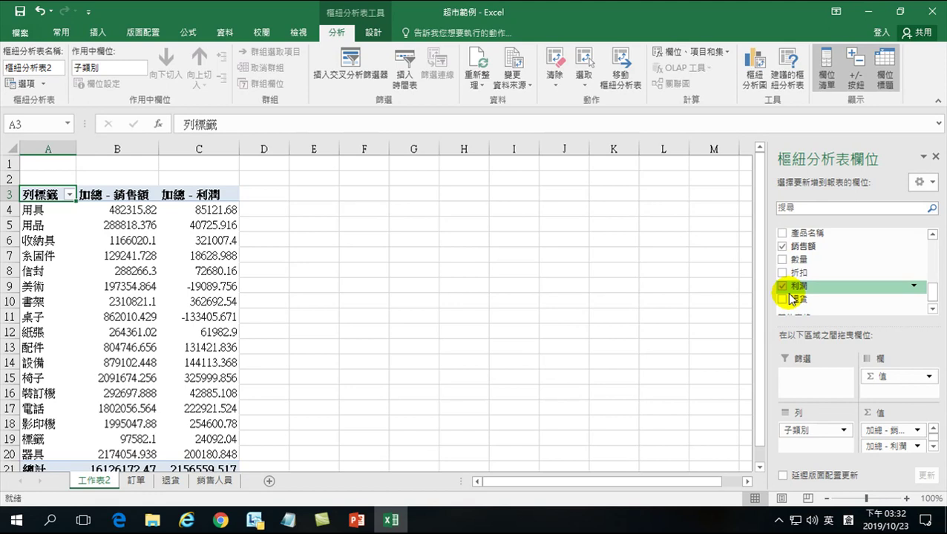
- Format the pivot table's 銷售額 and 利潤 values with thousands separators and no decimal places
mouse_move(108, 212)
left_mouse_down()
mouse_move(188, 309)
mouse_move(184, 478)
left_mouse_up()
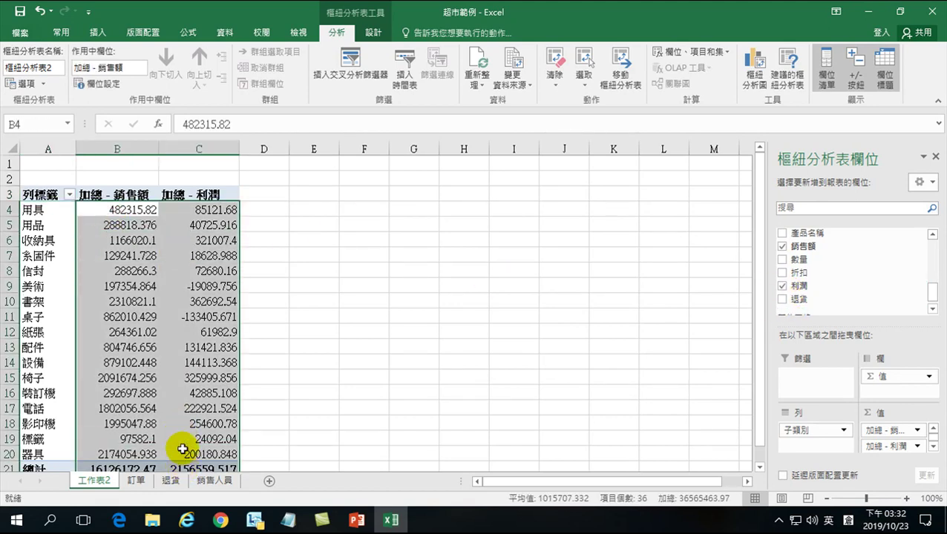
left_click(62, 34)
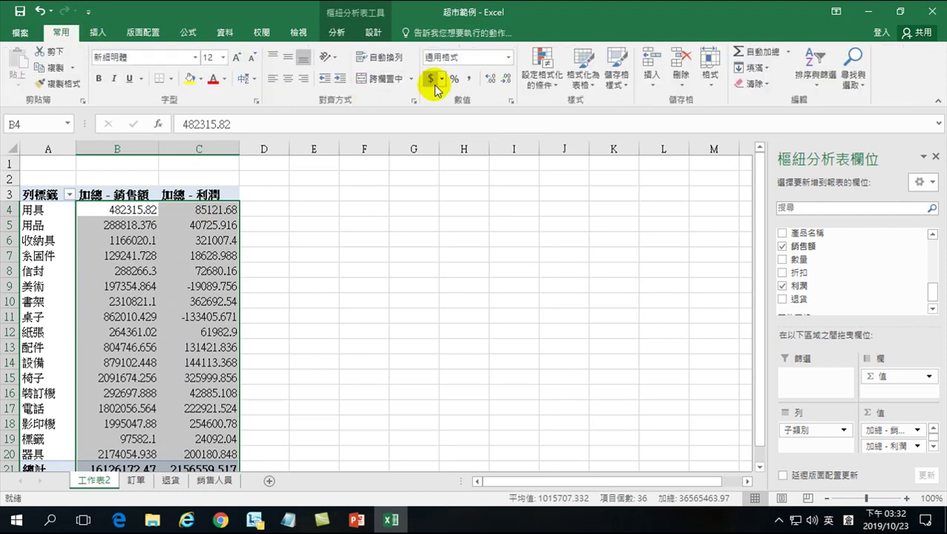
left_click(469, 79)
left_click(505, 79)
left_click(506, 79)
left_click(154, 209)
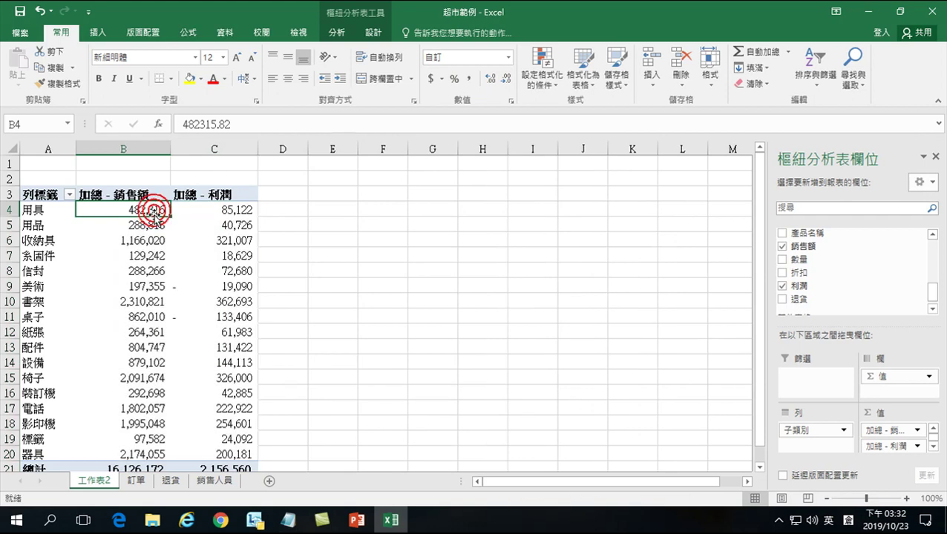
- Insert a clustered column pivot chart of 銷售額 and 利潤 by 子類別
left_click(337, 34)
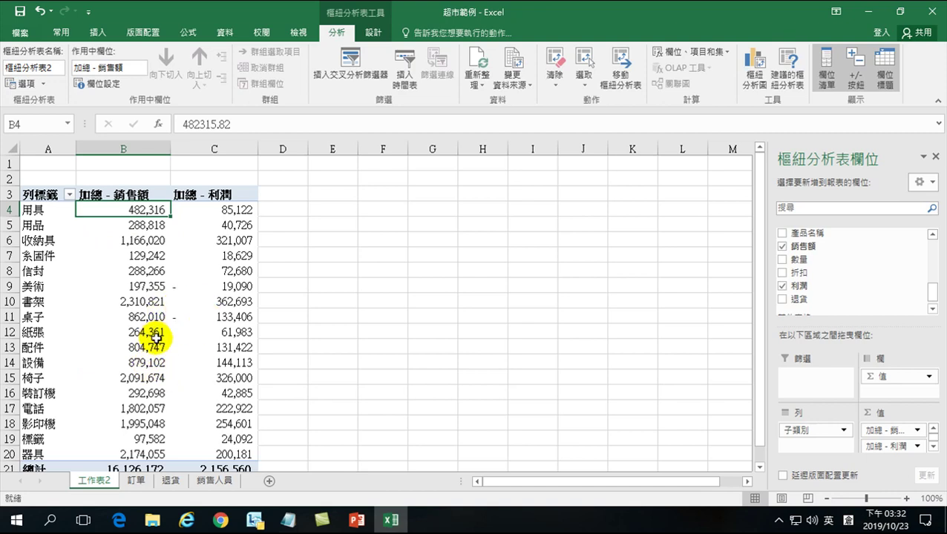
mouse_move(131, 332)
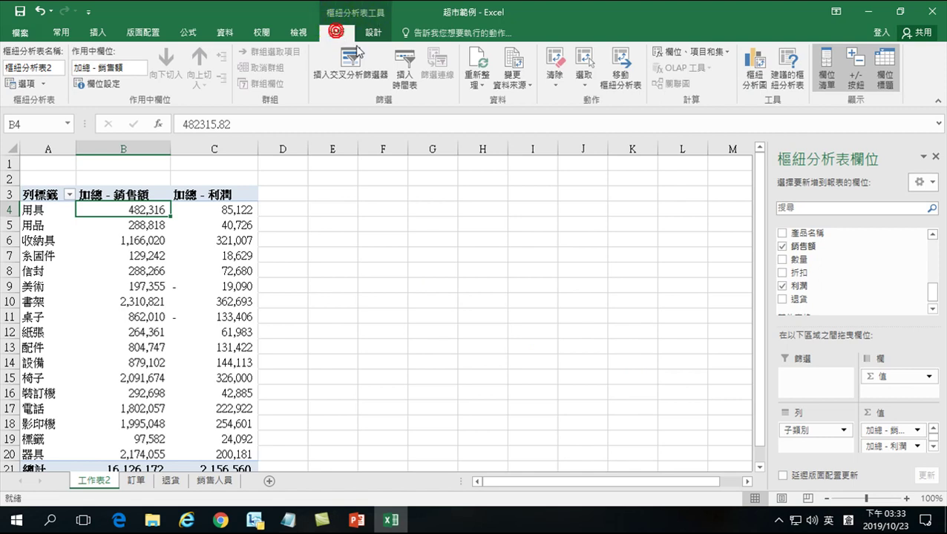
left_click(754, 65)
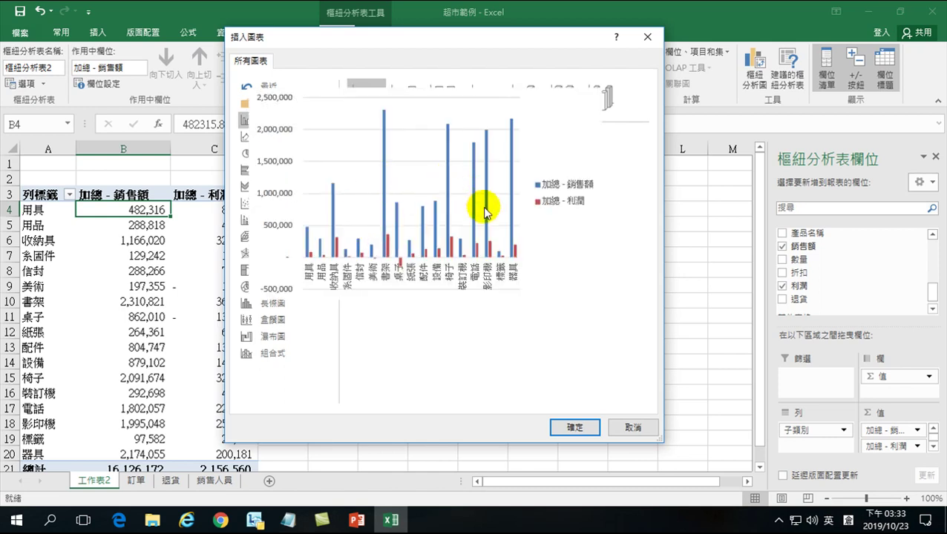
mouse_move(404, 203)
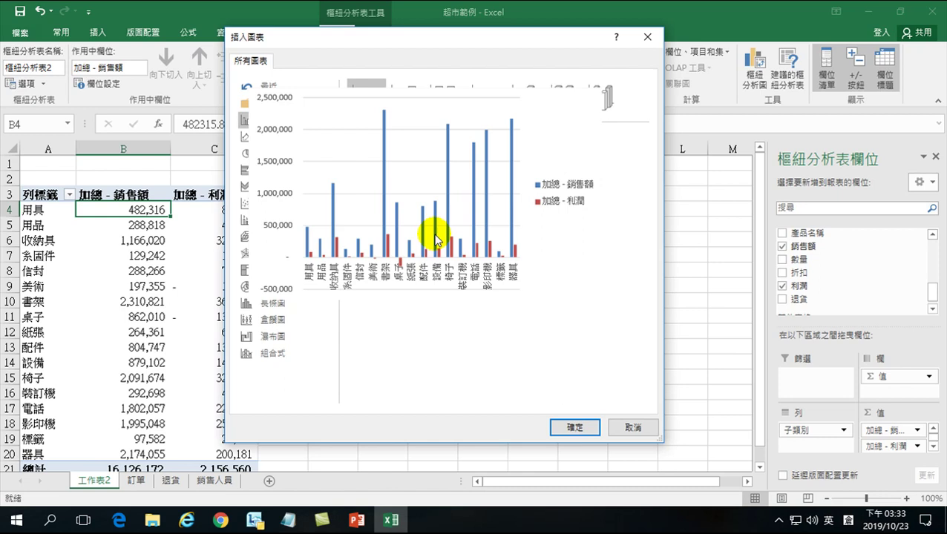
left_click(561, 426)
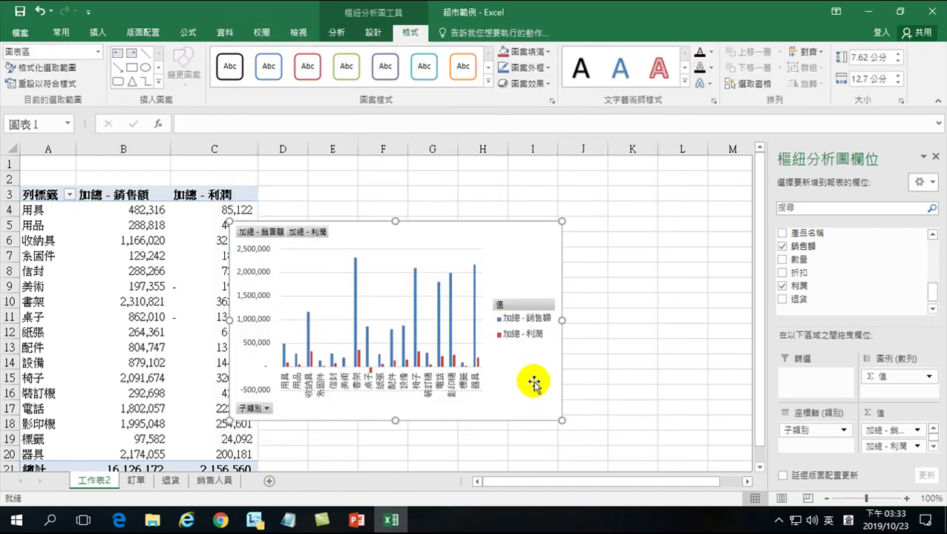
- Move the pivot chart beside the pivot table and resize it to about 11.39 cm high by 17.42 cm wide
left_click_drag(360, 234, 404, 189)
left_click_drag(609, 377, 730, 336)
scroll(577, 345, "up", 4)
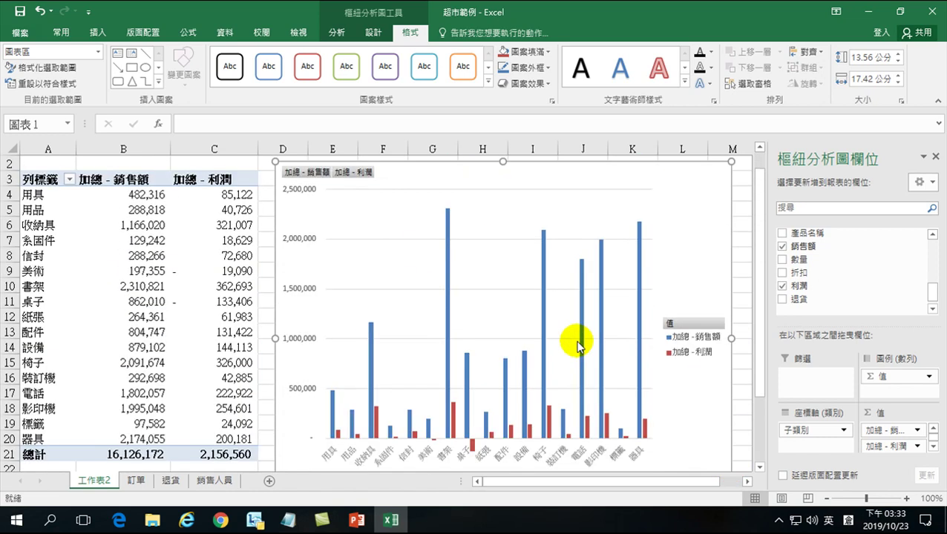
scroll(571, 360, "down", 3)
left_click_drag(502, 379, 496, 322)
scroll(550, 335, "up", 4)
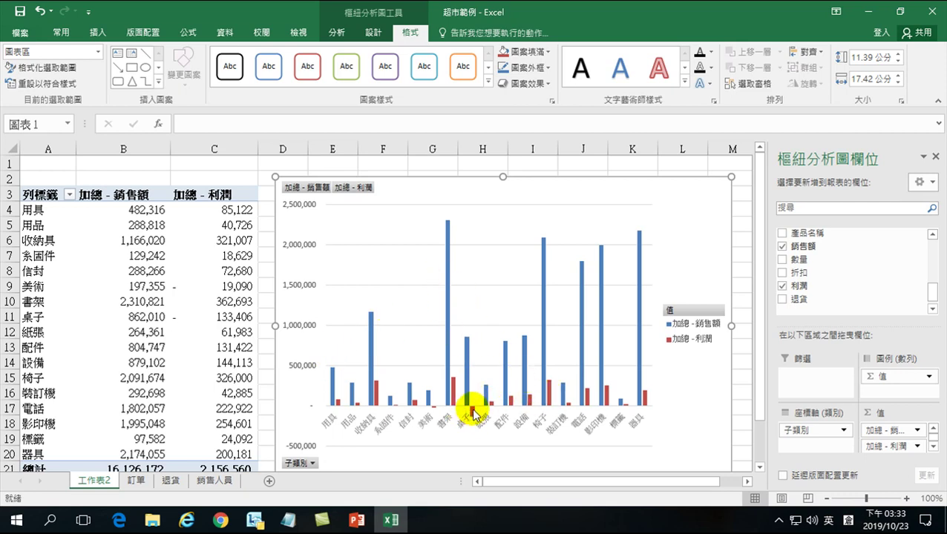
- Change the pivot chart to a custom combination with 利潤 as a line with markers on the secondary axis and 銷售額 as clustered columns
mouse_move(483, 403)
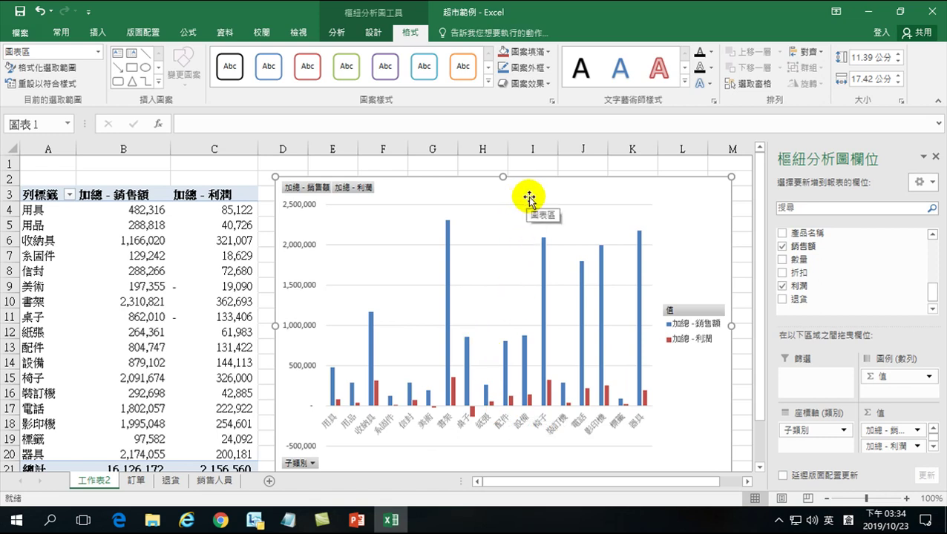
right_click(450, 311)
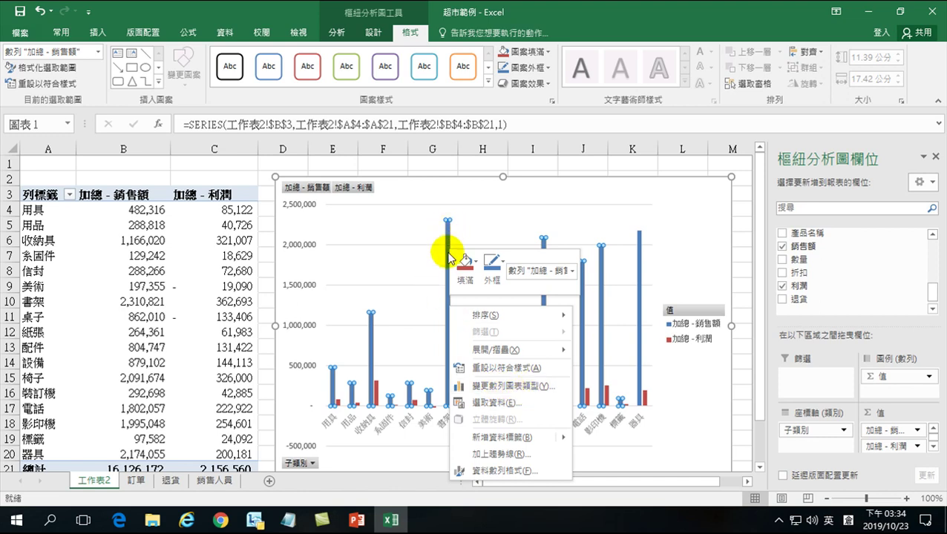
left_click(500, 388)
left_click_drag(452, 44, 641, 61)
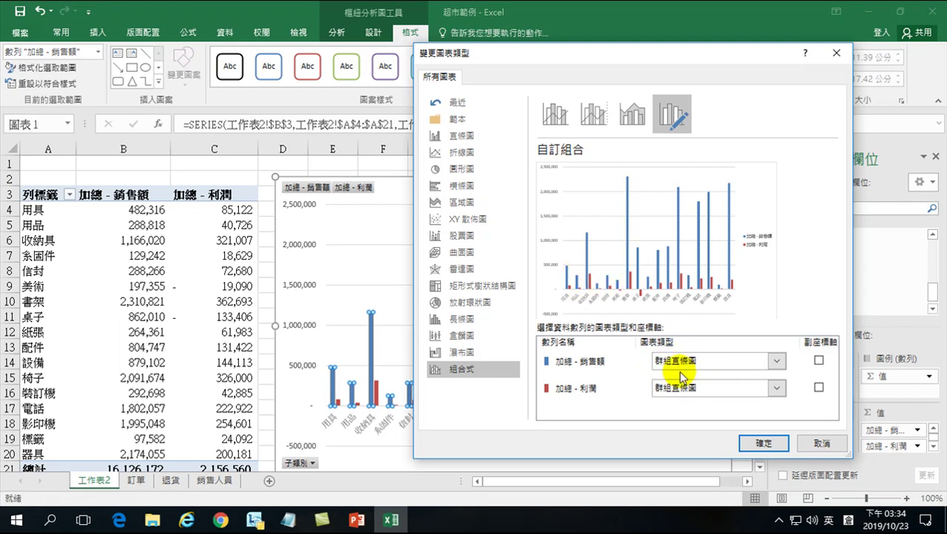
left_click(820, 389)
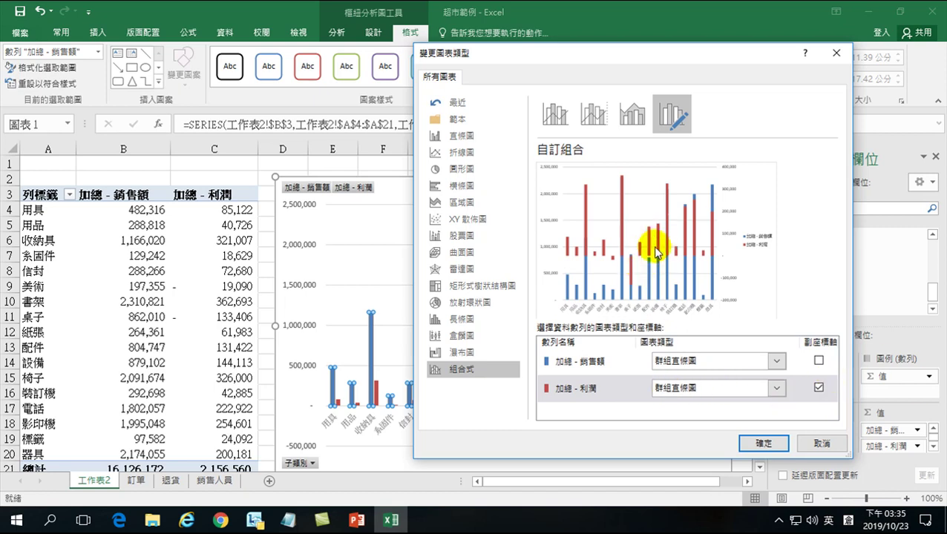
left_click(686, 387)
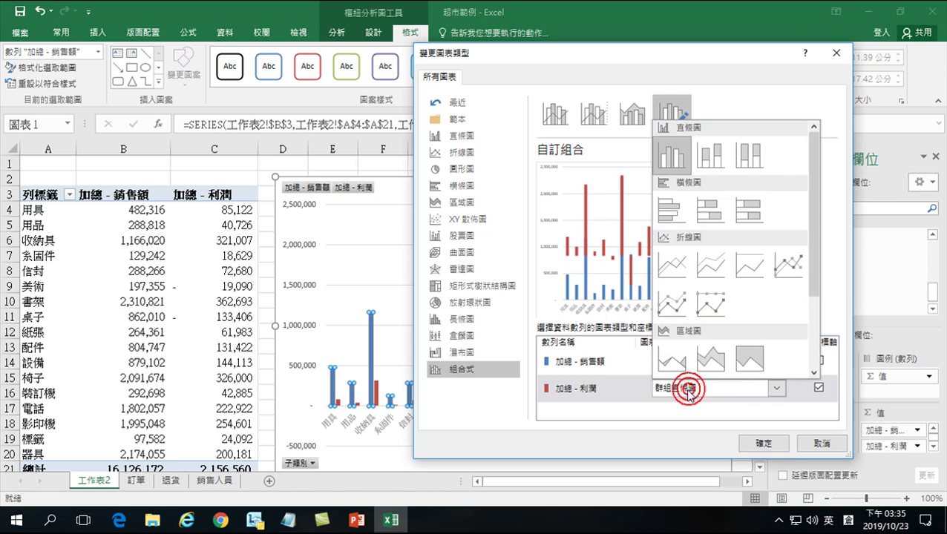
left_click(784, 266)
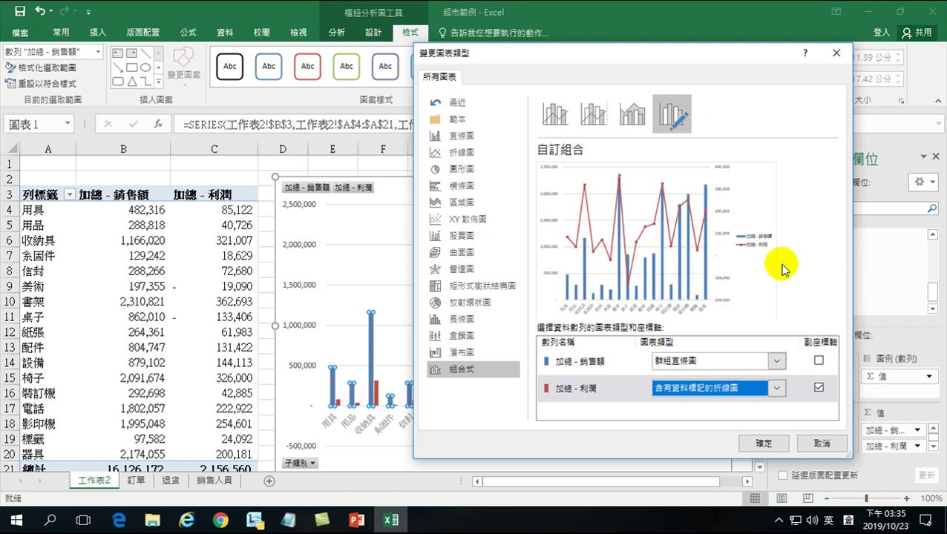
left_click(764, 444)
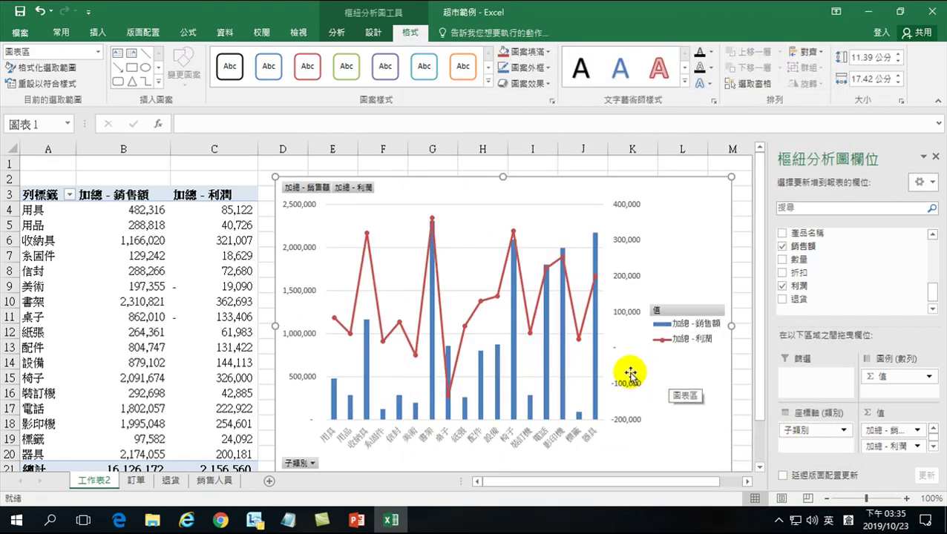
- Examine the 利潤 line's data points against the 銷售額 columns for each 子類別 in the combo chart
mouse_move(578, 347)
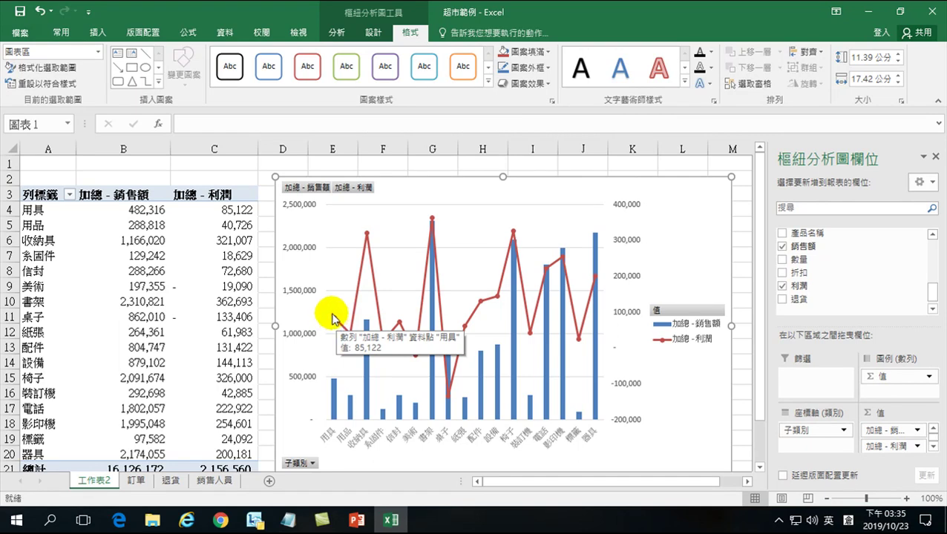
mouse_move(336, 321)
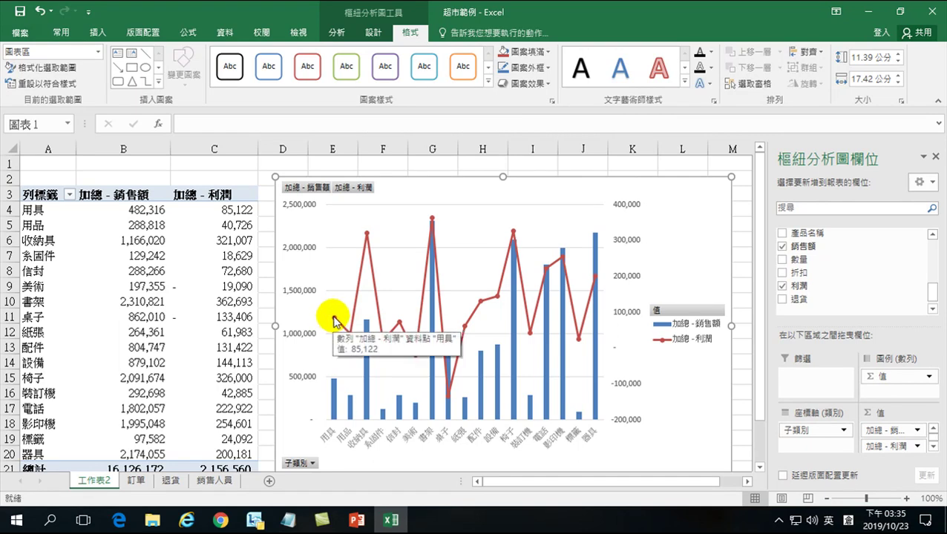
mouse_move(334, 386)
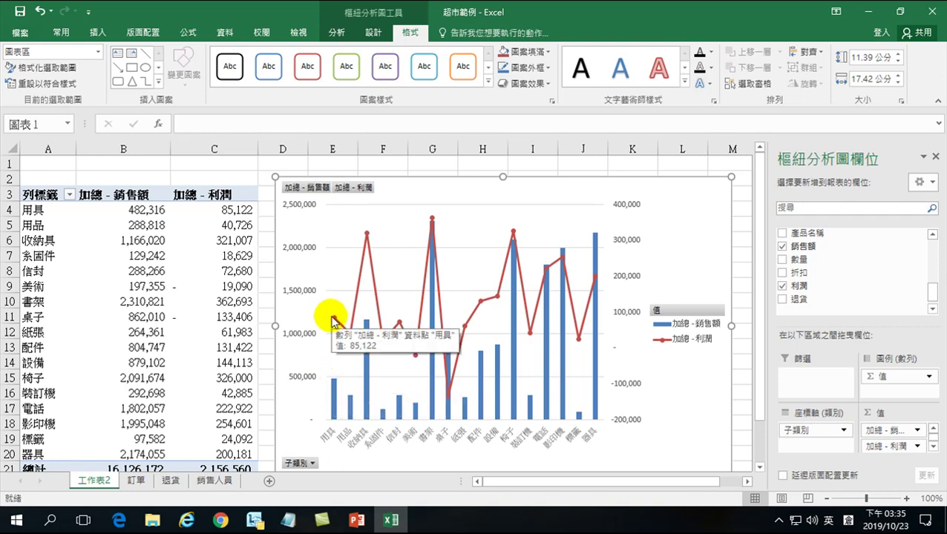
mouse_move(350, 335)
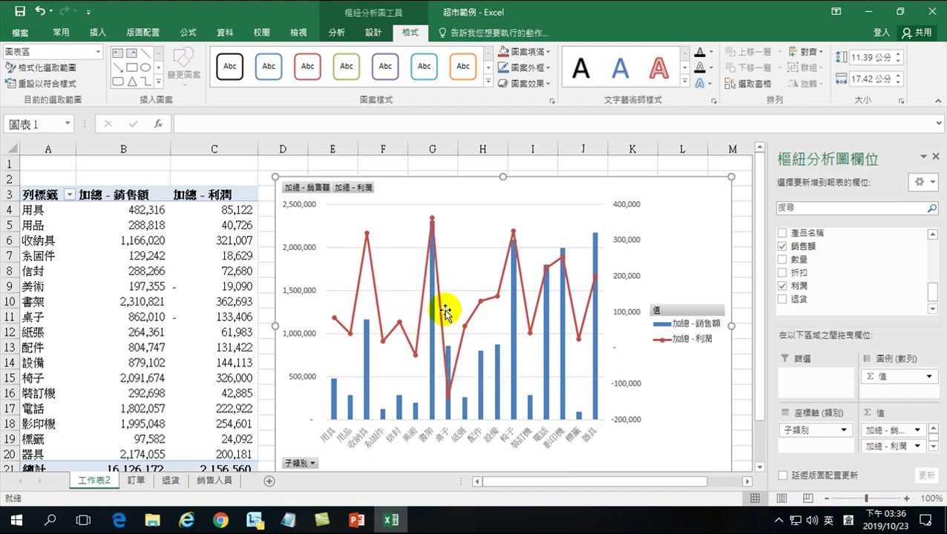
mouse_move(454, 394)
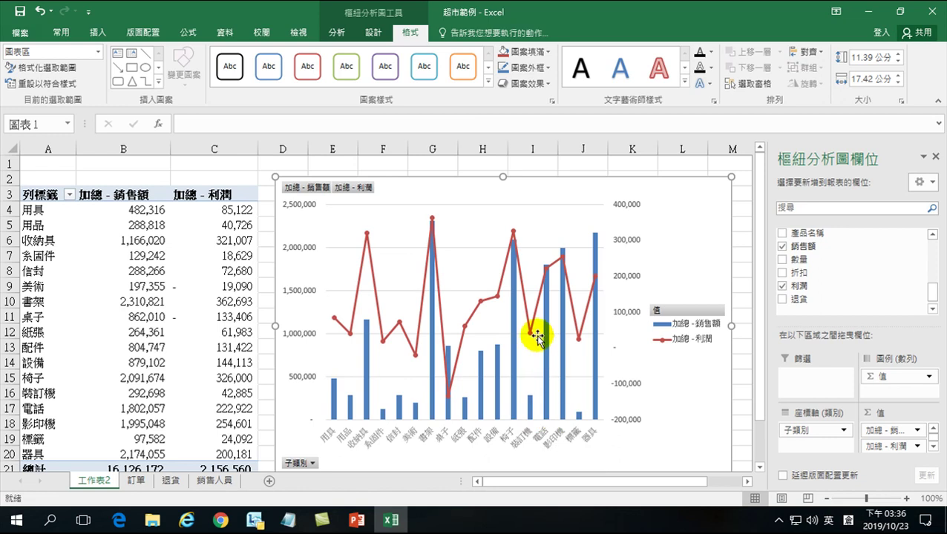
mouse_move(549, 277)
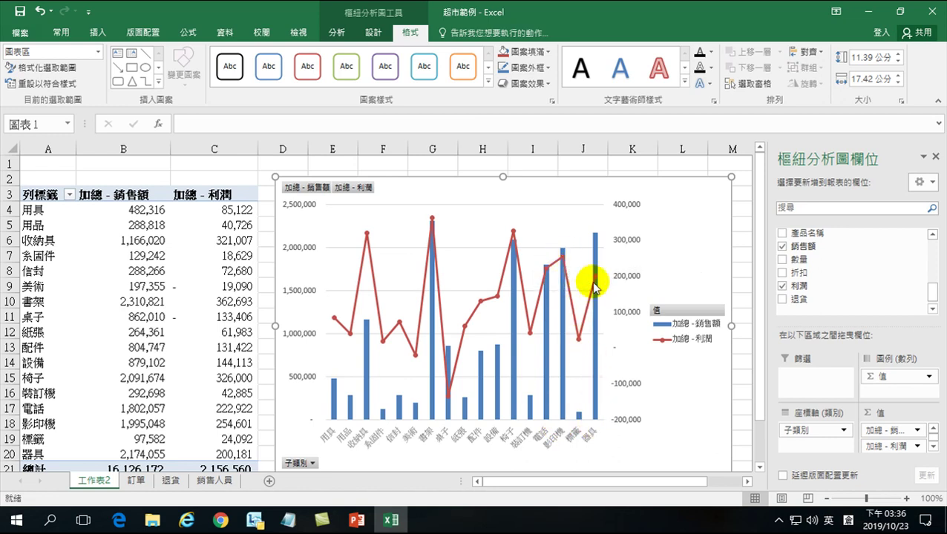
mouse_move(599, 280)
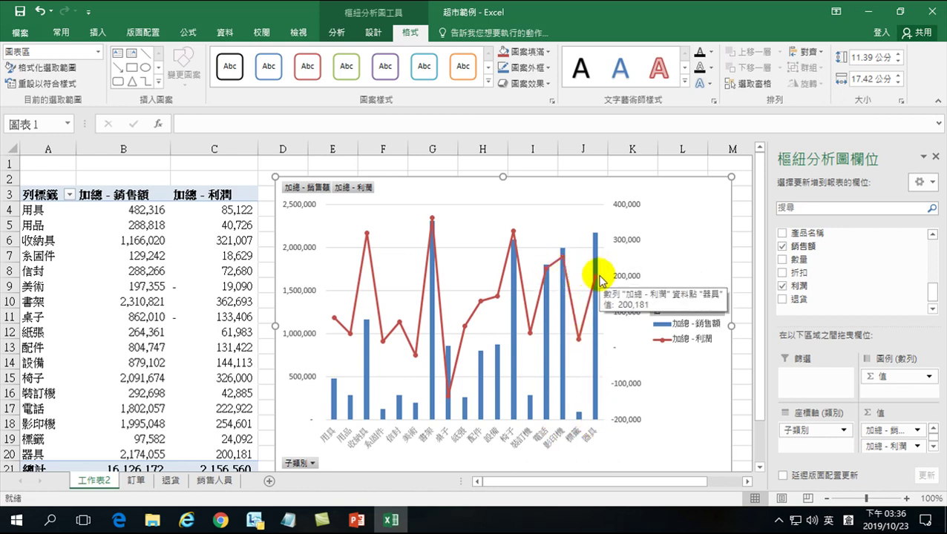
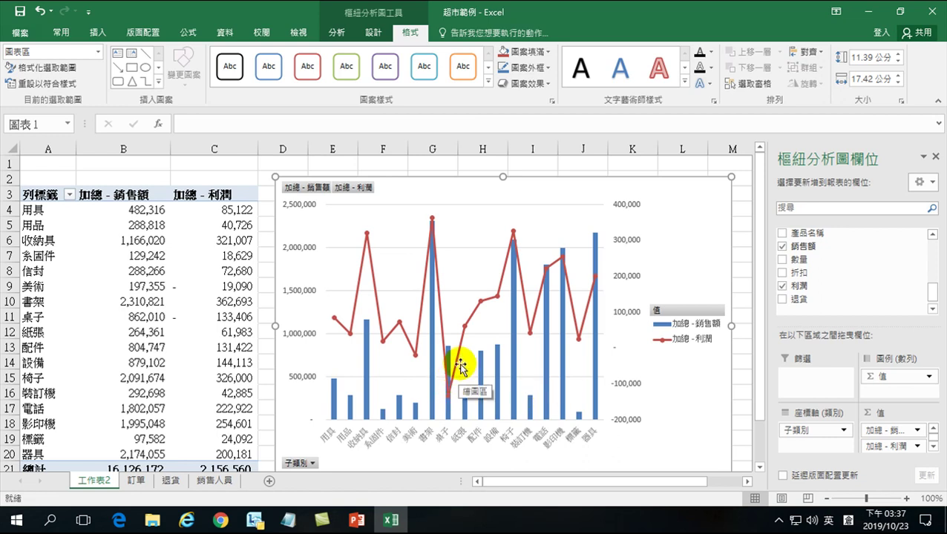
mouse_move(448, 401)
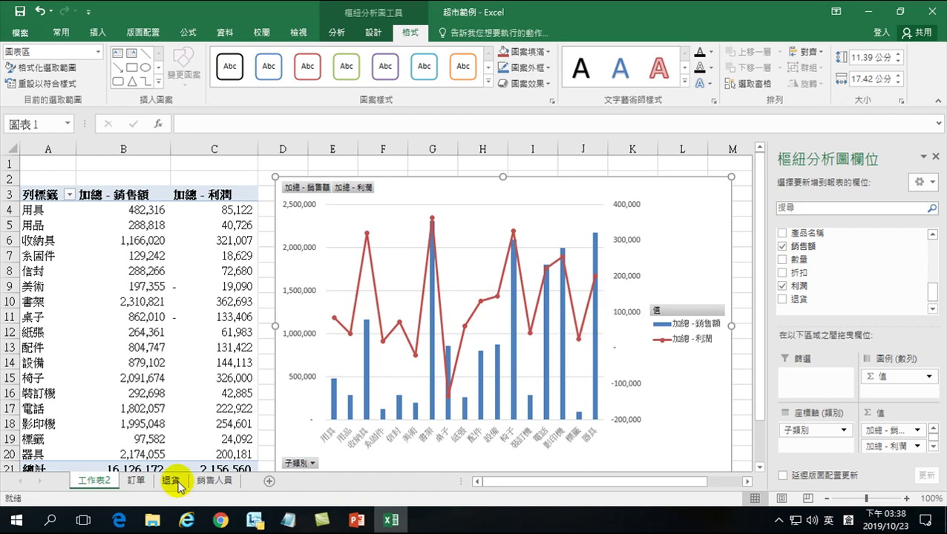
- Rename the pivot table's worksheet from 工作表2 to 子產品銷售利潤分析
left_click(93, 480)
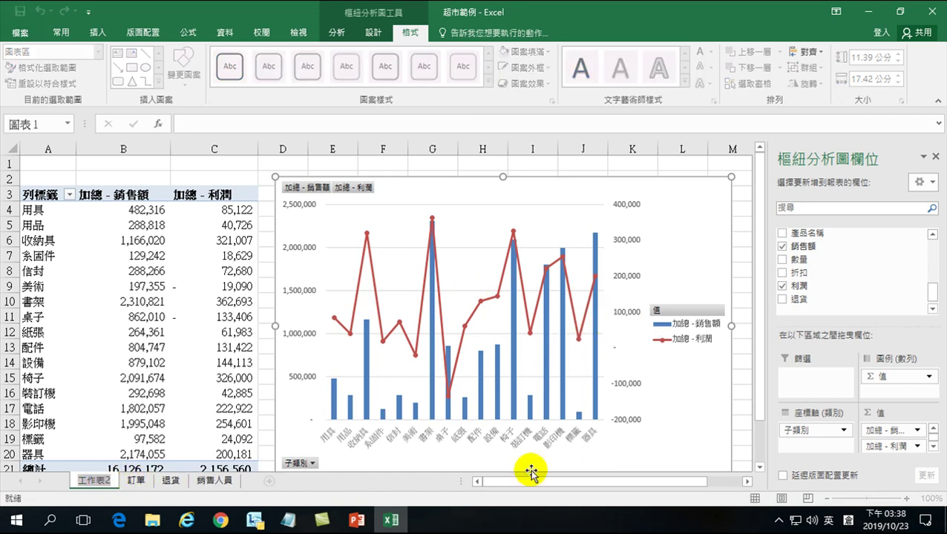
type("nd")
key("BackSpace")
key("BackSpace")
key("shift")
type("子卜竹")
type("產品火大一")
type("類口尸中弓")
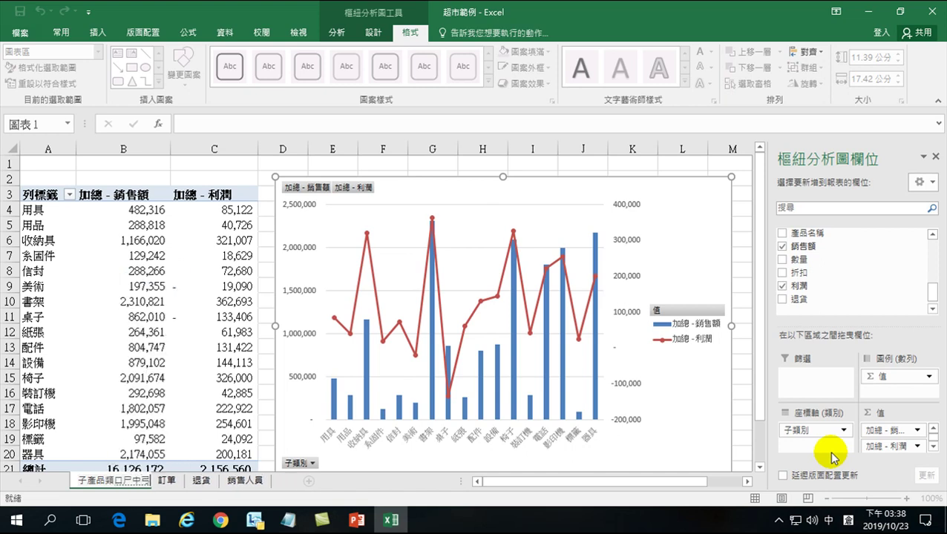
key("Escape")
key("shift")
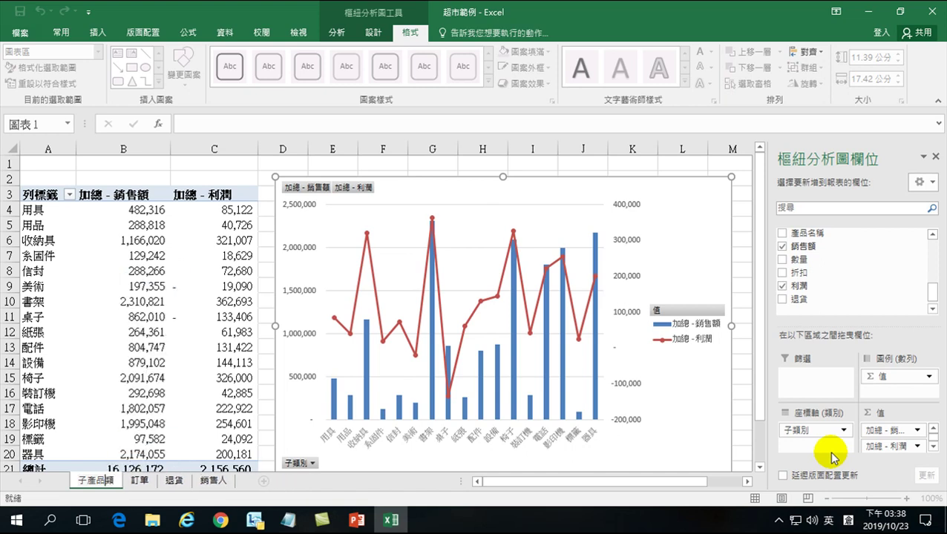
key("BackSpace")
key("shift")
type("銷人士售利潤")
key("Return")
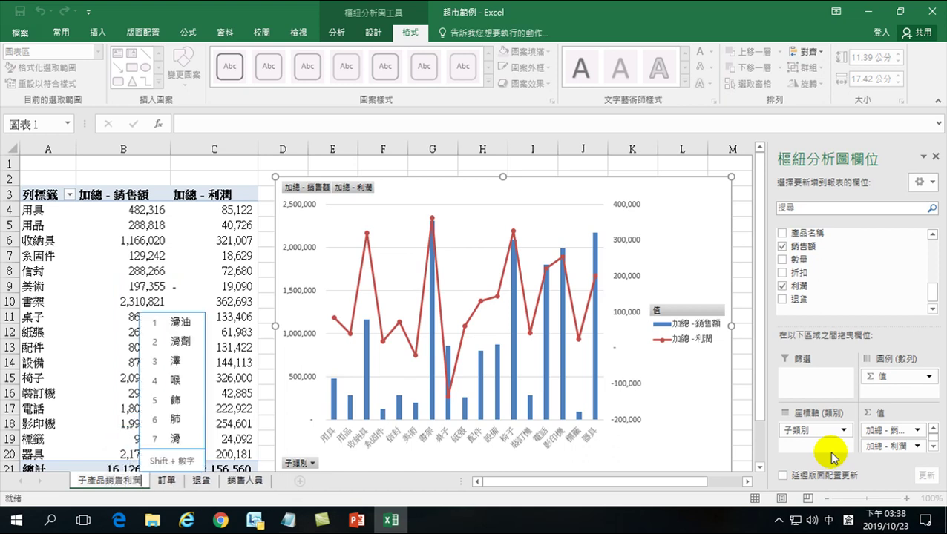
type("分析")
key("Return")
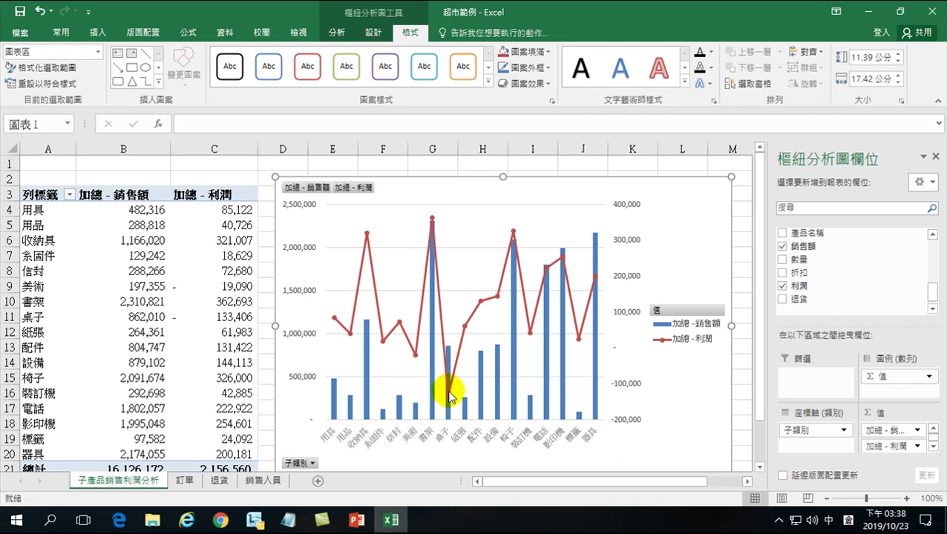
- Review the 訂單 sheet's 訂單日期, 銷售額, 數量, 折扣 and 利潤 columns as source data for another analysis
mouse_move(595, 342)
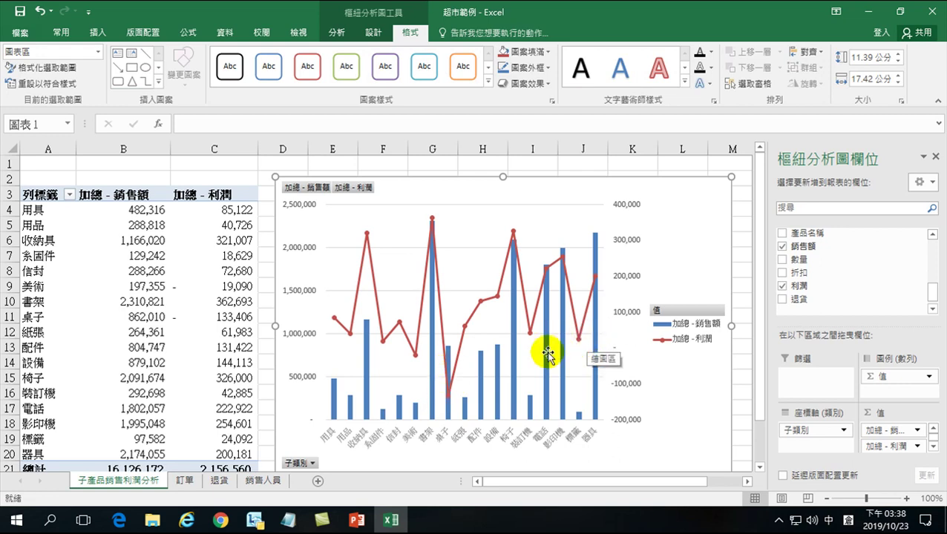
left_click(185, 480)
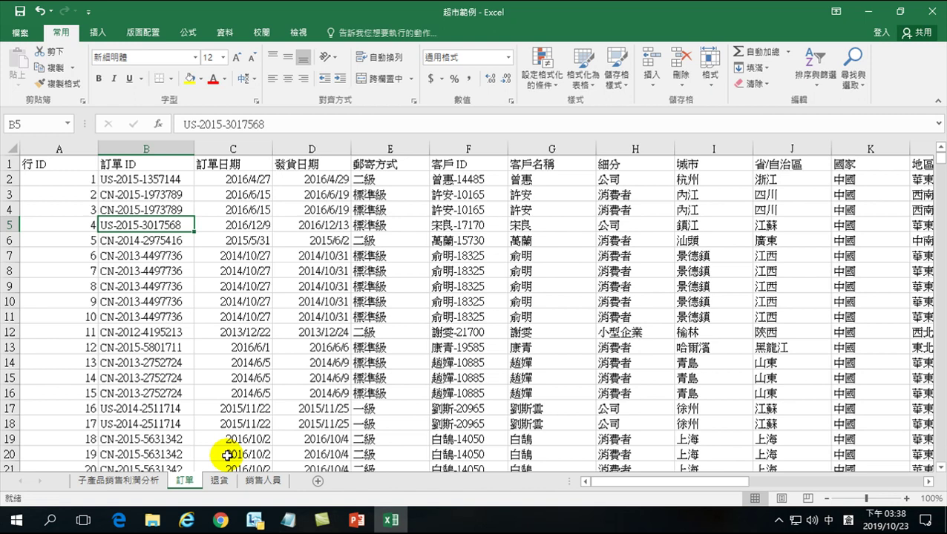
left_click(139, 261)
left_click(140, 273)
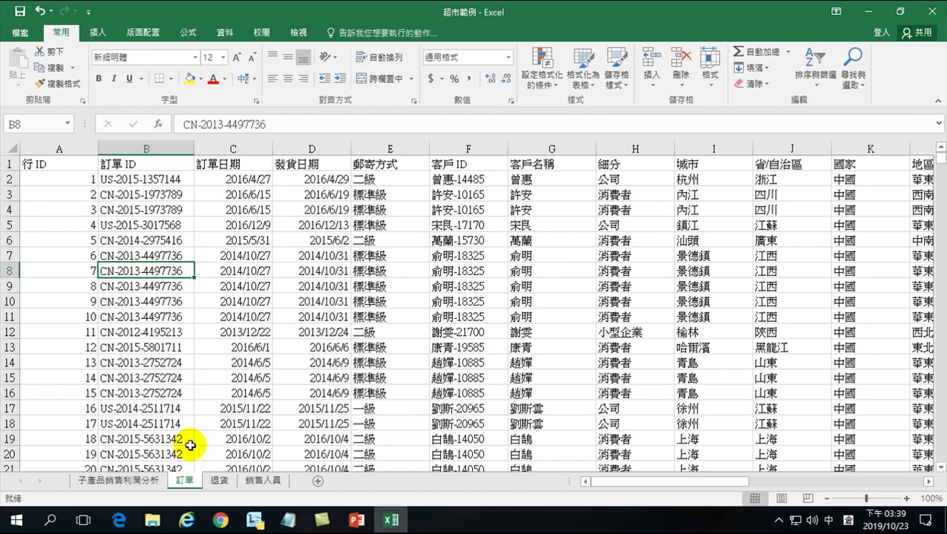
left_click(236, 150)
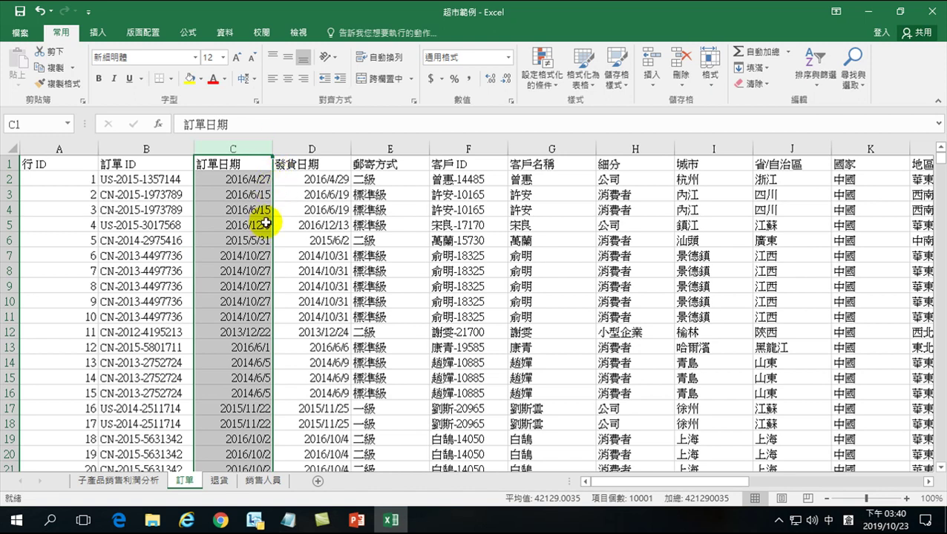
left_click_drag(628, 481, 834, 466)
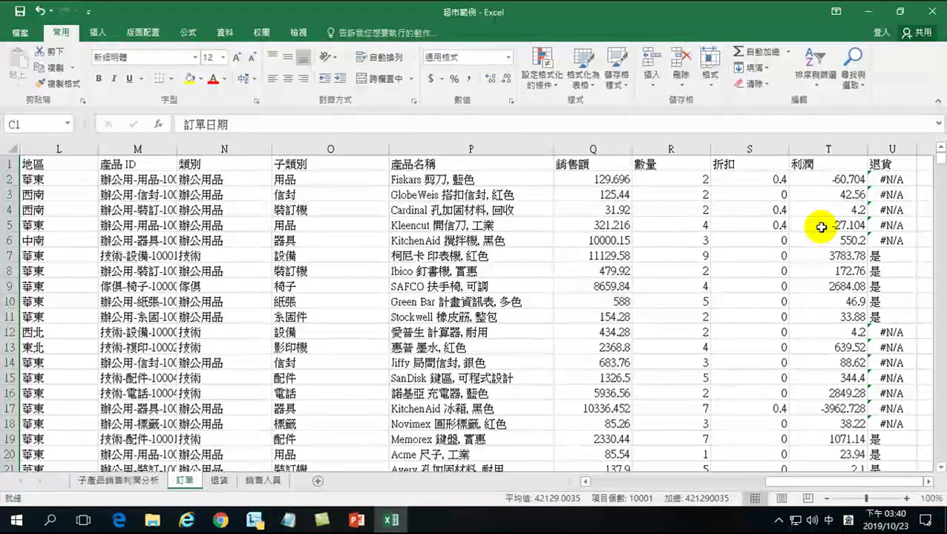
left_click(592, 147)
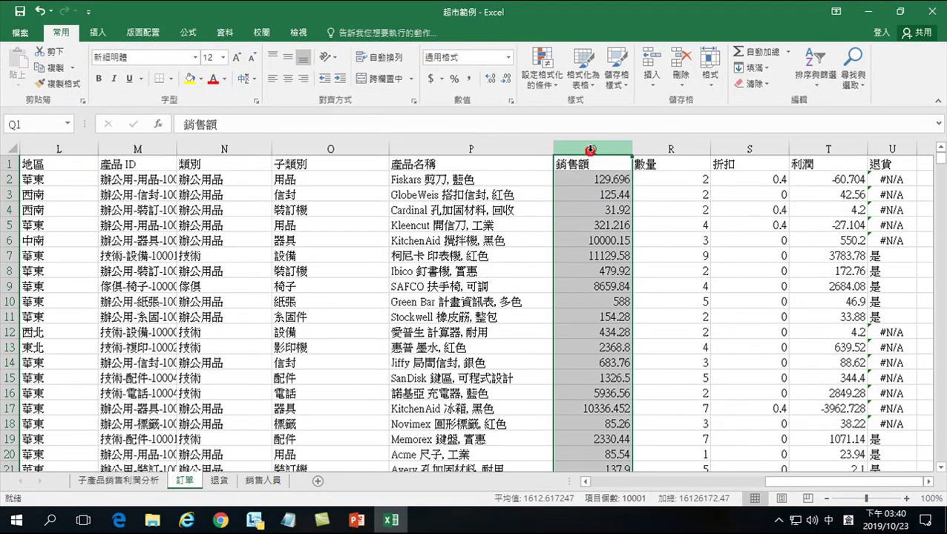
left_click(658, 144)
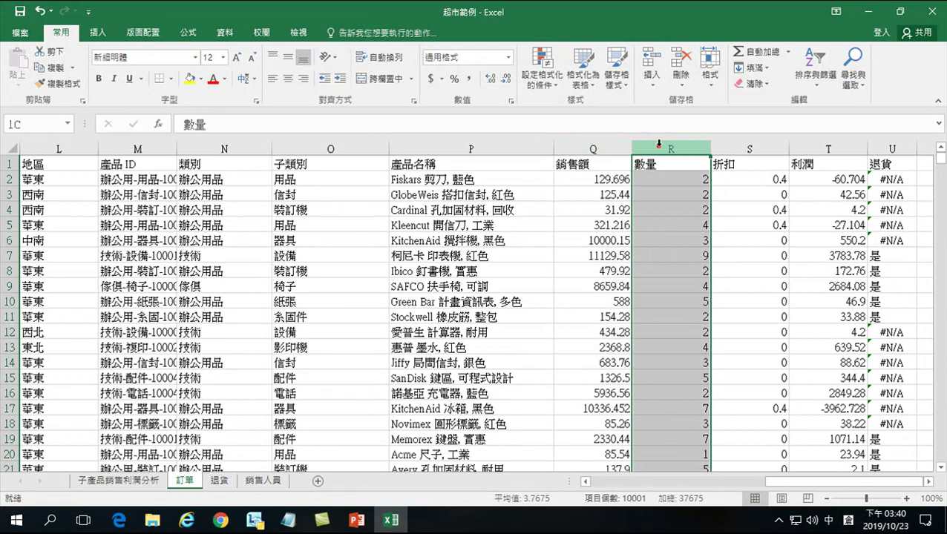
left_click(735, 146)
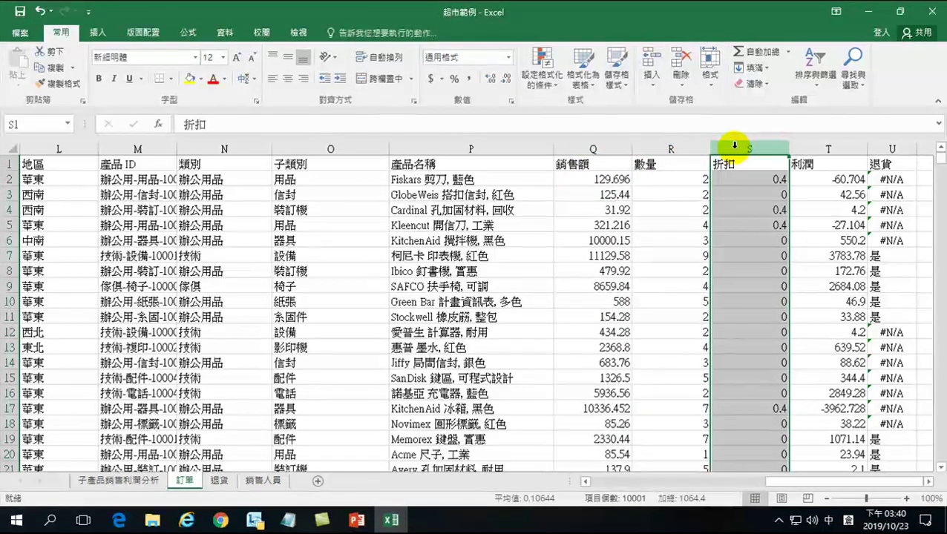
left_click(819, 147)
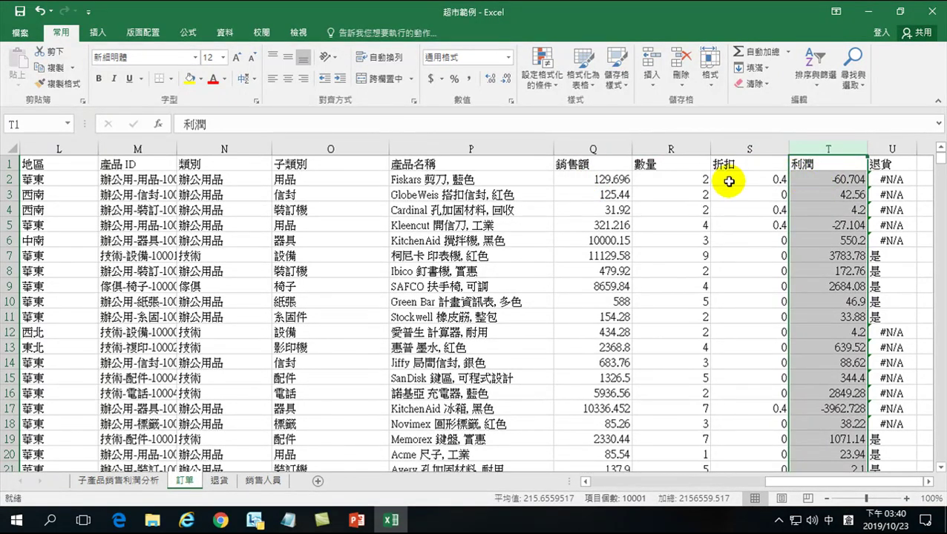
left_click(622, 190)
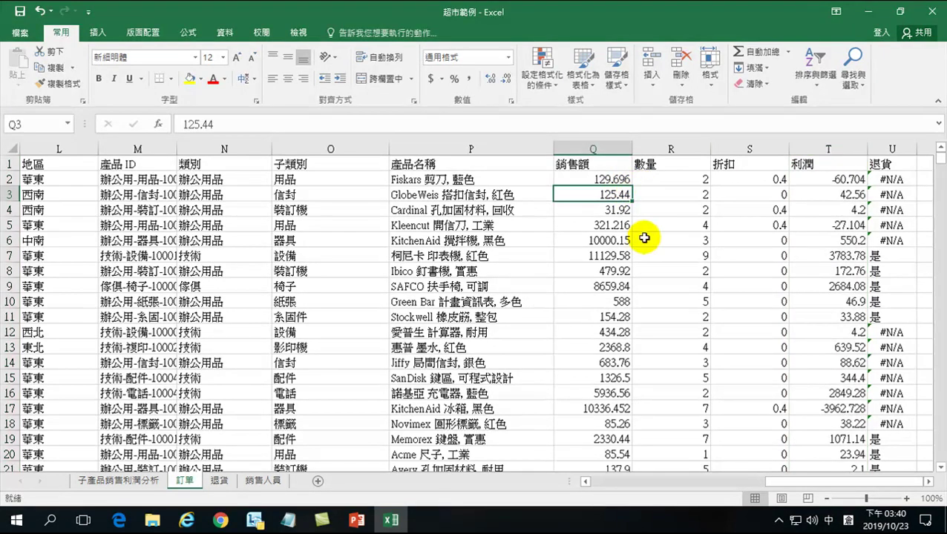
left_click_drag(794, 482, 599, 484)
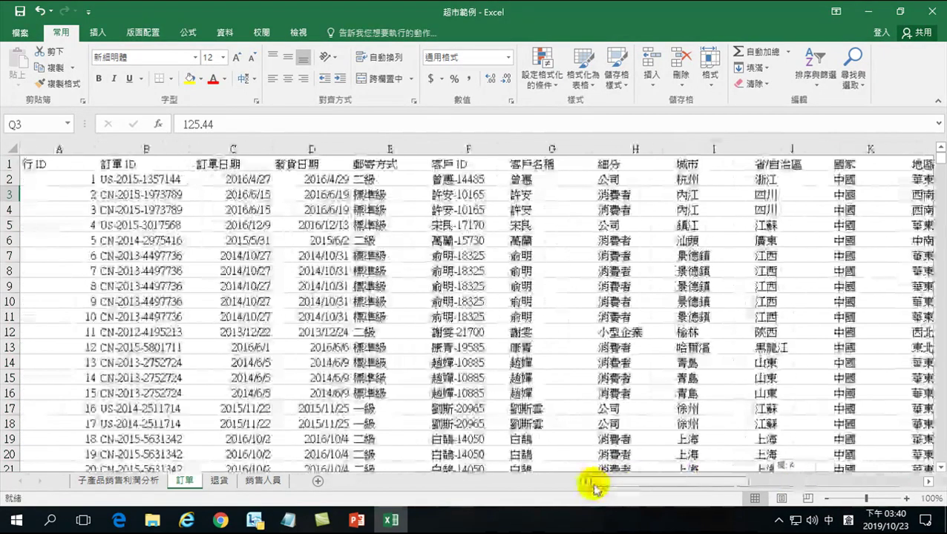
- Create a pivot table on a new worksheet from the range 訂單!$A$1:$U$10001
left_click(232, 206)
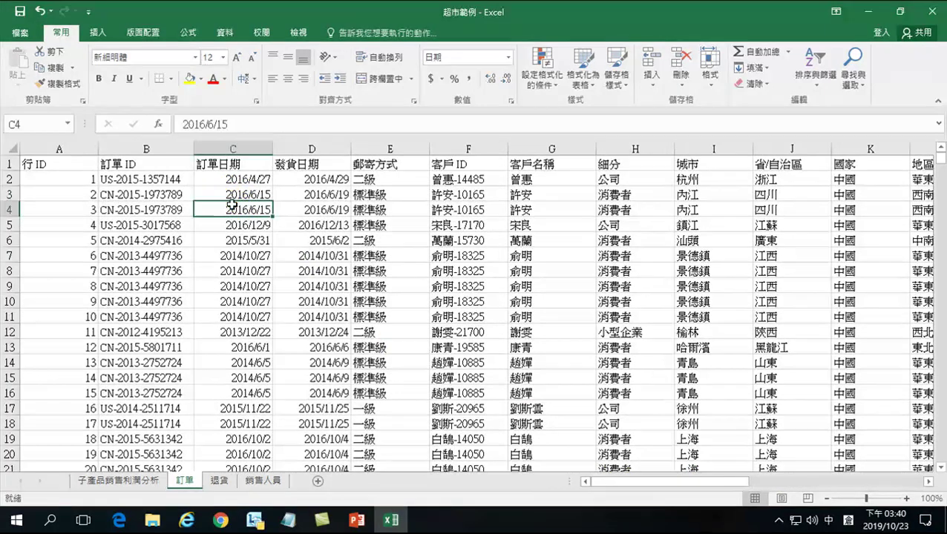
left_click(97, 32)
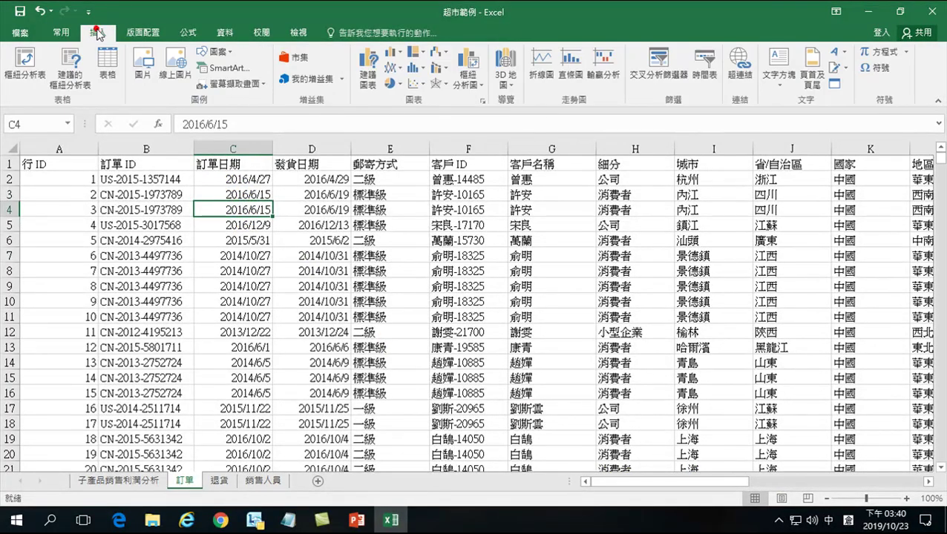
left_click(21, 62)
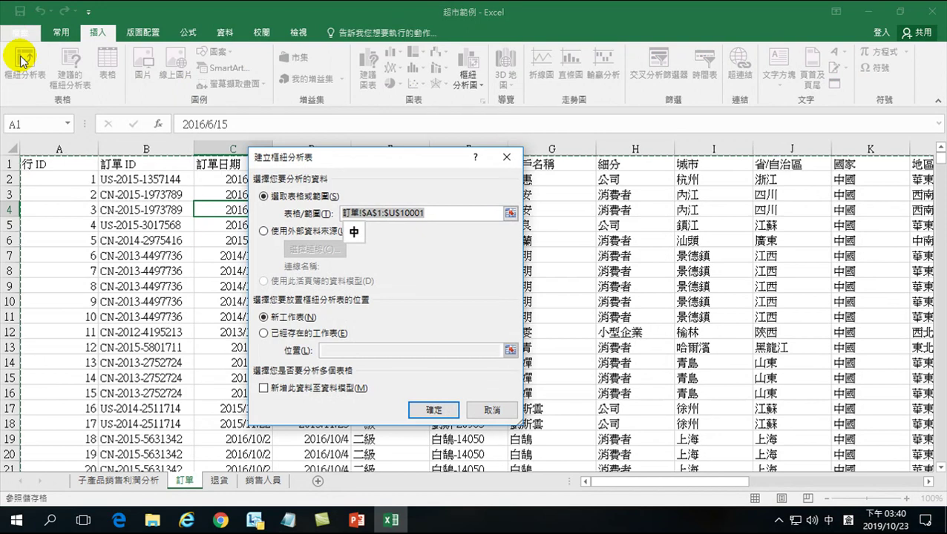
left_click(429, 409)
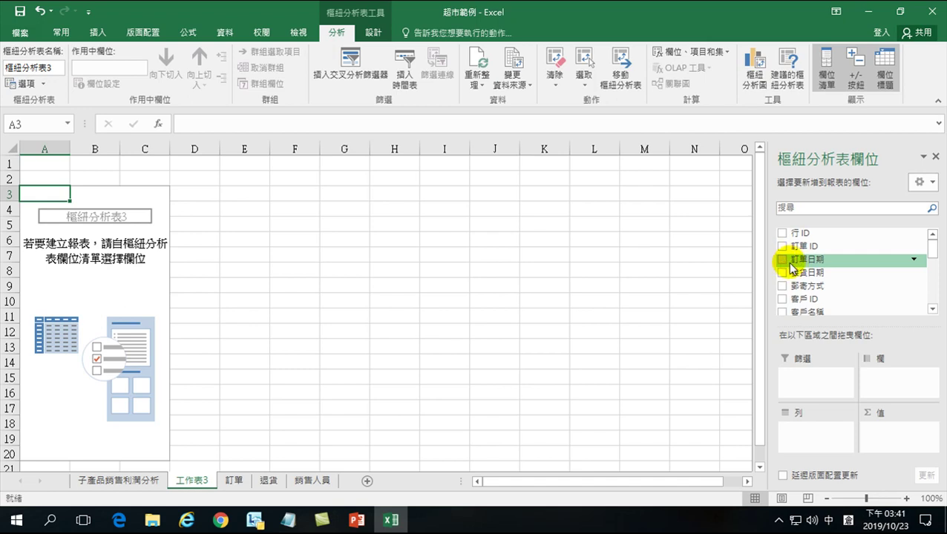
- Add 訂單日期 to the pivot table's rows and 利潤 to its values as a sum
left_click(783, 261)
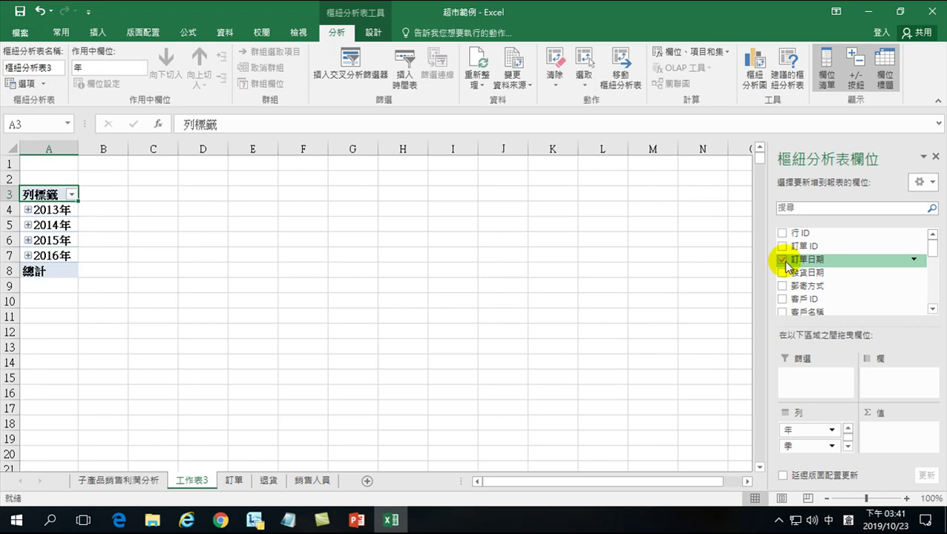
left_click_drag(932, 246, 932, 285)
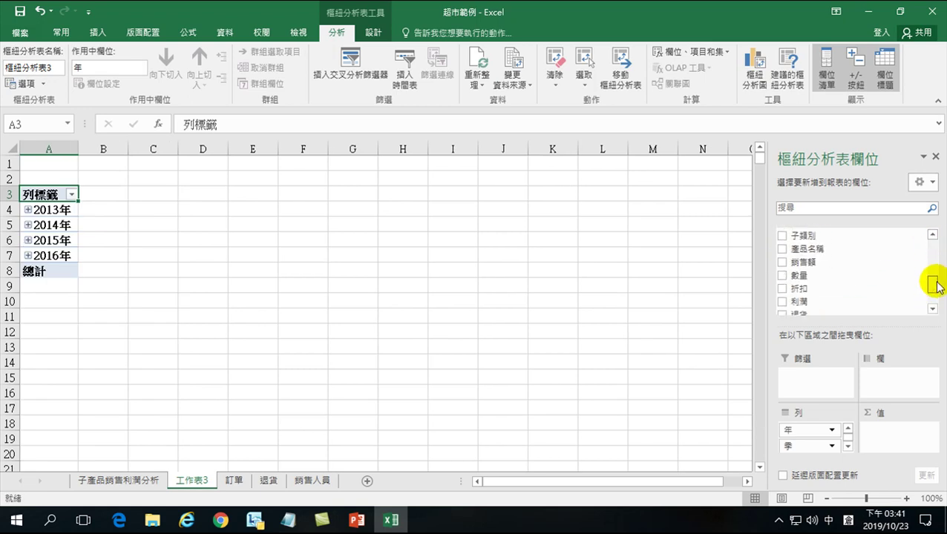
left_click(784, 302)
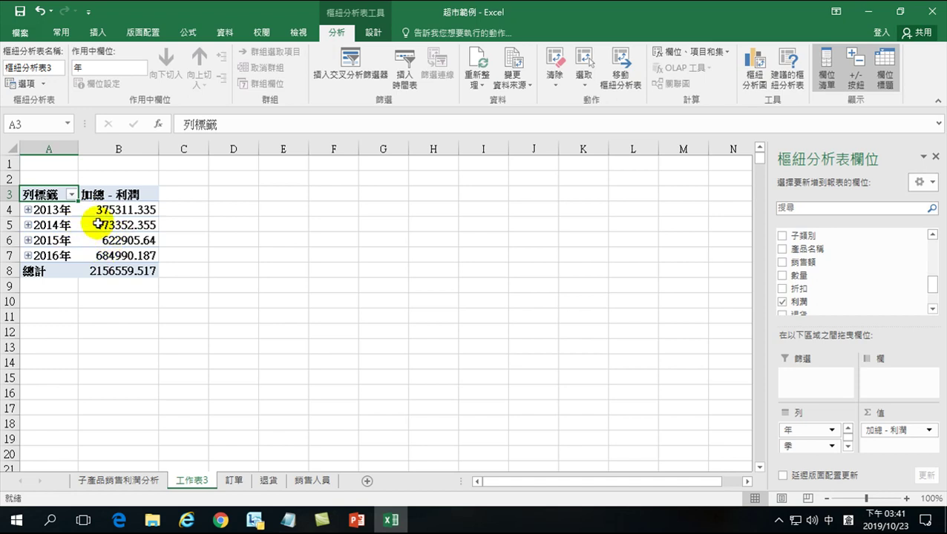
- Format the 利潤 totals in B4:B8 with thousands separators and no decimal places
left_click_drag(104, 209, 120, 271)
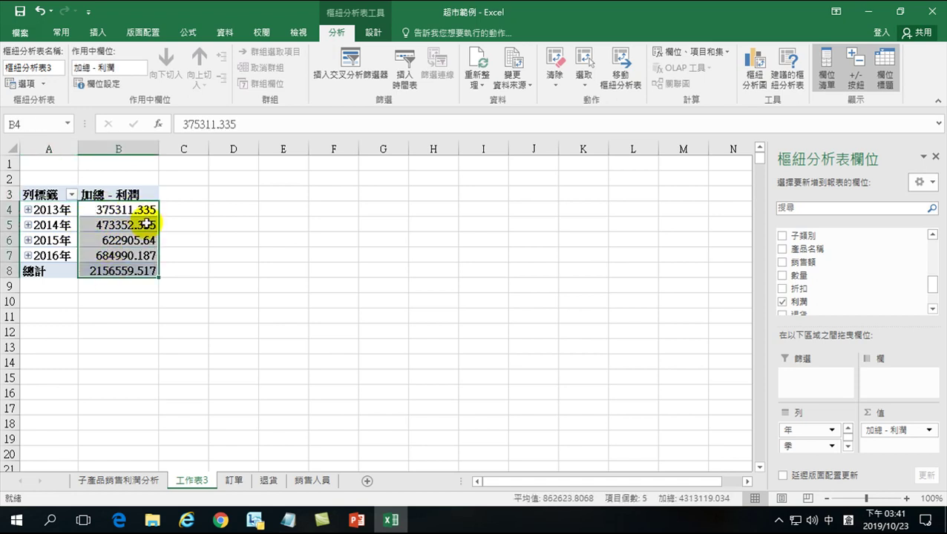
left_click(62, 32)
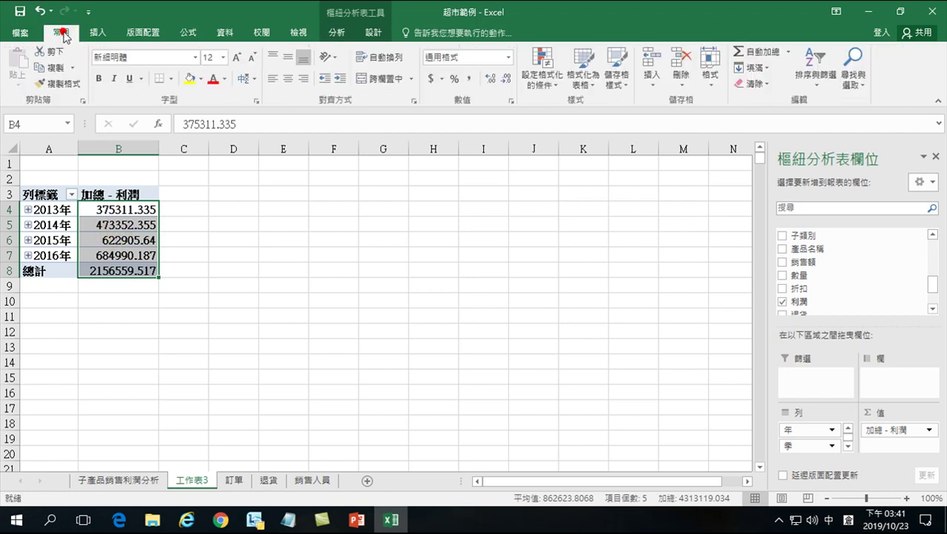
left_click(469, 78)
left_click(504, 82)
left_click(505, 81)
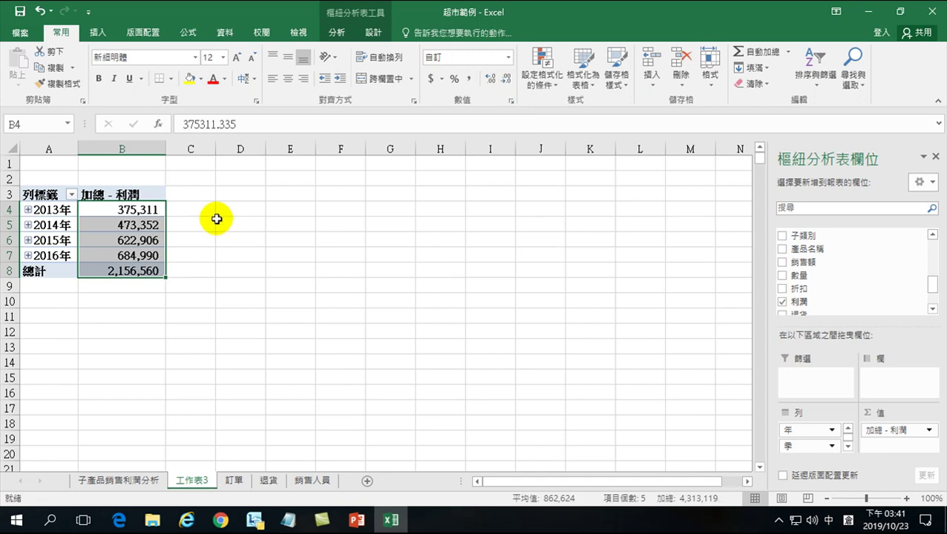
- Insert a clustered column (群組直條圖) pivot chart of the yearly 利潤 and place it beside the pivot table
left_click(136, 227)
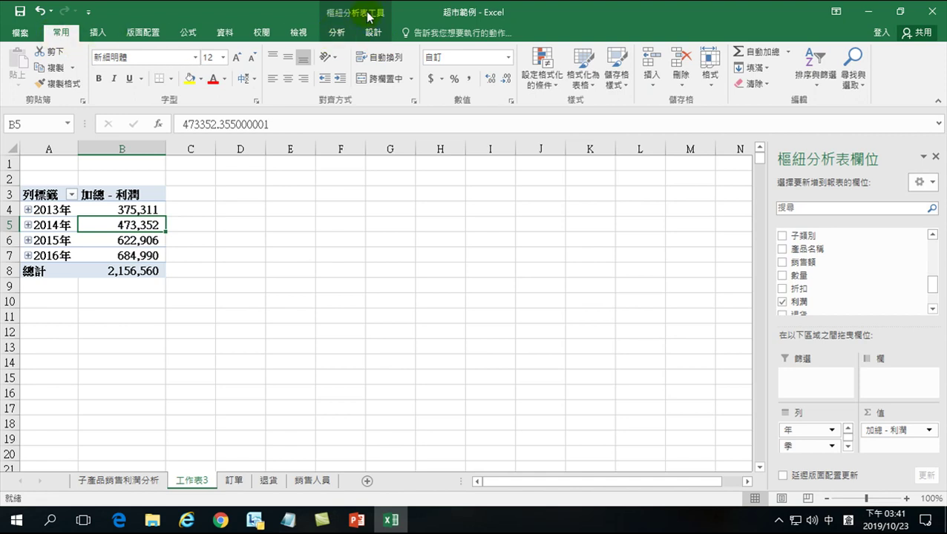
left_click(334, 33)
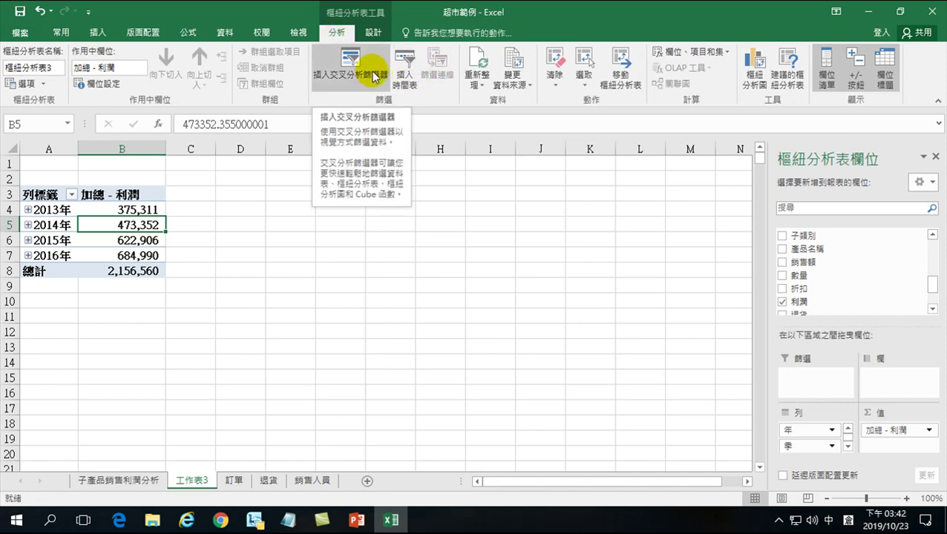
left_click(755, 64)
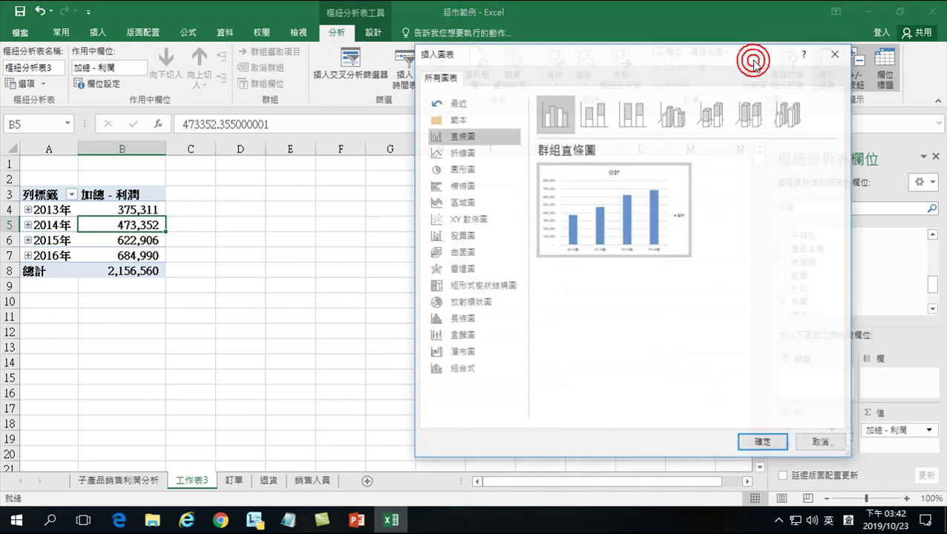
left_click(762, 443)
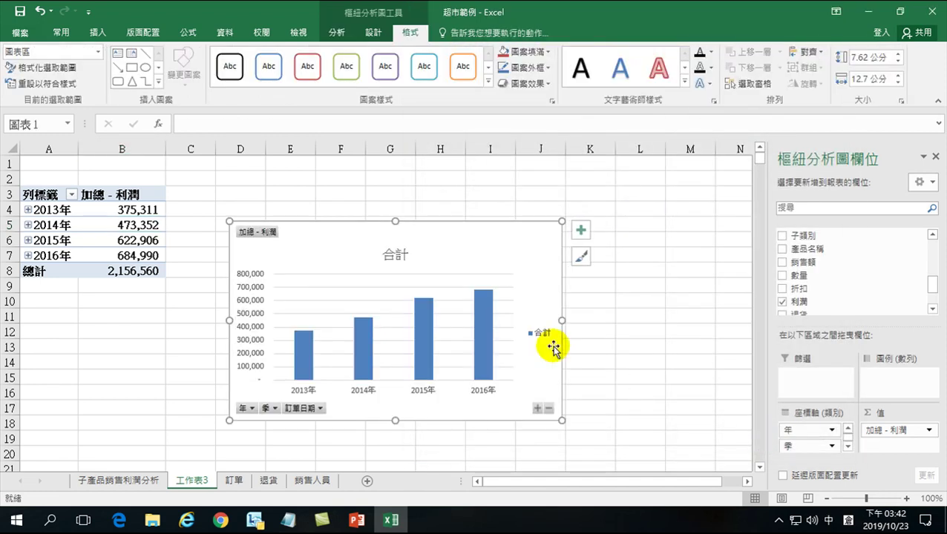
left_click_drag(382, 235, 365, 192)
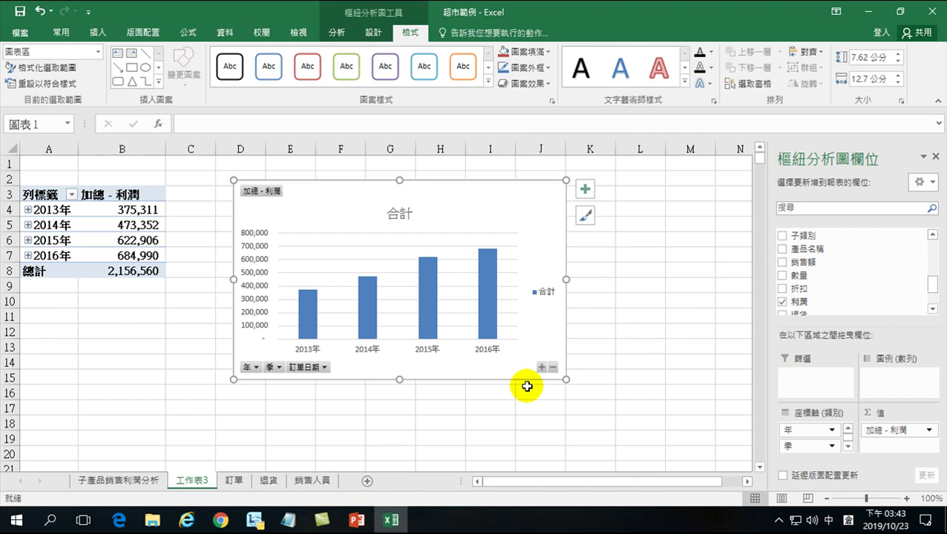
- Add data labels to the yearly 利潤 columns in the pivot chart
right_click(489, 277)
right_click(490, 280)
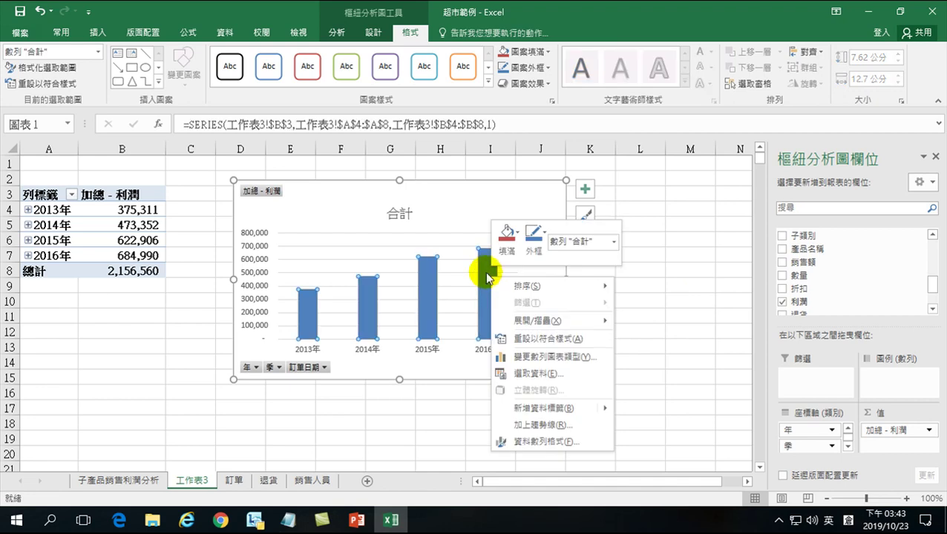
mouse_move(529, 416)
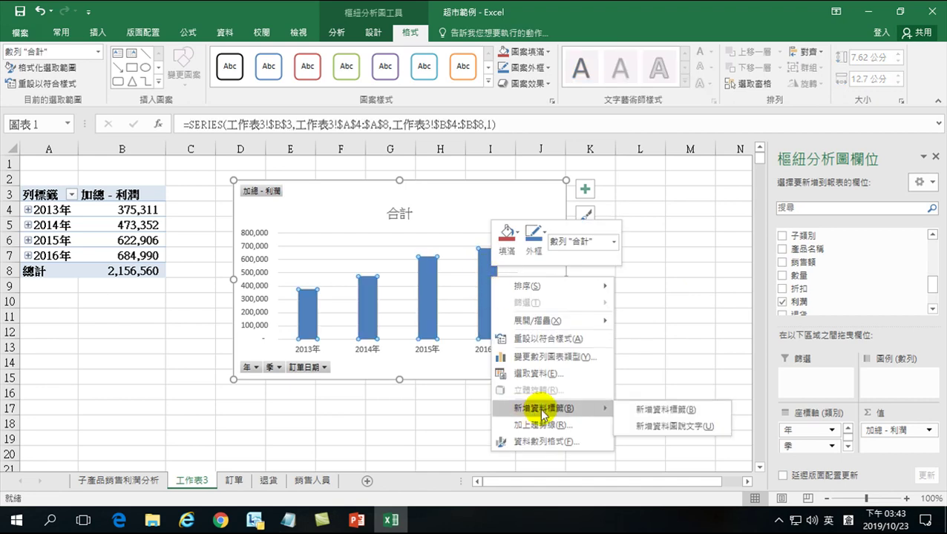
left_click(650, 412)
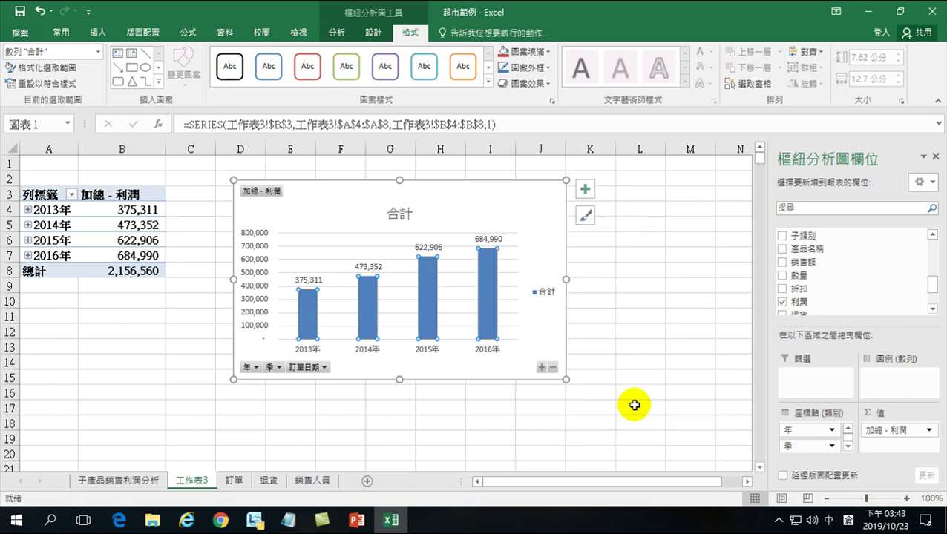
- Enlarge the pivot chart to about 9.88 cm high by 16.34 cm wide
mouse_move(484, 282)
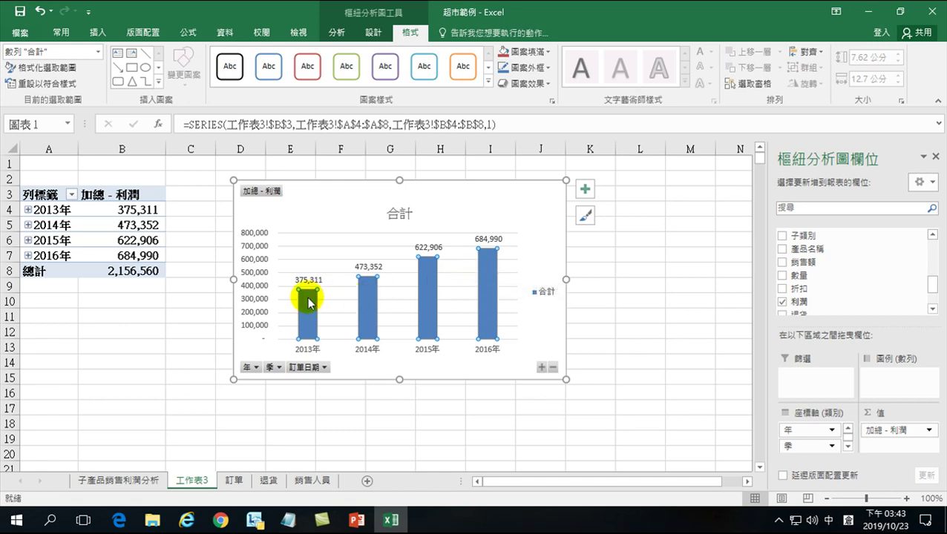
mouse_move(304, 303)
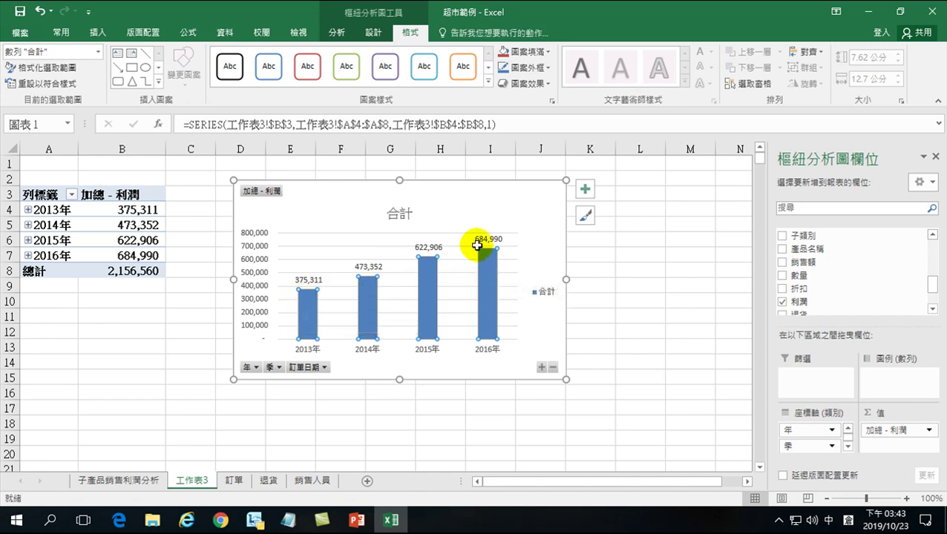
mouse_move(428, 280)
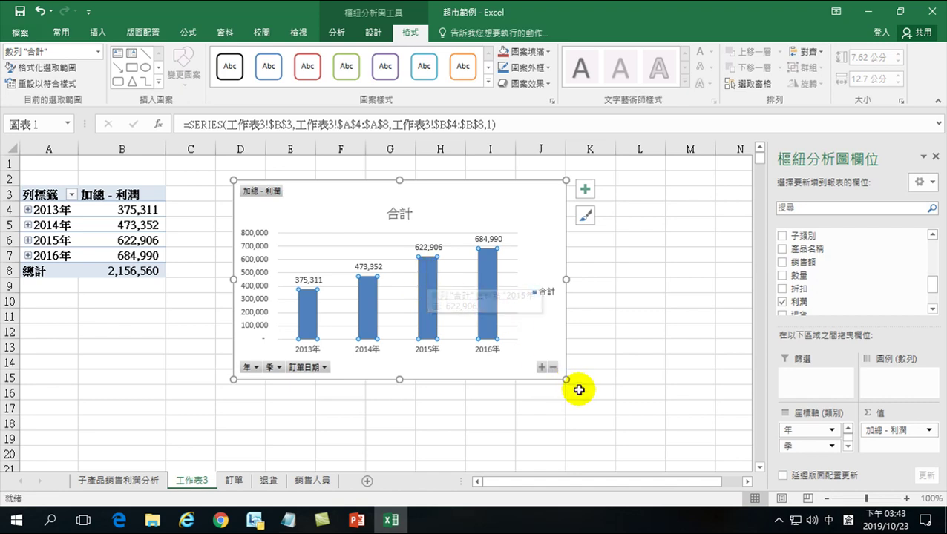
left_click_drag(567, 381, 661, 438)
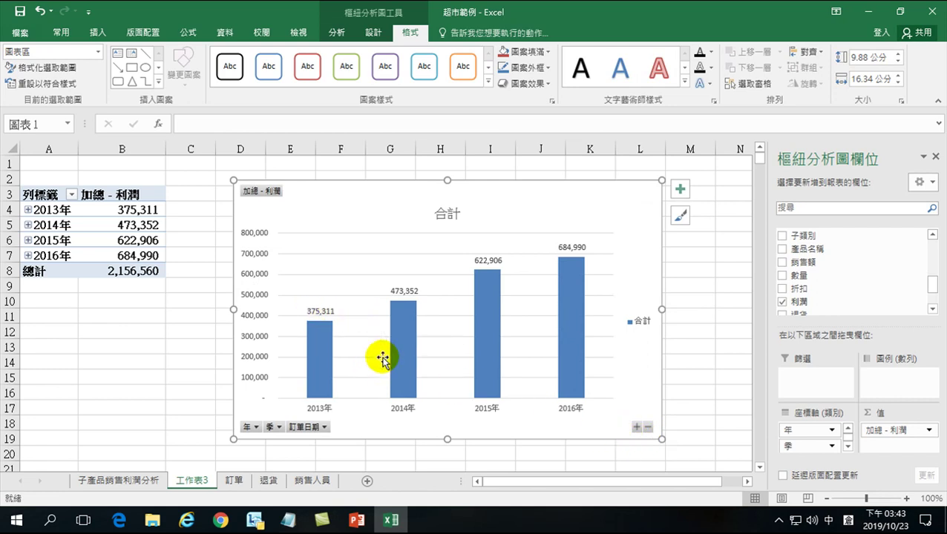
- Add a linear trendline to the yearly 利潤 columns
mouse_move(408, 316)
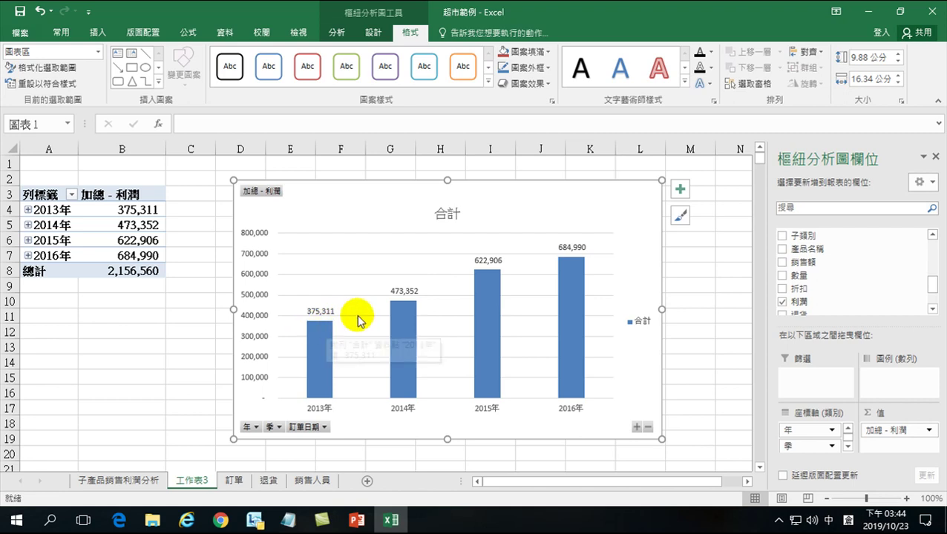
right_click(319, 337)
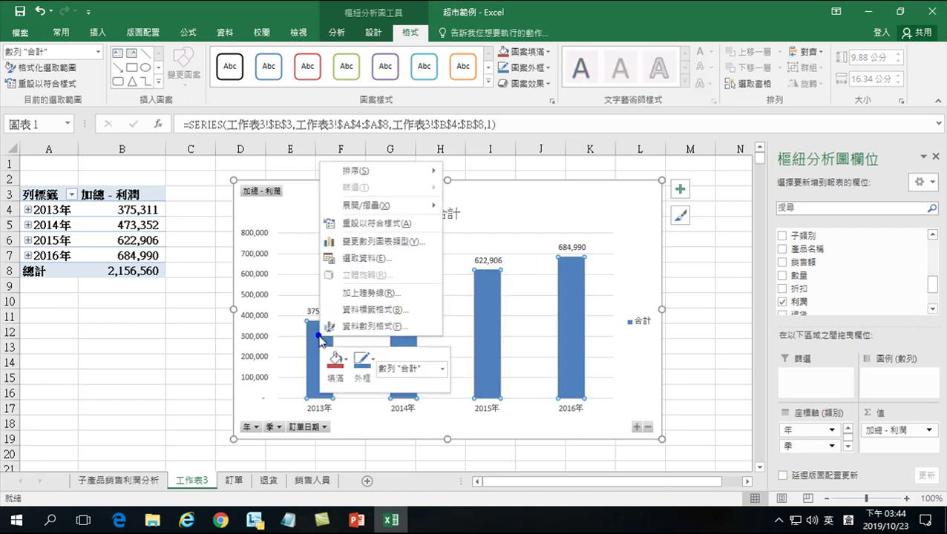
right_click(487, 313)
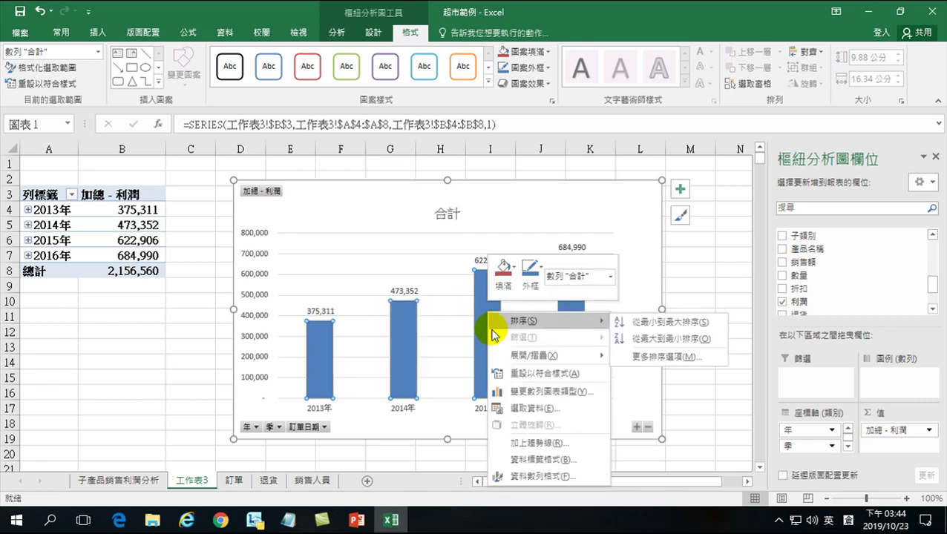
left_click(522, 446)
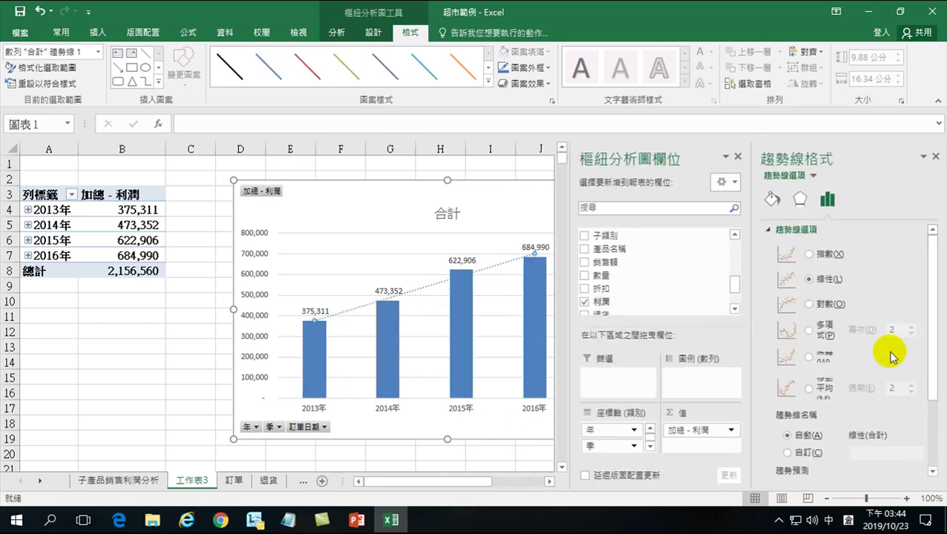
- Display the trendline's equation and R-squared value on the chart, and close the trendline format settings
left_click_drag(930, 264, 928, 374)
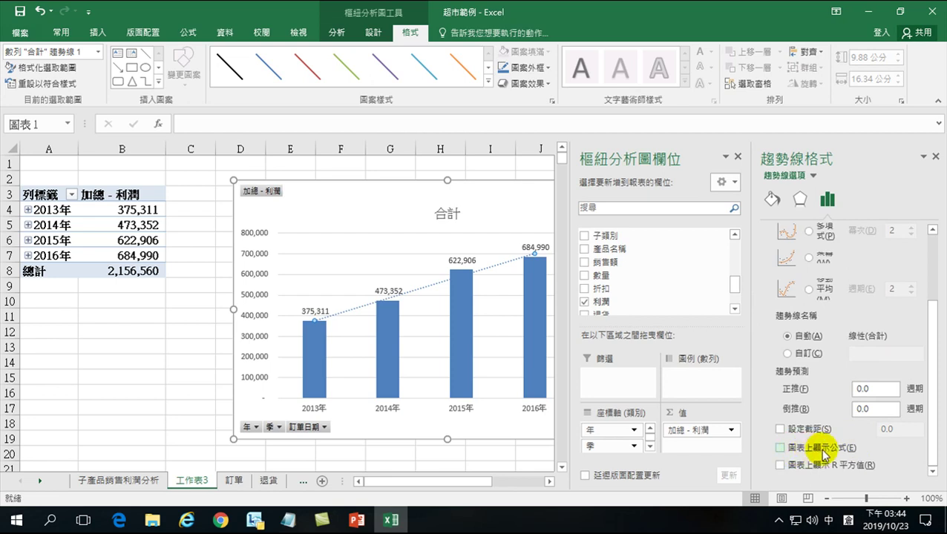
left_click(780, 448)
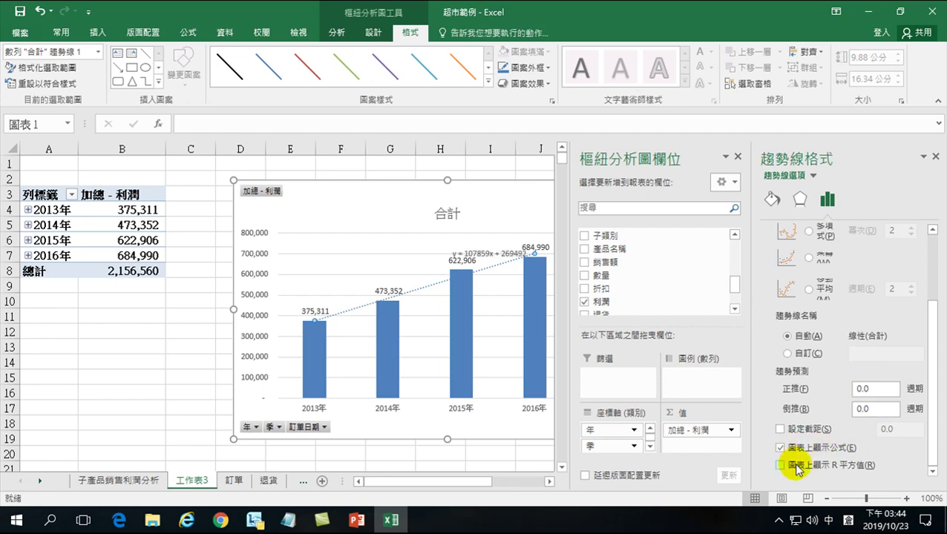
left_click(780, 465)
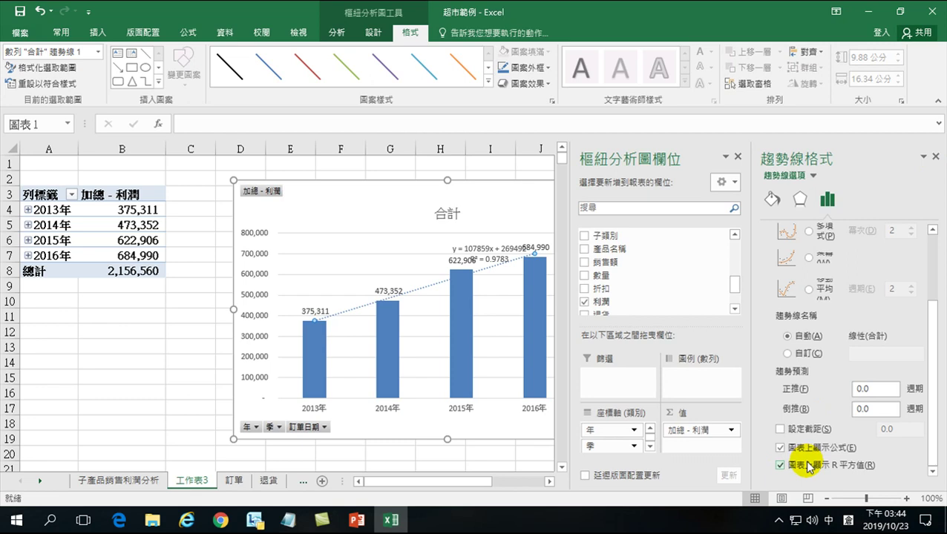
left_click(935, 156)
- Move the trendline equation label off the columns into the chart's upper-right corner
left_click(516, 259)
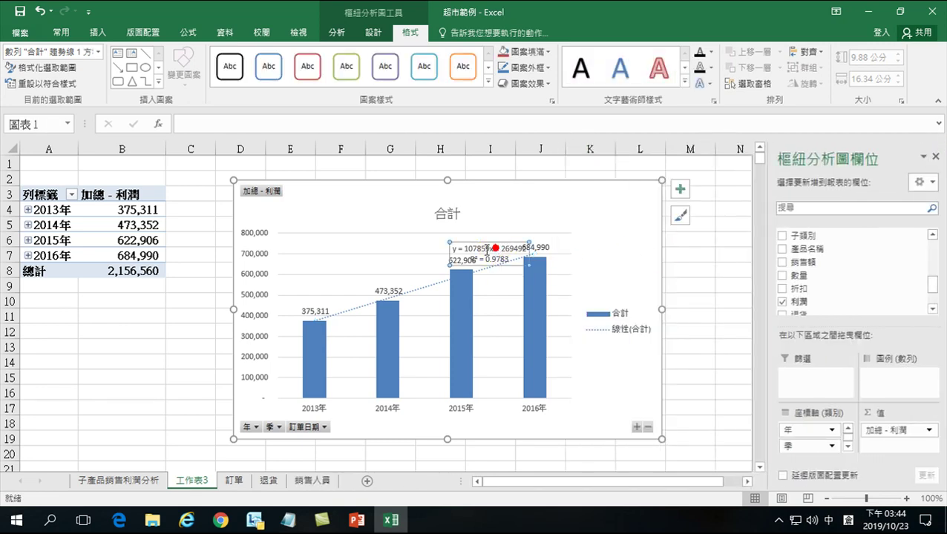
left_click_drag(521, 225, 606, 188)
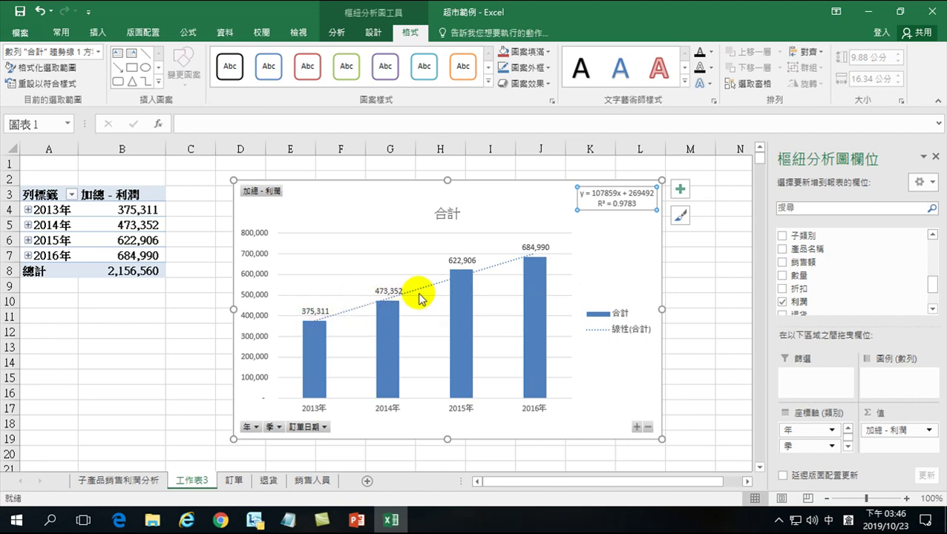
mouse_move(533, 273)
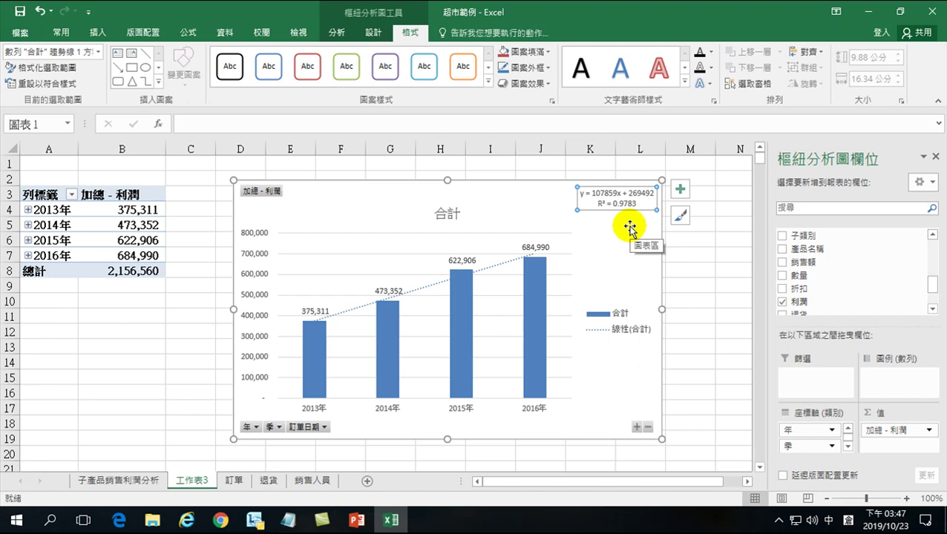
- Calculate the fifth-year profit forecast in cell N5 with the trendline formula +107859*5+269492
left_click(716, 223)
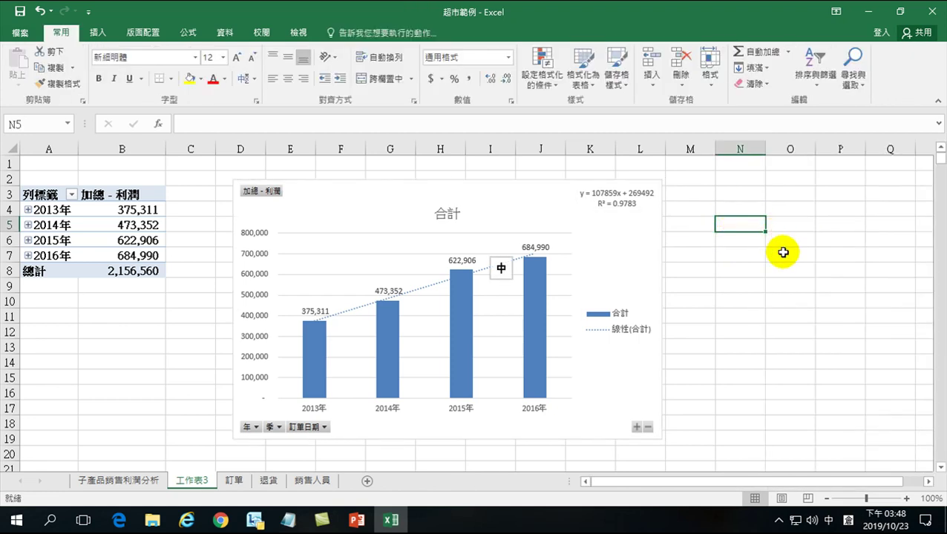
type("+1")
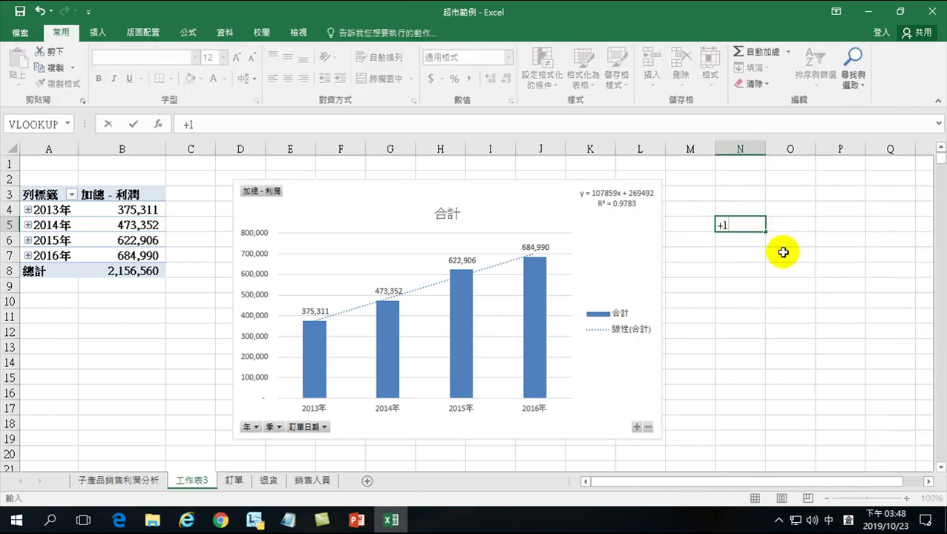
type("07859*")
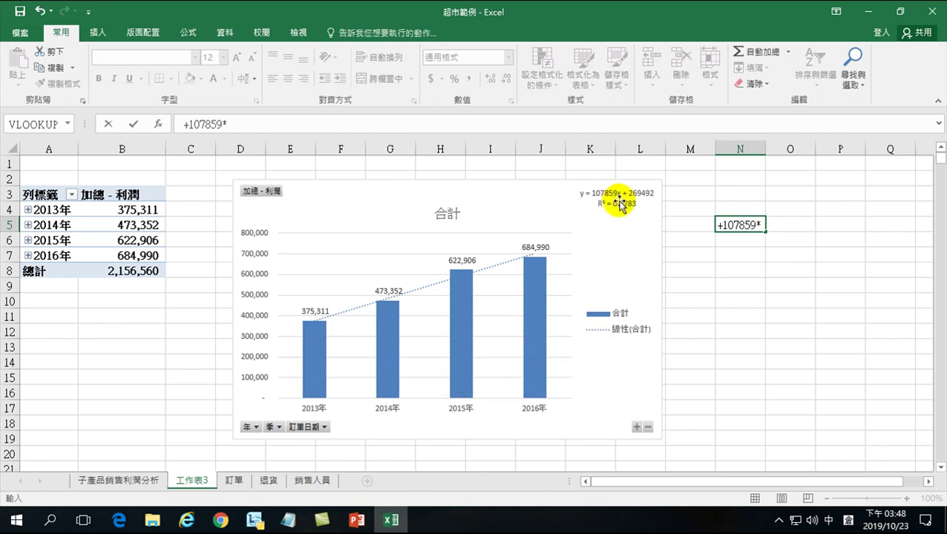
type("5+2")
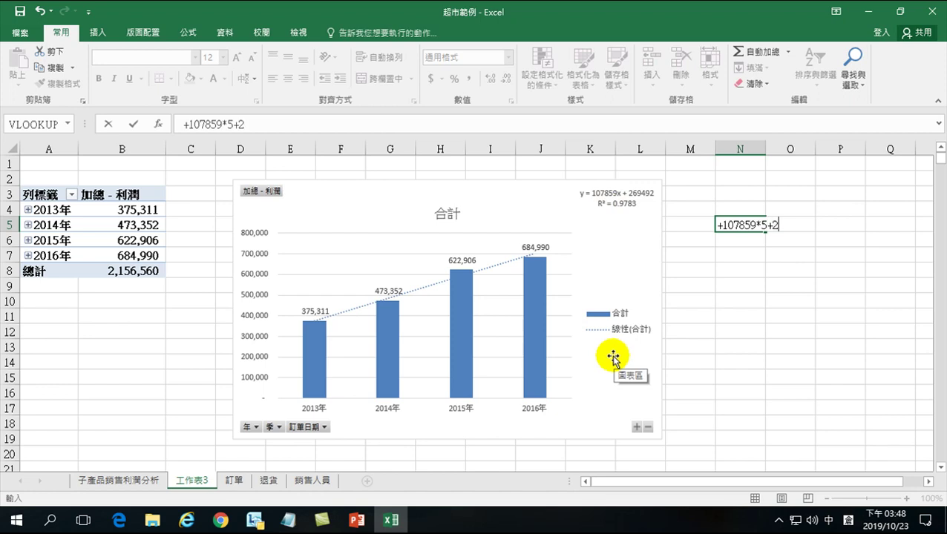
type("69492")
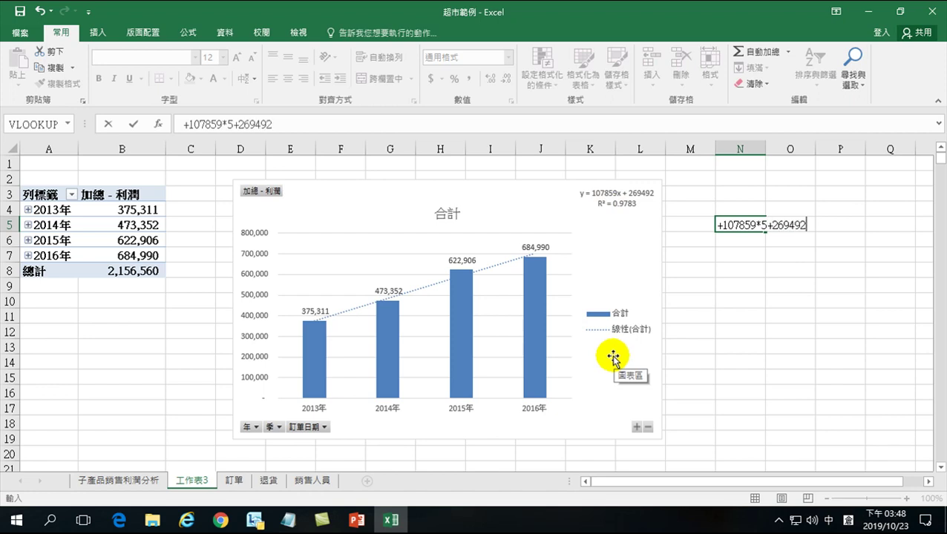
key("Return")
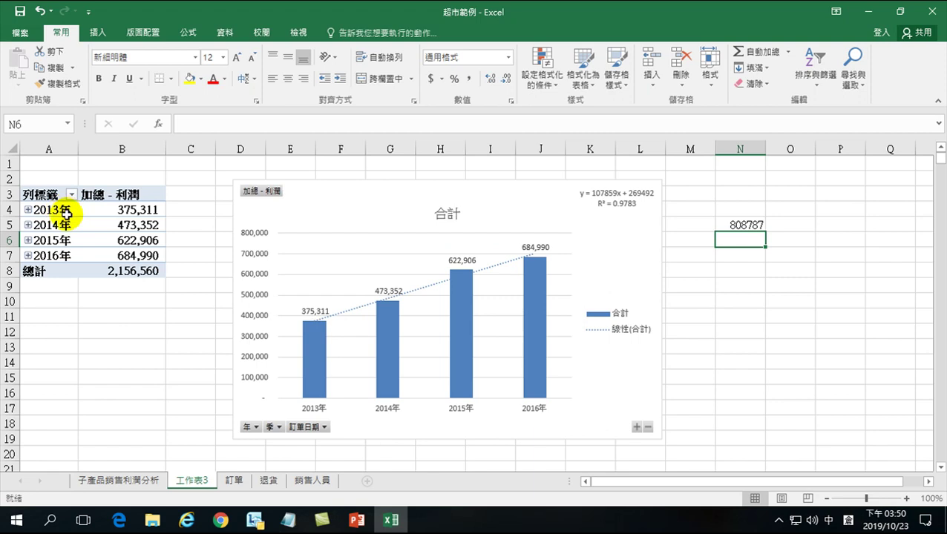
- Expand 2013年, 2014年, 2015年 and 2016年 in the pivot table to show 利潤 by quarter
left_click(27, 211)
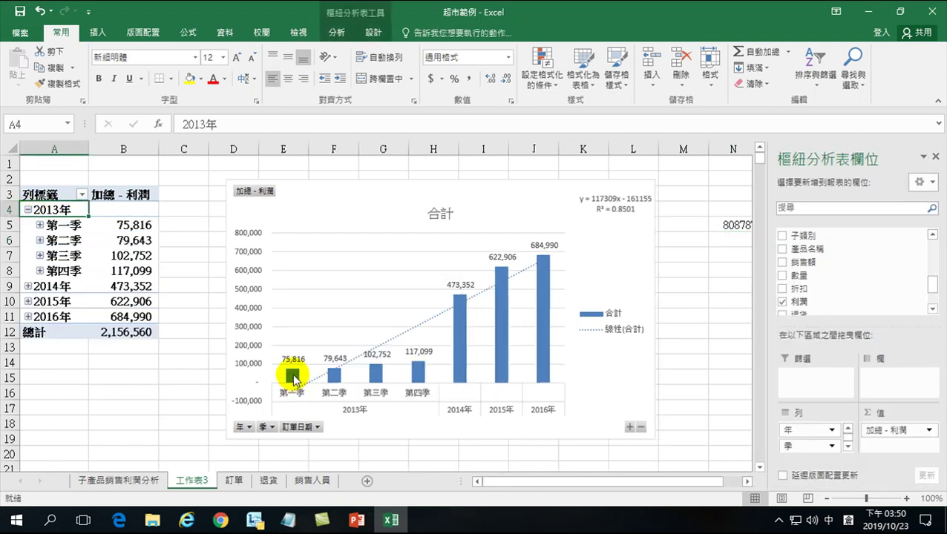
mouse_move(296, 380)
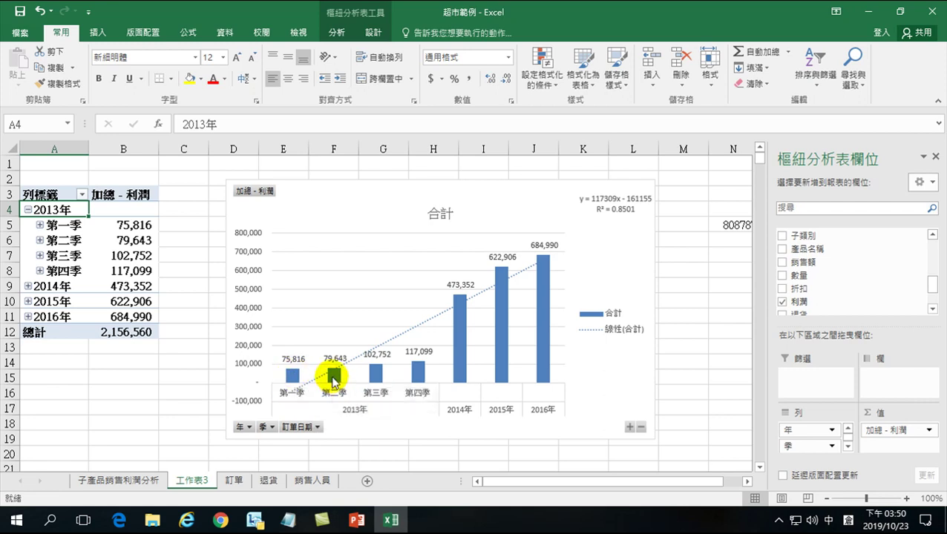
mouse_move(376, 379)
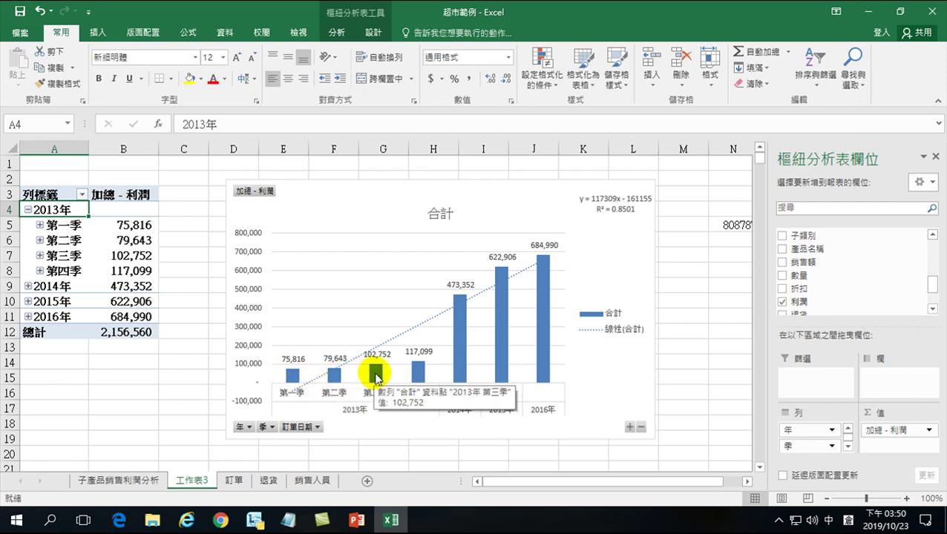
mouse_move(420, 375)
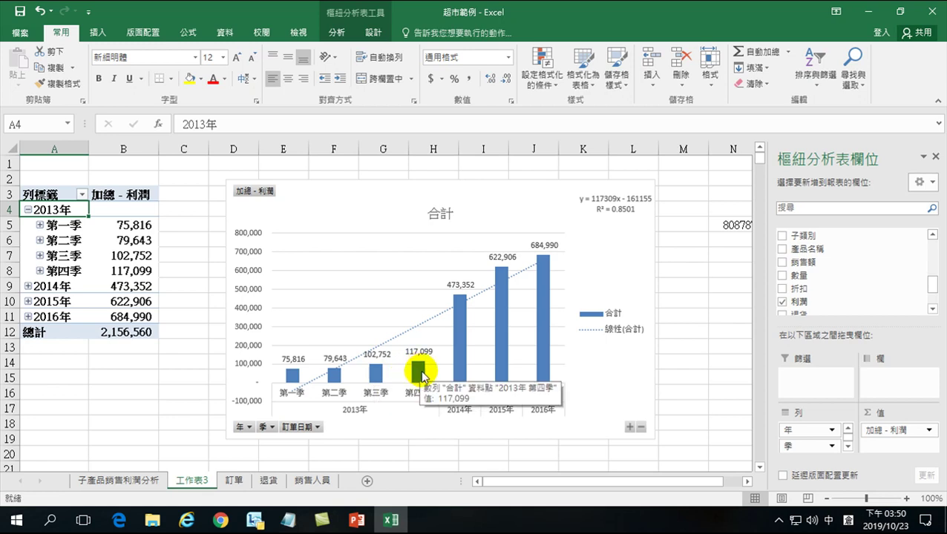
left_click(28, 286)
left_click(28, 363)
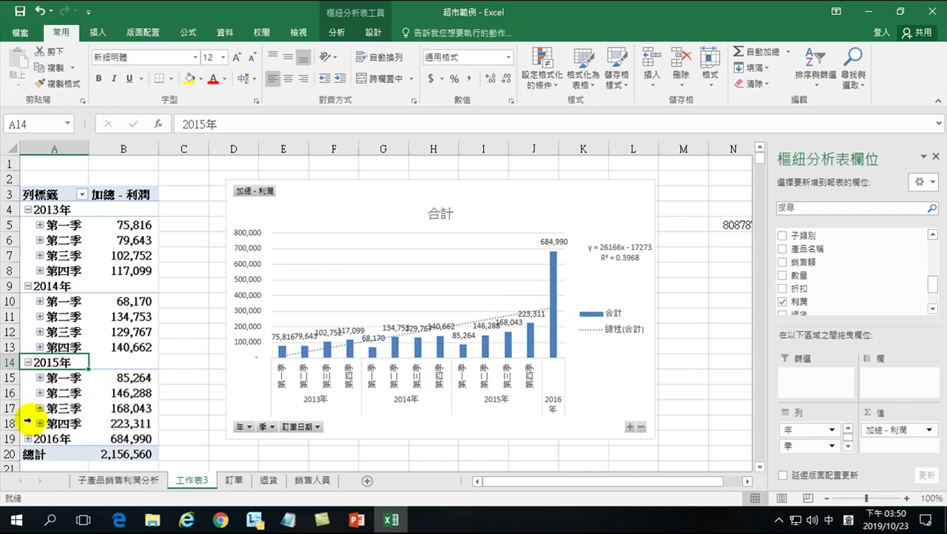
left_click(28, 439)
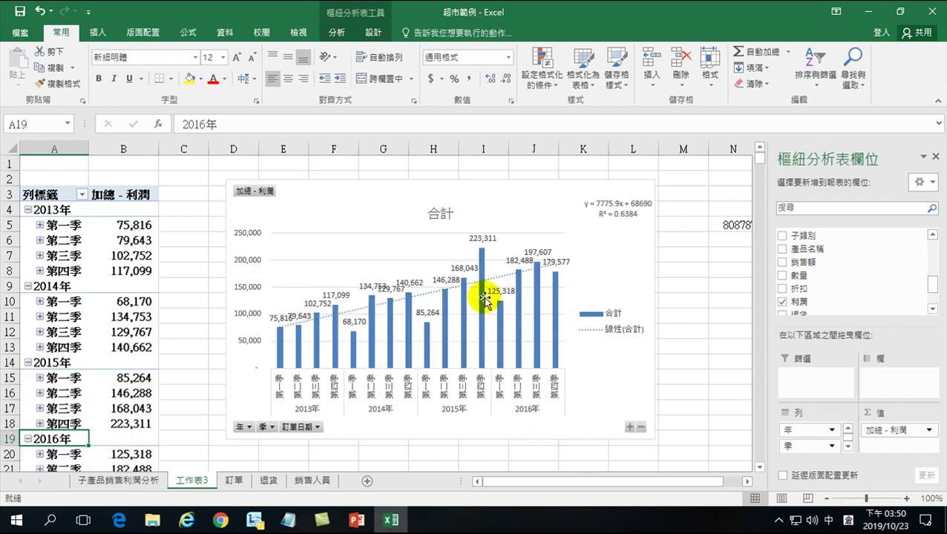
- Examine the quarterly columns against the trendline, and expand 第一季 through 第四季 to show 利潤 by month
mouse_move(502, 325)
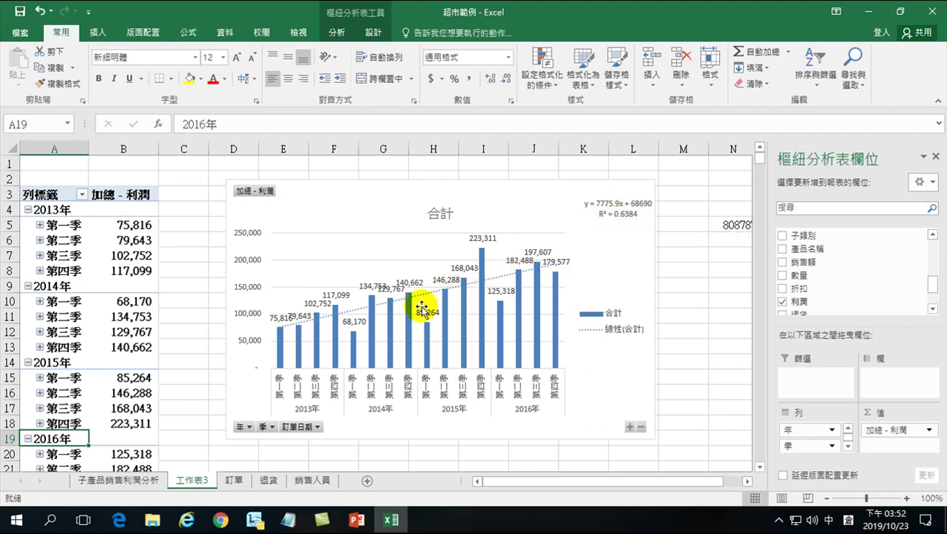
mouse_move(339, 308)
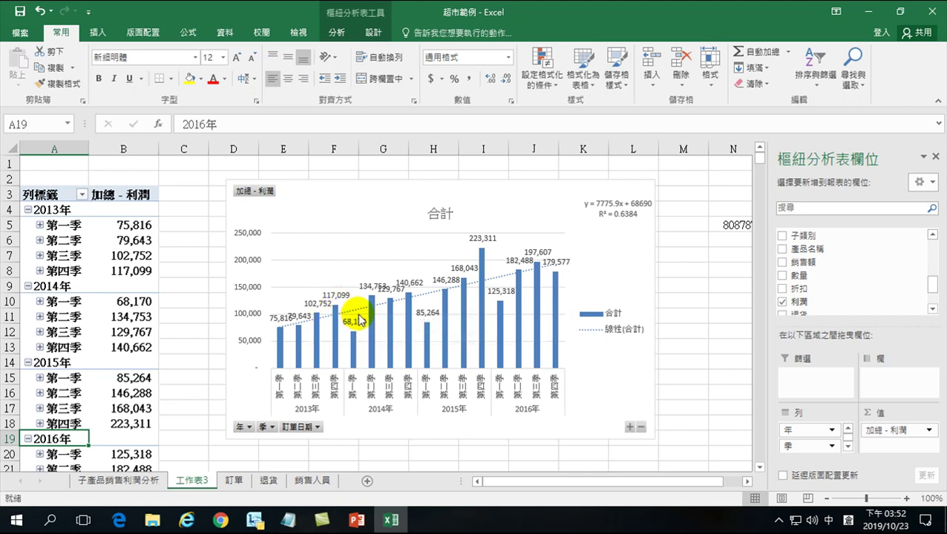
mouse_move(357, 349)
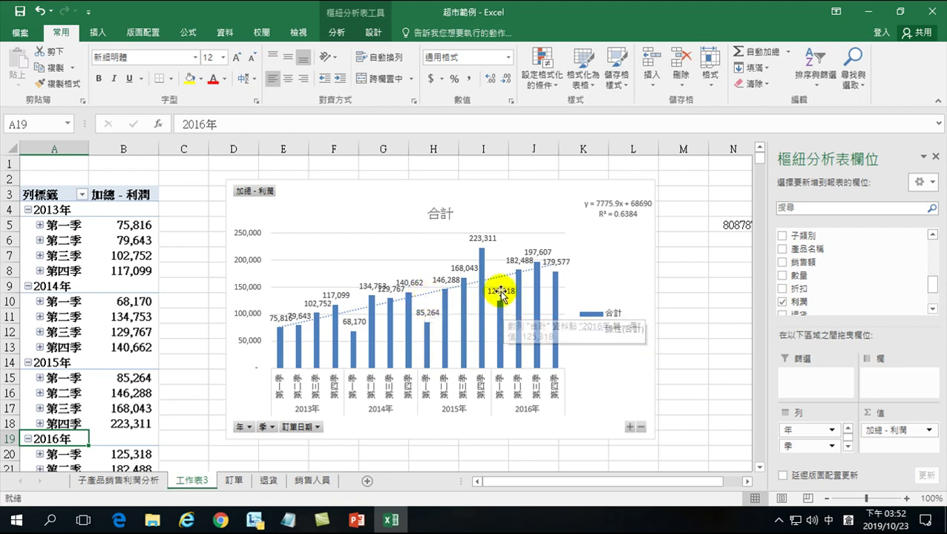
mouse_move(505, 306)
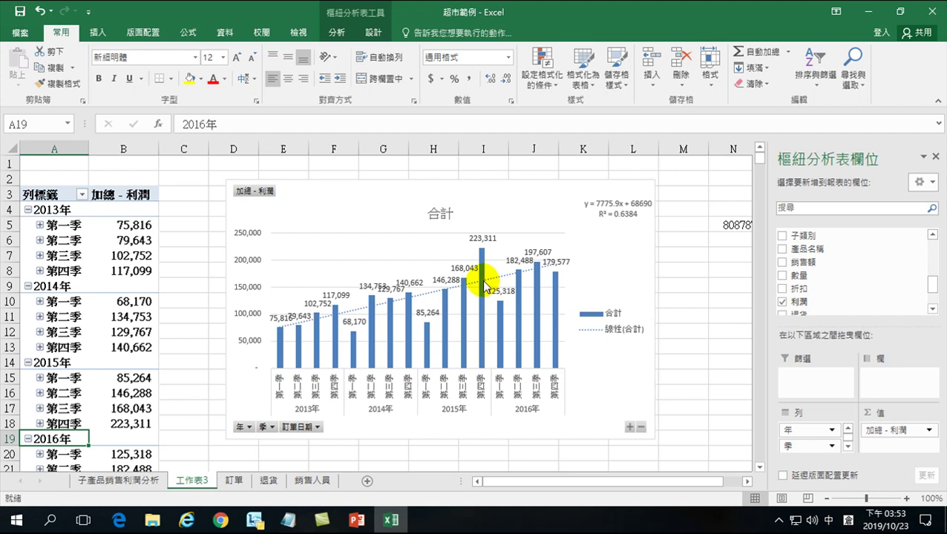
mouse_move(483, 254)
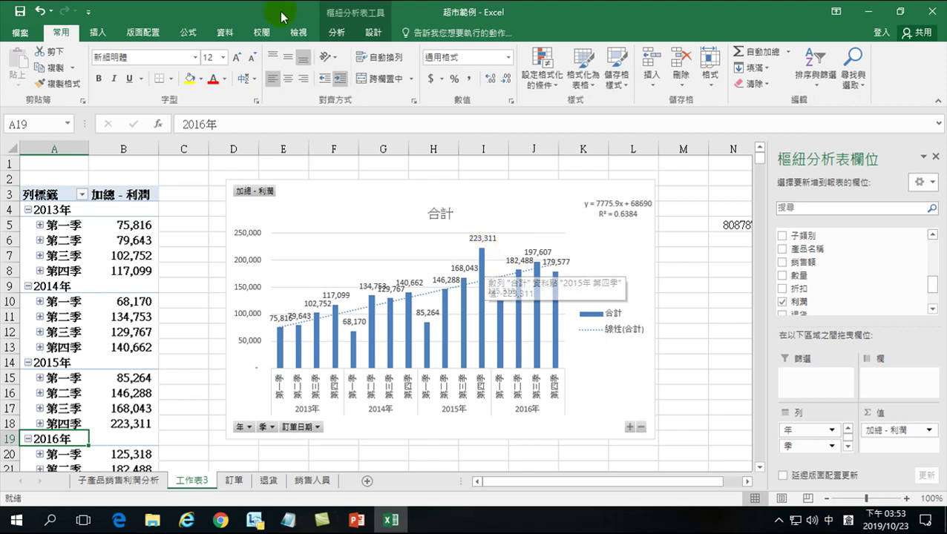
left_click(40, 226)
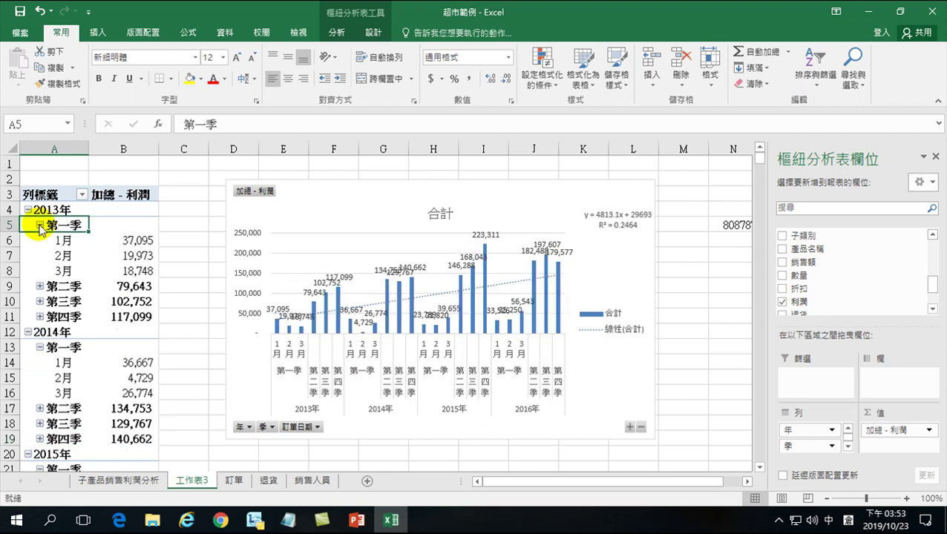
left_click(40, 287)
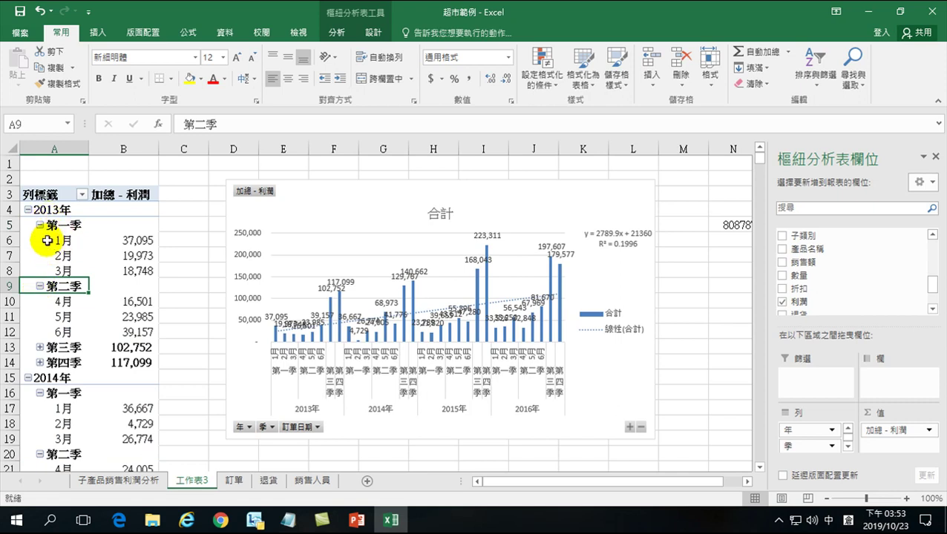
scroll(46, 285, "down", 2)
scroll(59, 231, "up", 1)
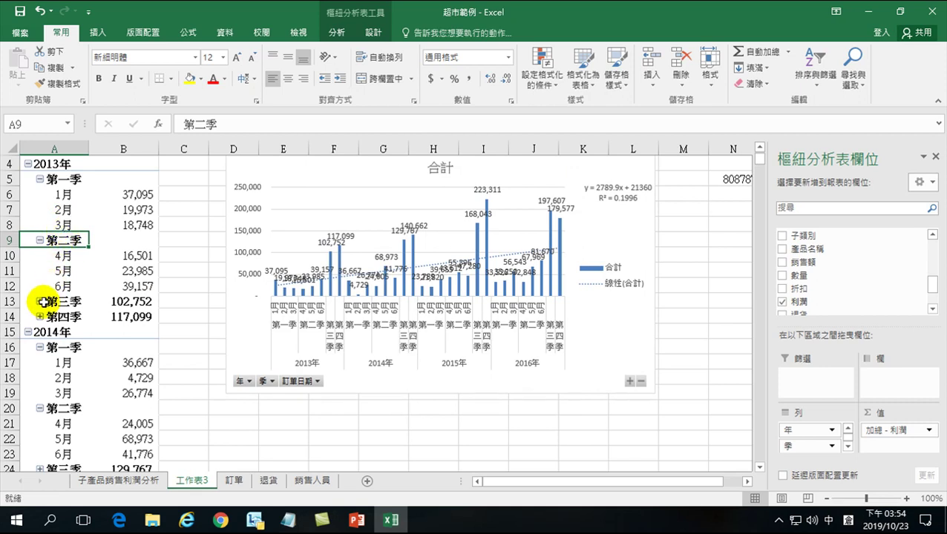
left_click(40, 301)
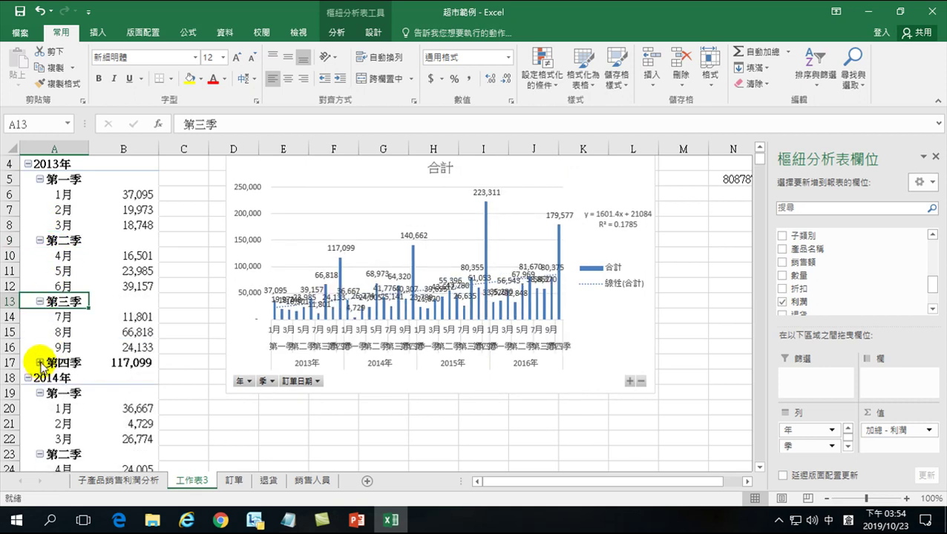
left_click(40, 362)
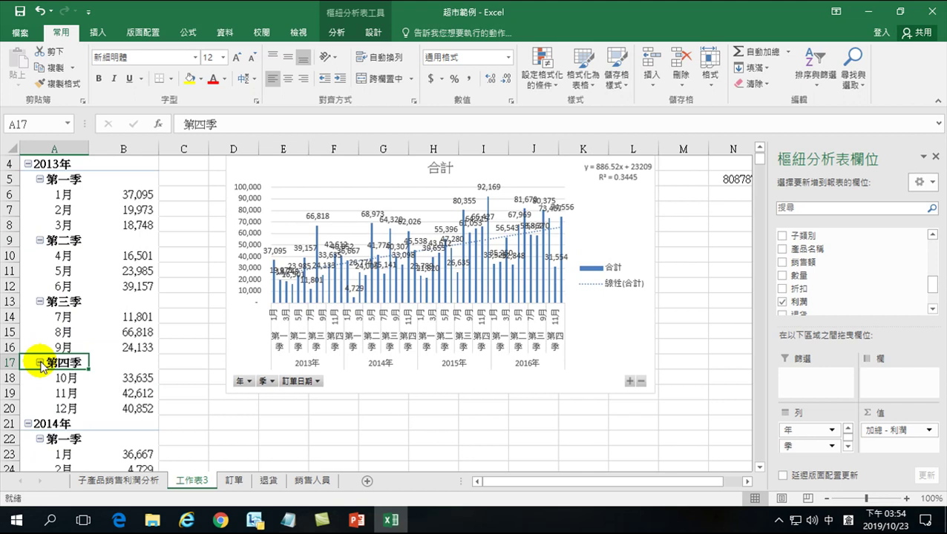
scroll(45, 363, "down", 4)
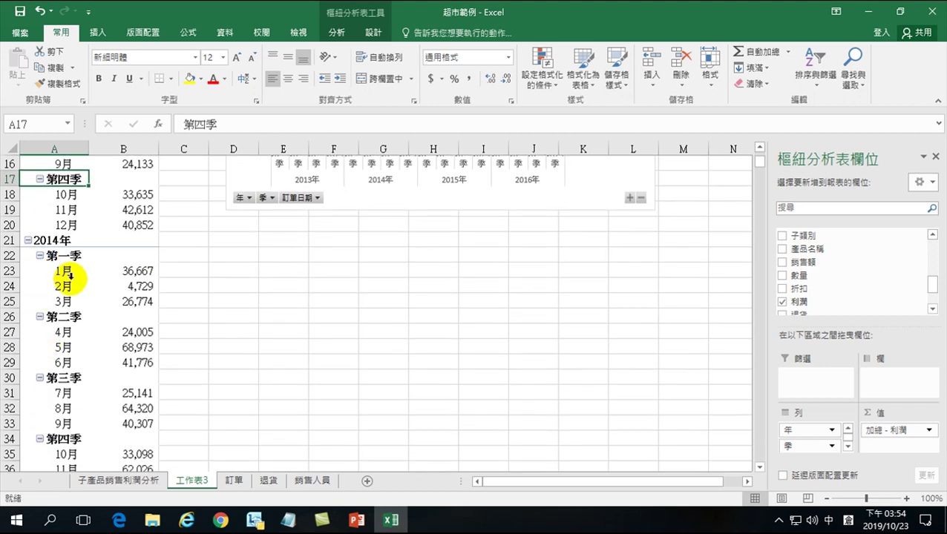
scroll(65, 276, "up", 5)
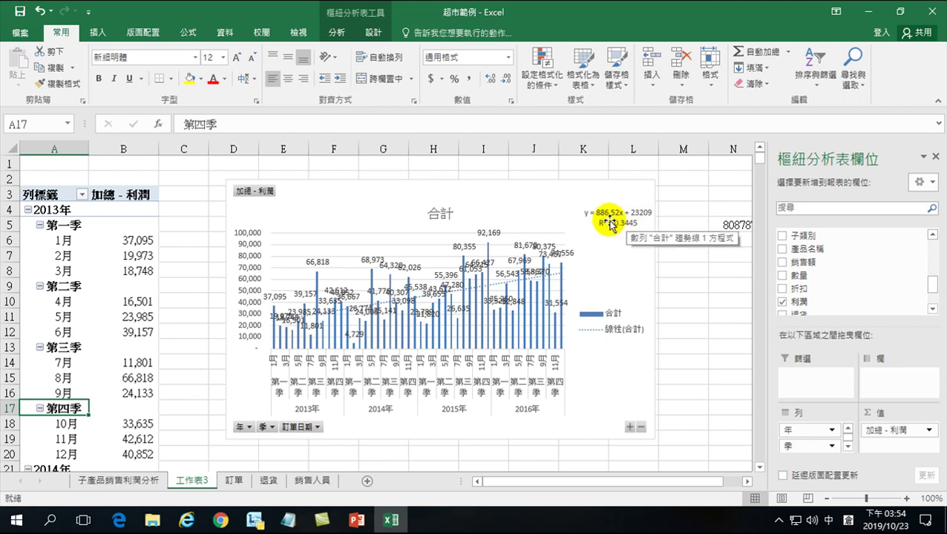
- Calculate the 49th-month profit forecast in cell N6 with the trendline formula +886*49+23209
left_click(731, 240)
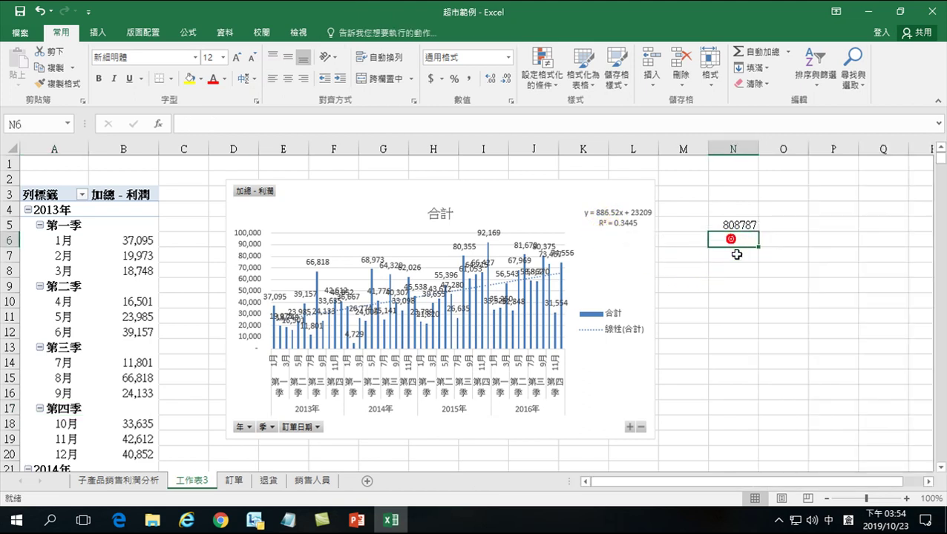
type("+")
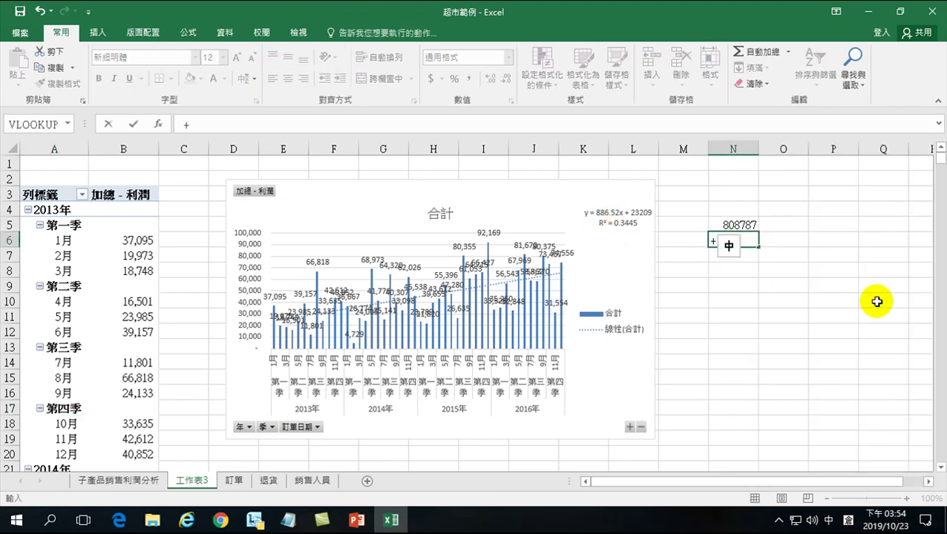
type("886*")
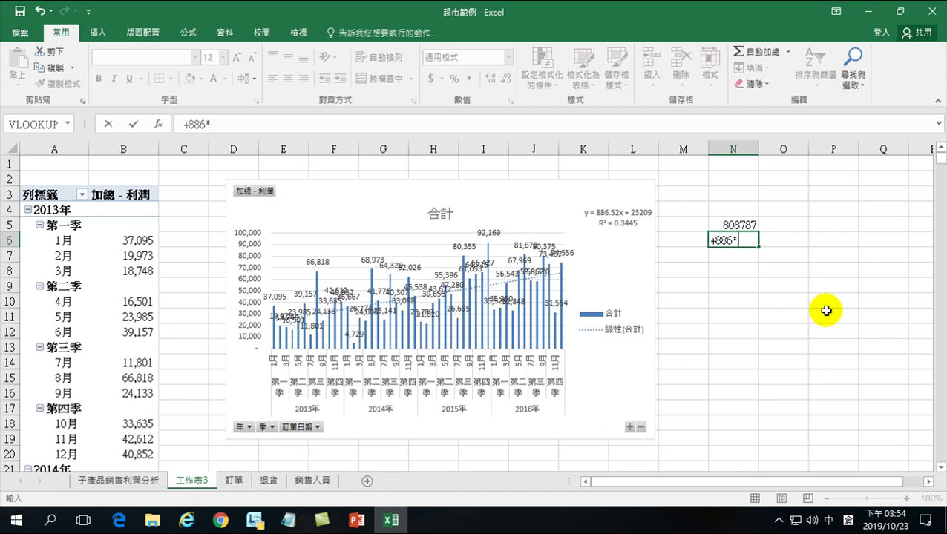
type("49+23209")
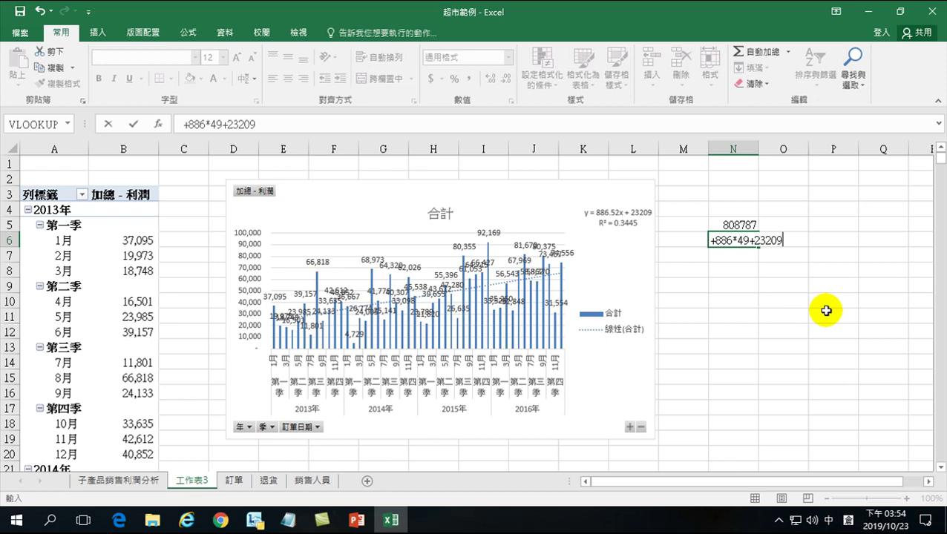
key("Return")
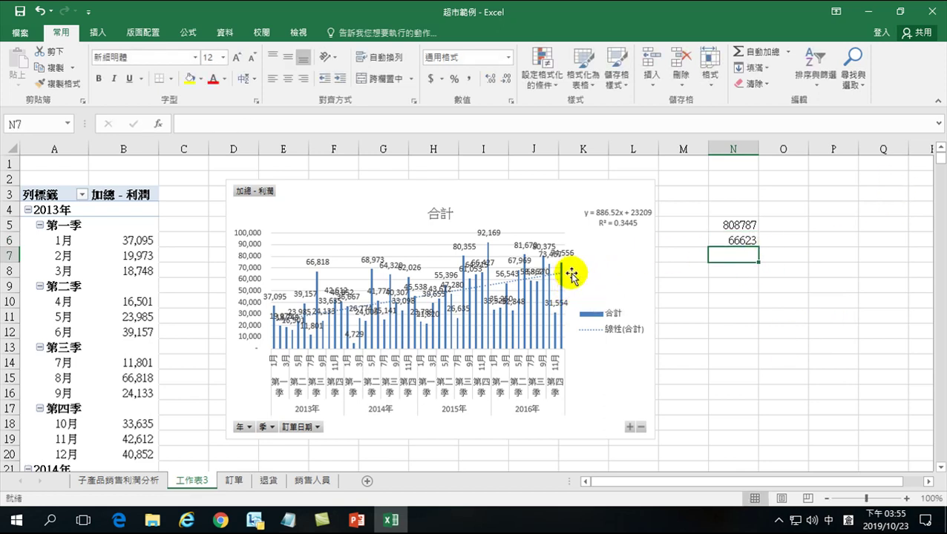
left_click(762, 240)
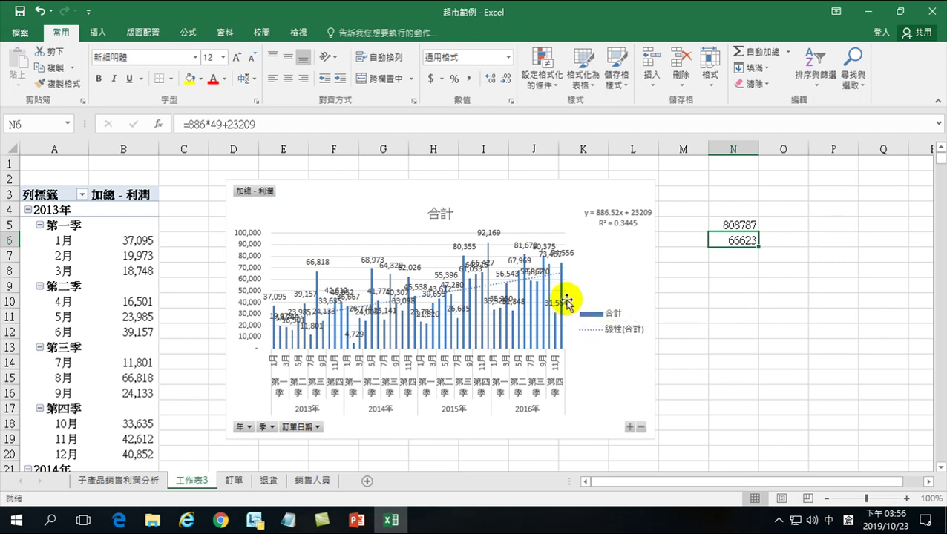
- Look at the order and shipping dates in the 訂單 source worksheet
left_click(406, 211)
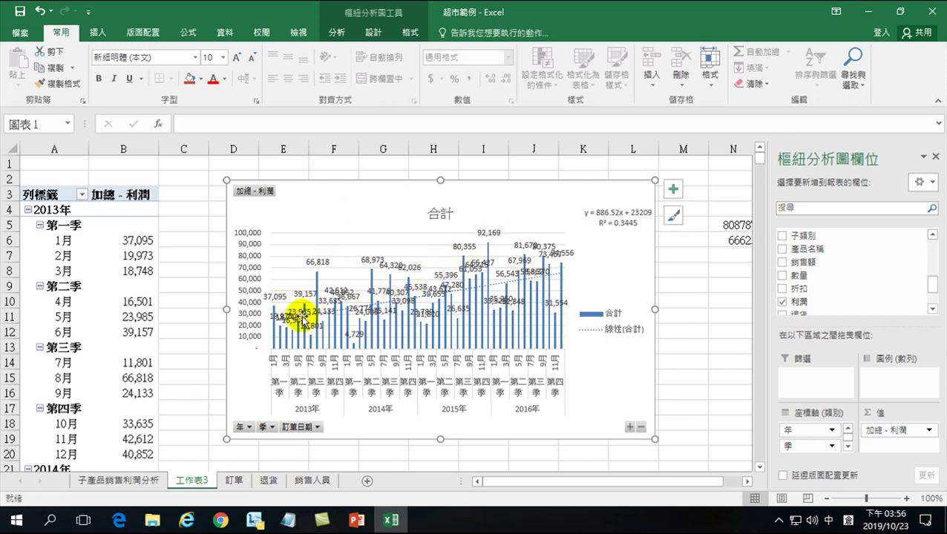
left_click(234, 481)
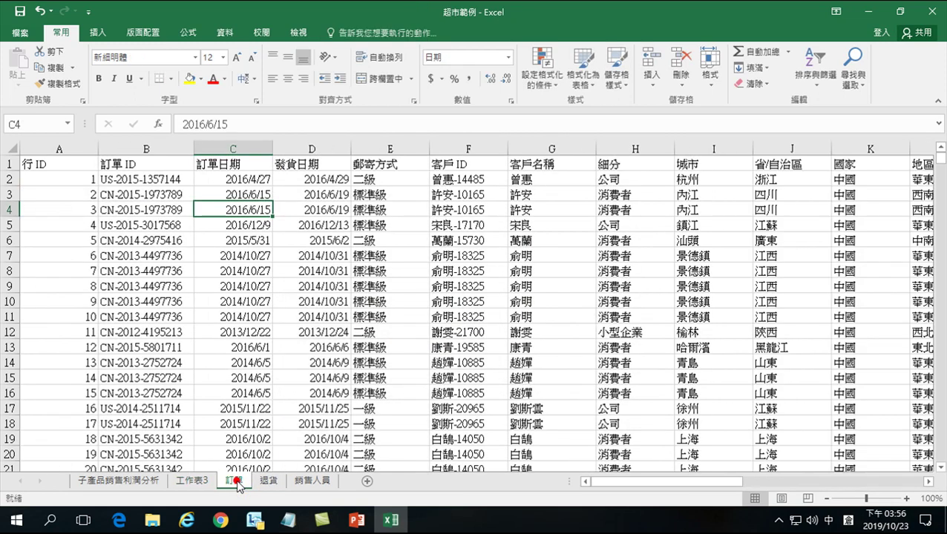
left_click(305, 239)
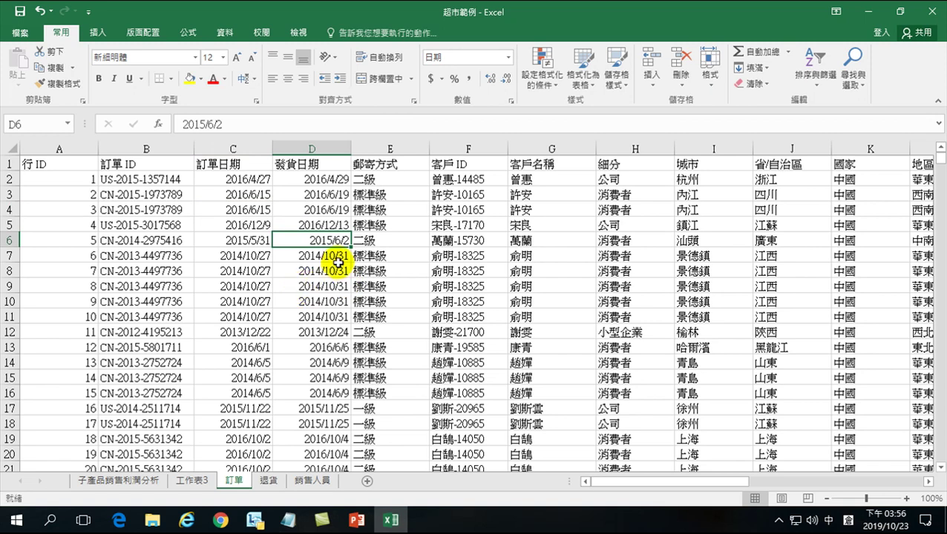
- Rename the monthly profit chart worksheet 工作表3 as 趨勢線預測
left_click(194, 481)
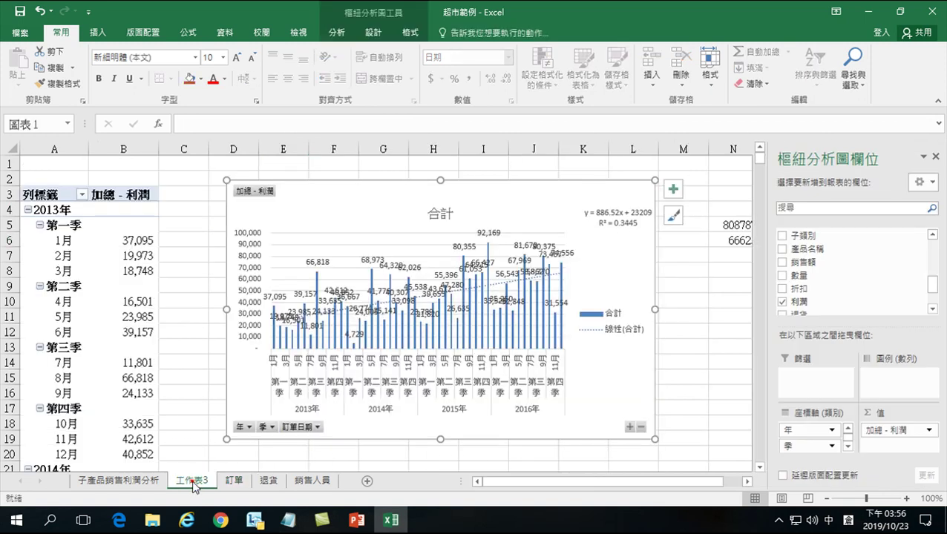
key("alt+h")
type("or趨勢分析")
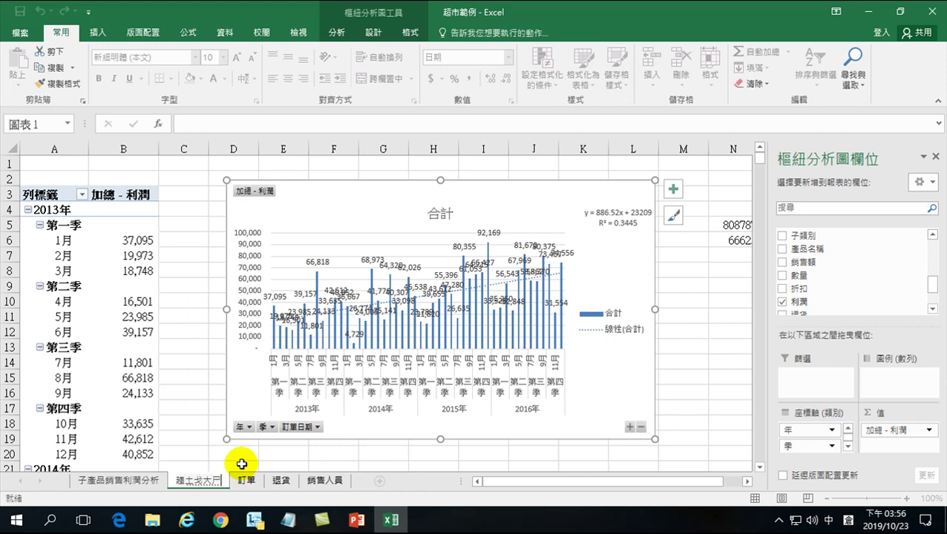
left_click(242, 468)
type("線")
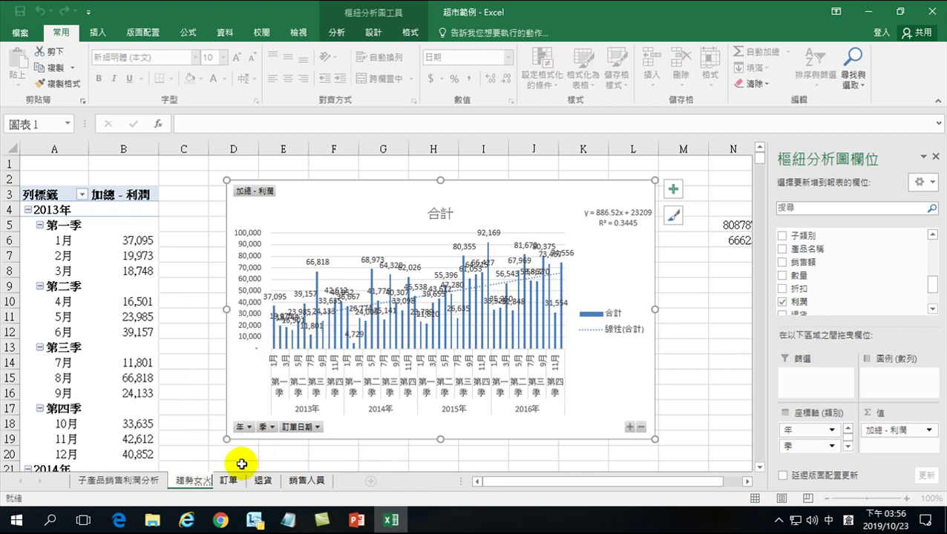
type("預測")
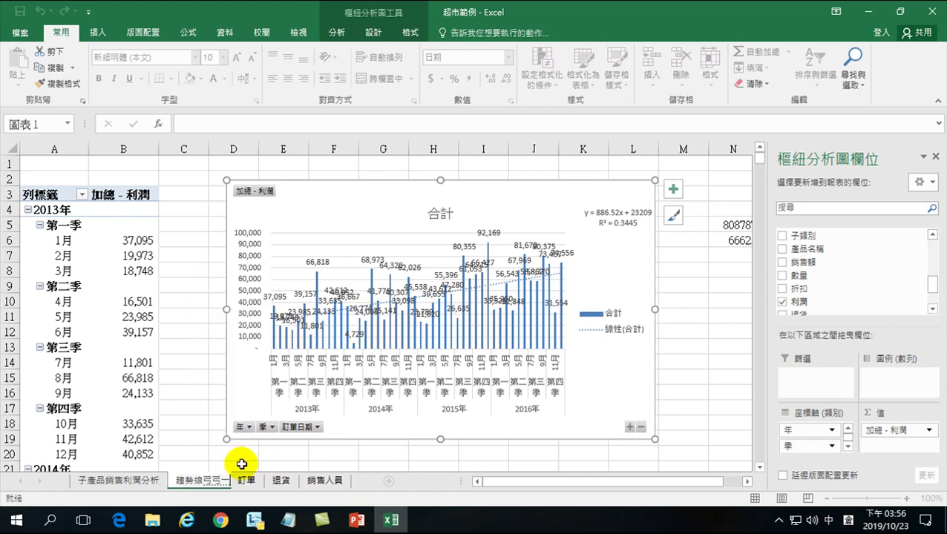
key("Return")
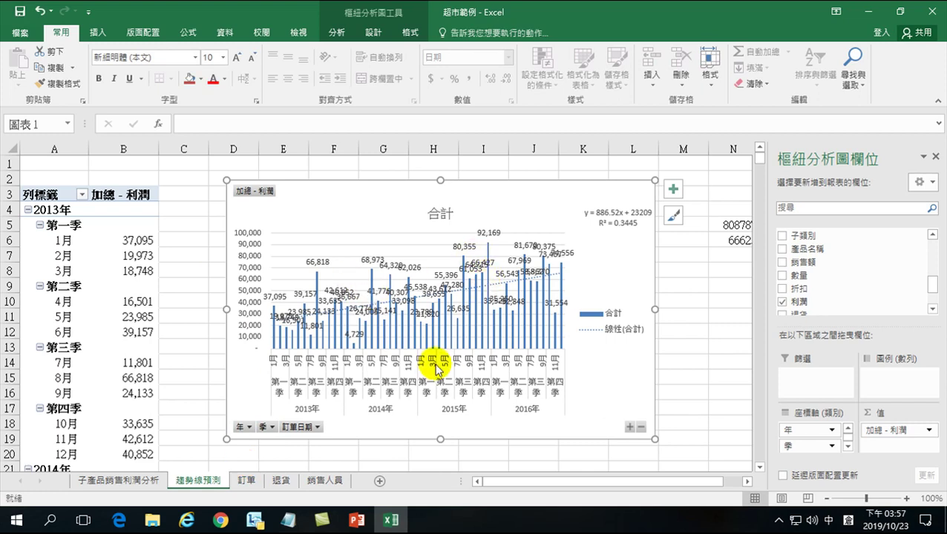
- Delete the data labels from the monthly 利潤 column chart and close the formatting options
right_click(487, 234)
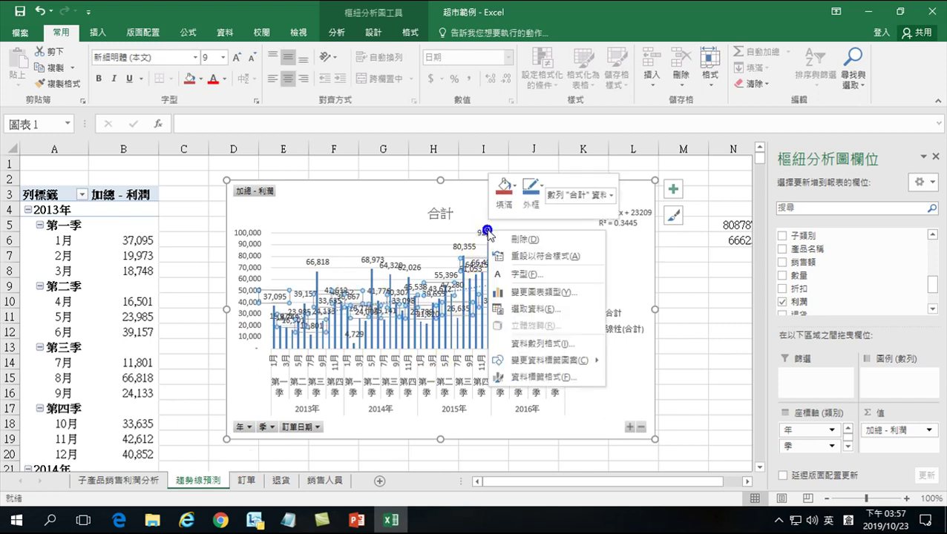
double_click(534, 347)
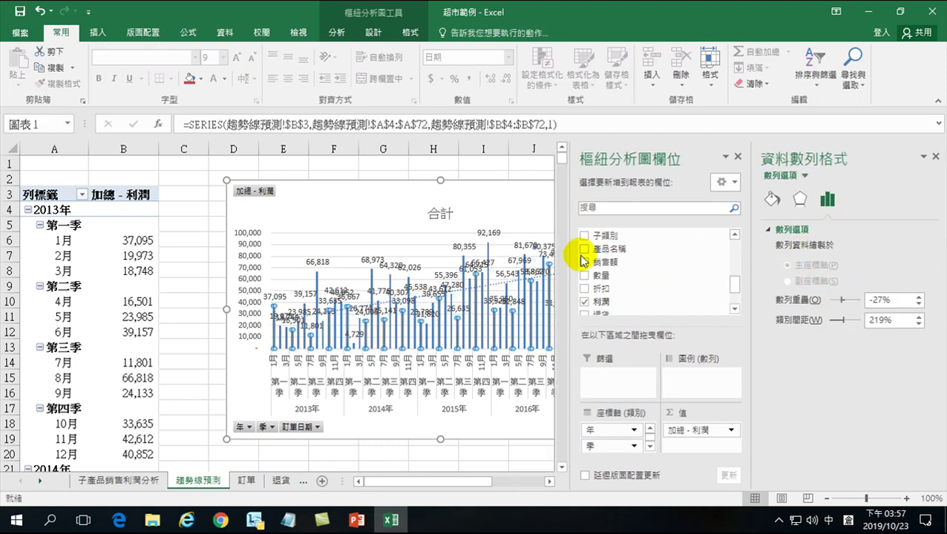
right_click(458, 248)
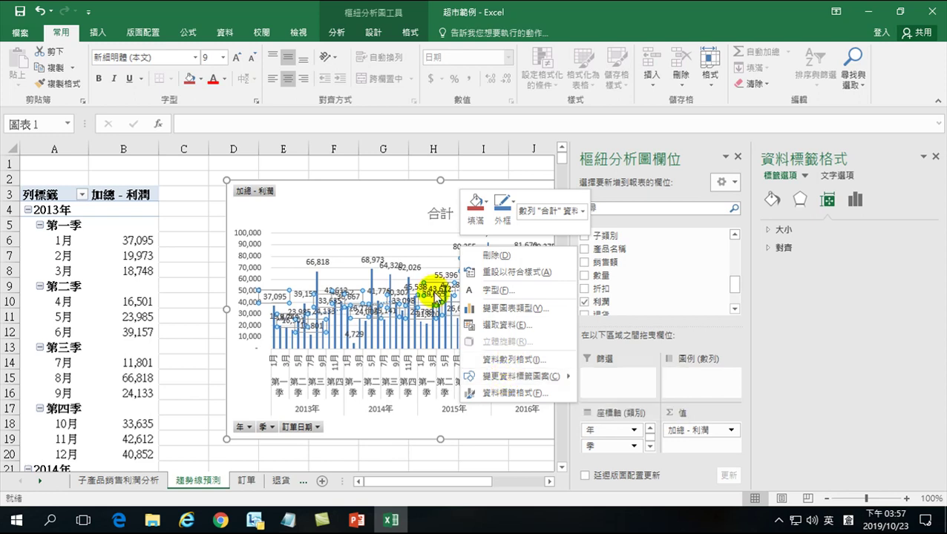
left_click(375, 259)
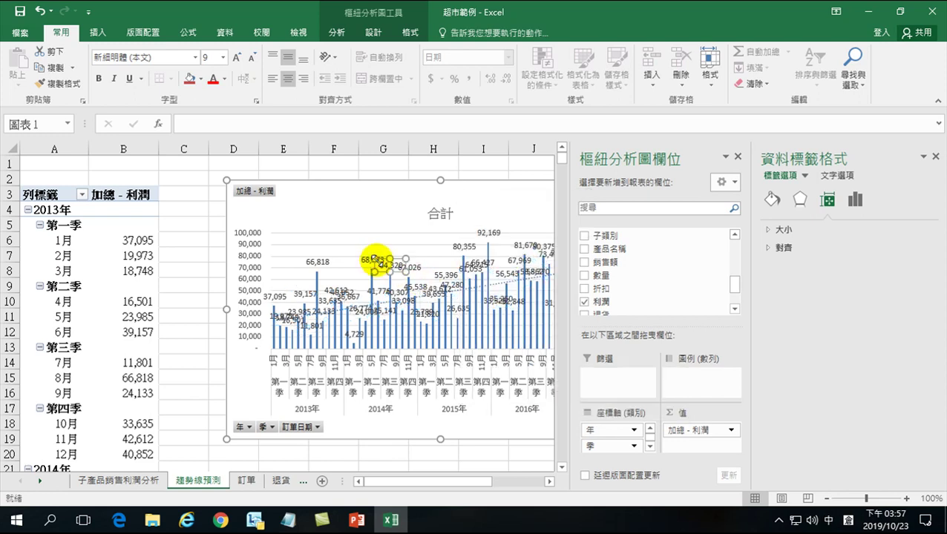
left_click(371, 258)
left_click(401, 295)
key("Delete")
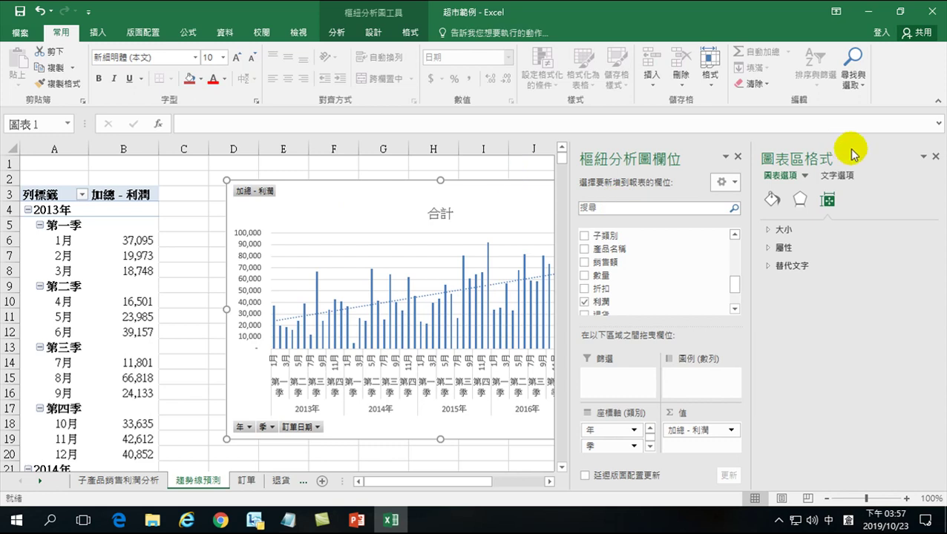
left_click(937, 156)
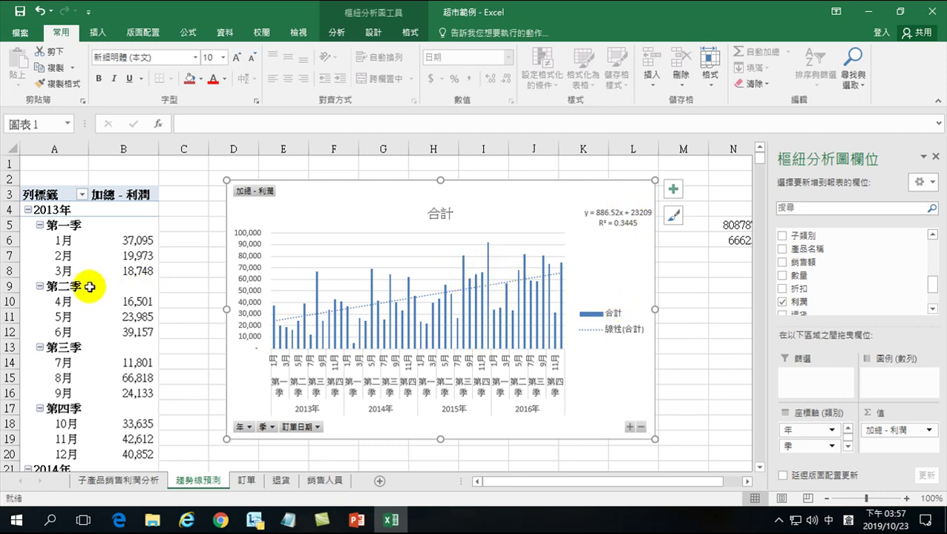
- Review the monthly trendline chart and the forecast formula in N6, and look at the 預測工作表 feature for the 訂單 data
mouse_move(376, 320)
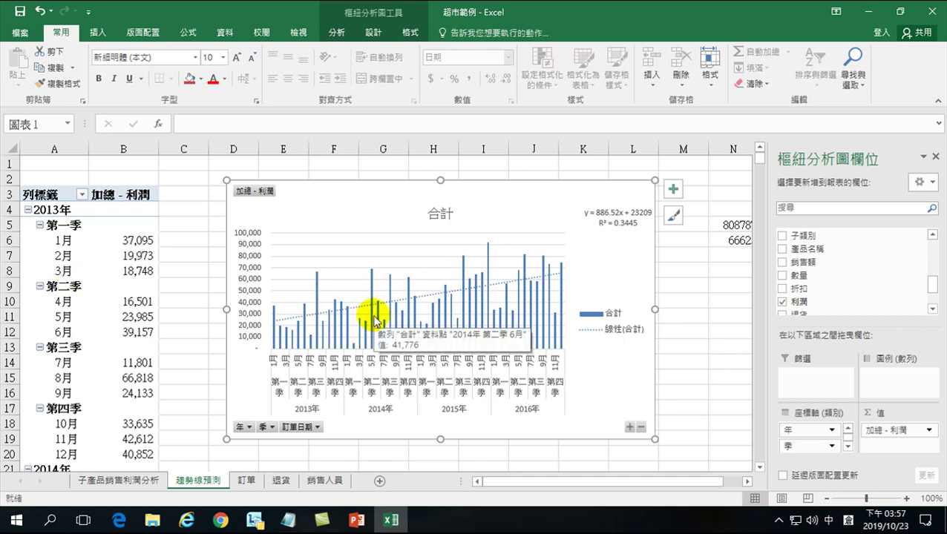
left_click(246, 481)
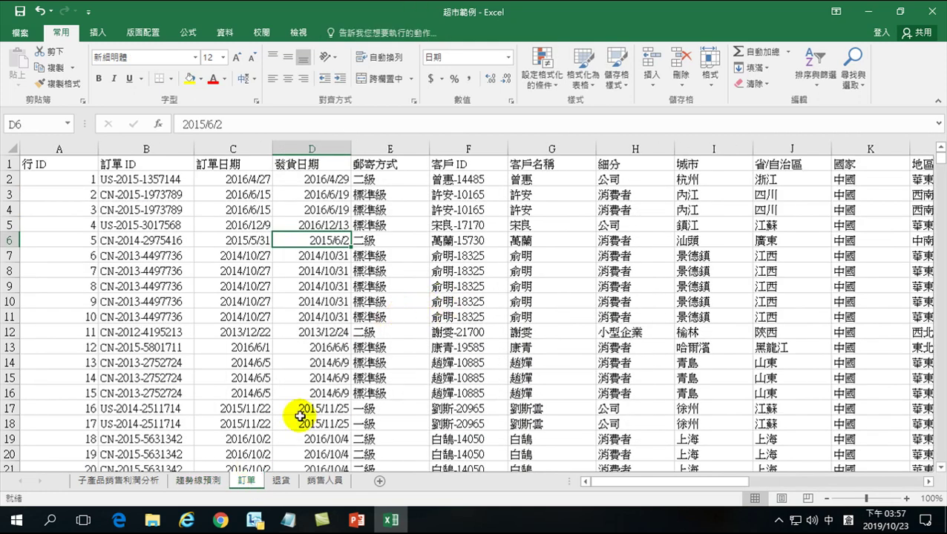
left_click(215, 481)
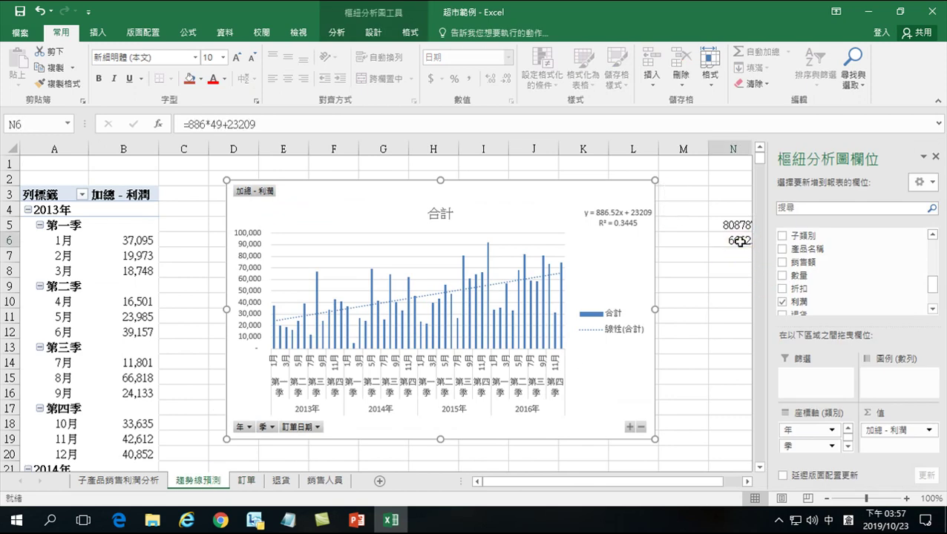
left_click(736, 245)
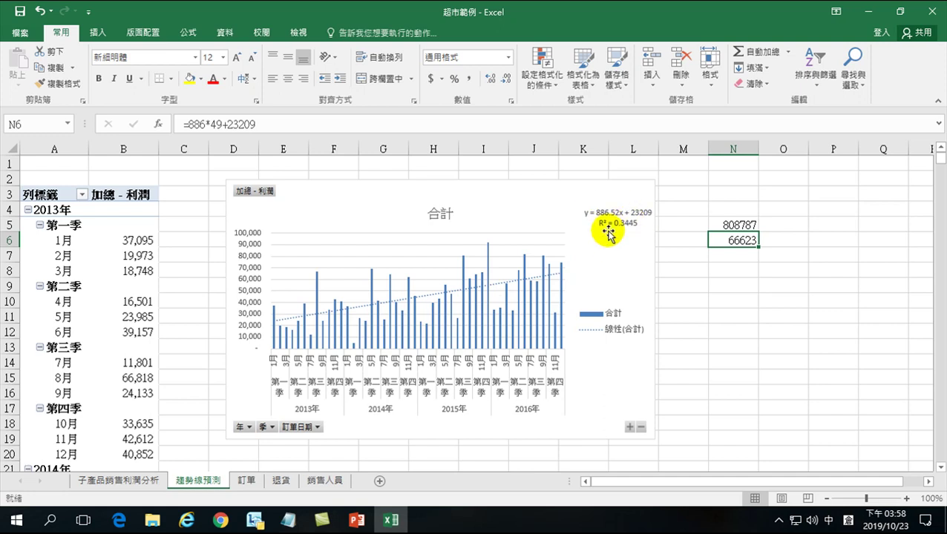
left_click(246, 481)
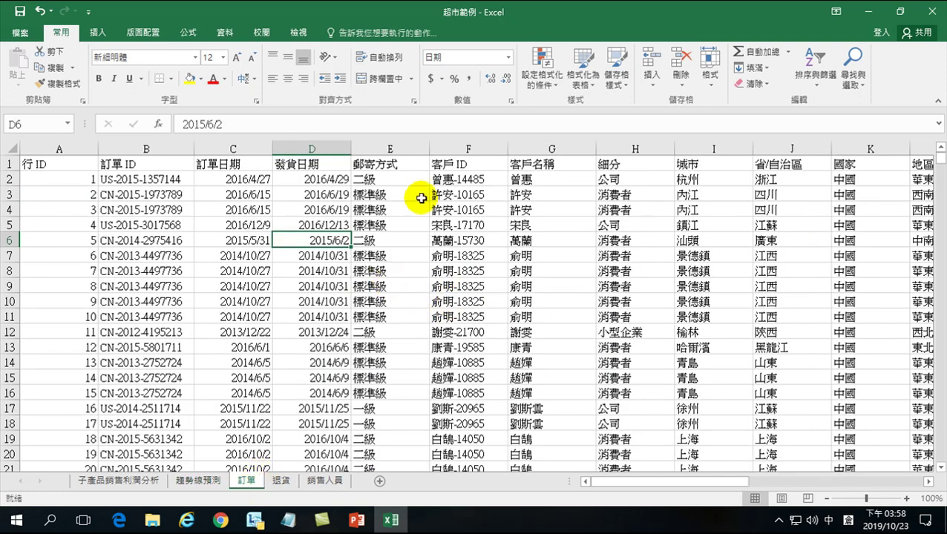
left_click(228, 35)
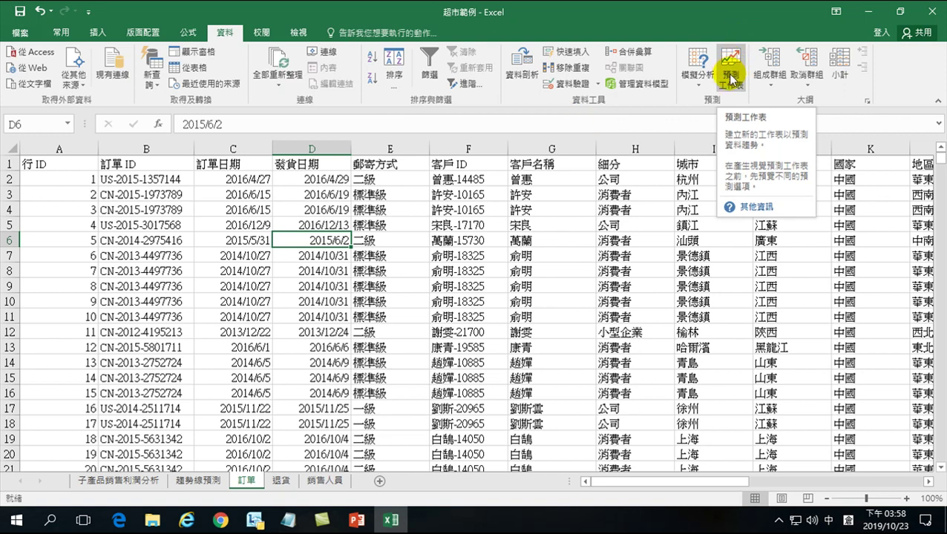
left_click(380, 317)
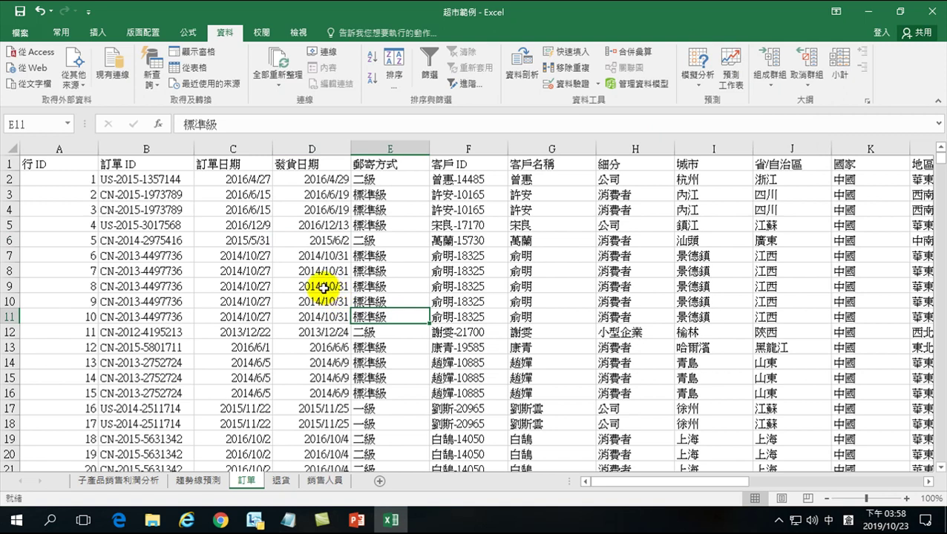
- Create a pivot table on a new worksheet from the 訂單 range $A$1:$U$10001
left_click(98, 34)
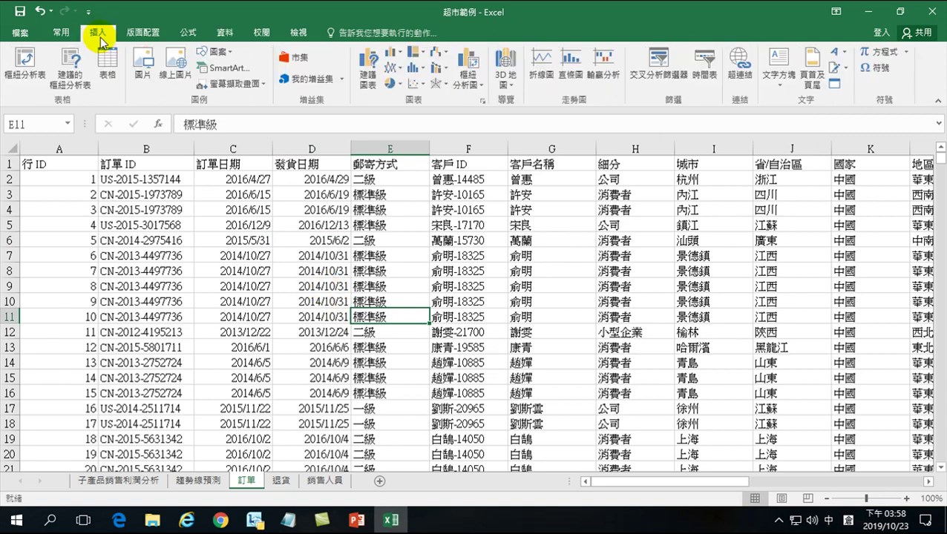
left_click(26, 63)
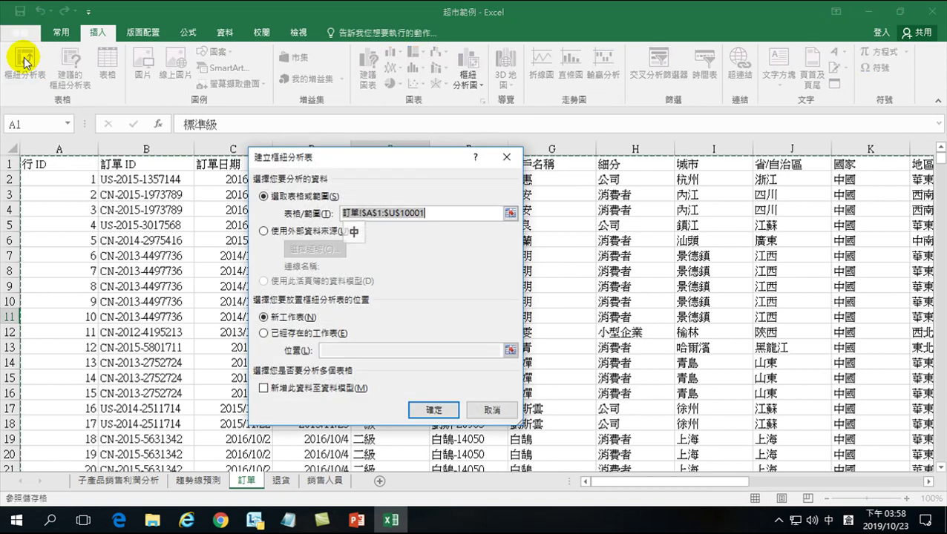
left_click(436, 408)
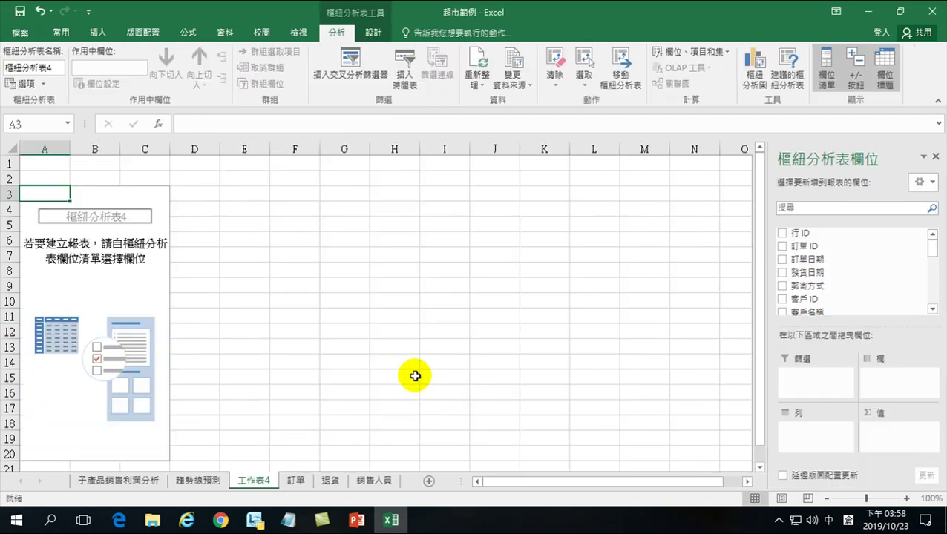
- Add 訂單日期 as the row field and 利潤 as the summed value in the new pivot table
left_click(783, 260)
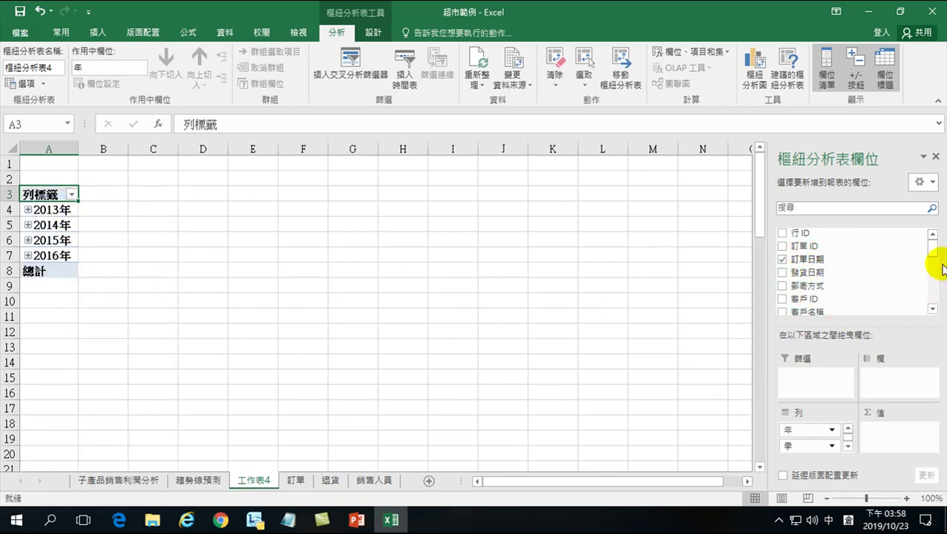
left_click_drag(937, 252, 931, 294)
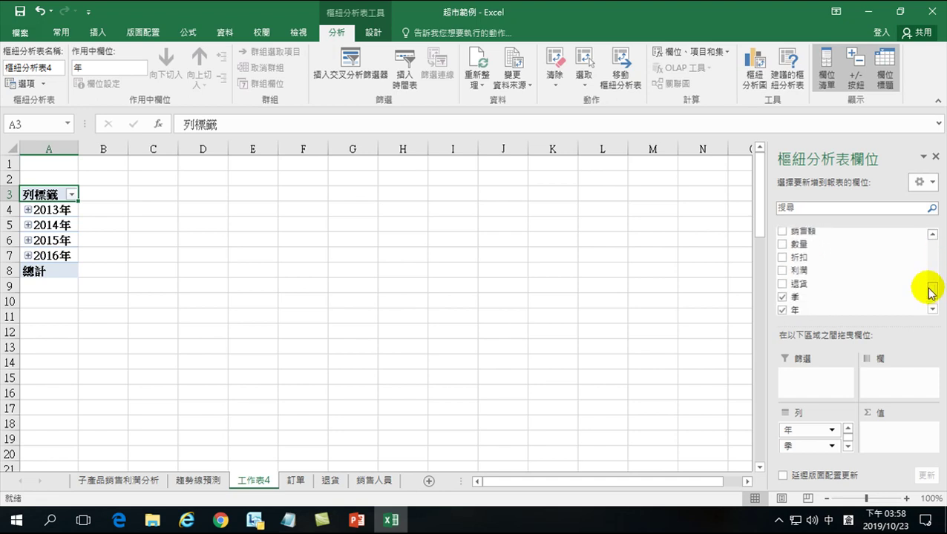
left_click(783, 273)
left_click_drag(937, 294, 932, 239)
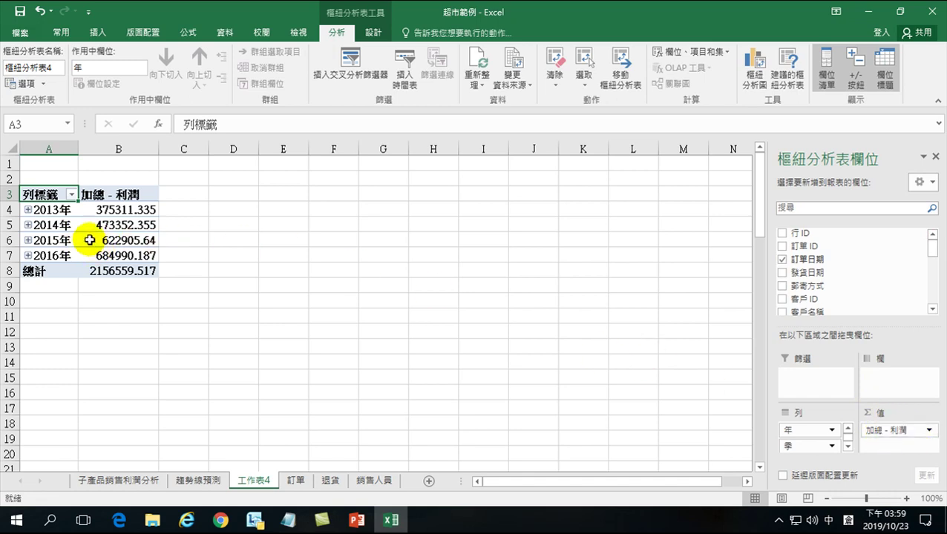
- Regroup the pivot table's order dates by 月 and 年 only, leaving out 季
left_click(61, 210)
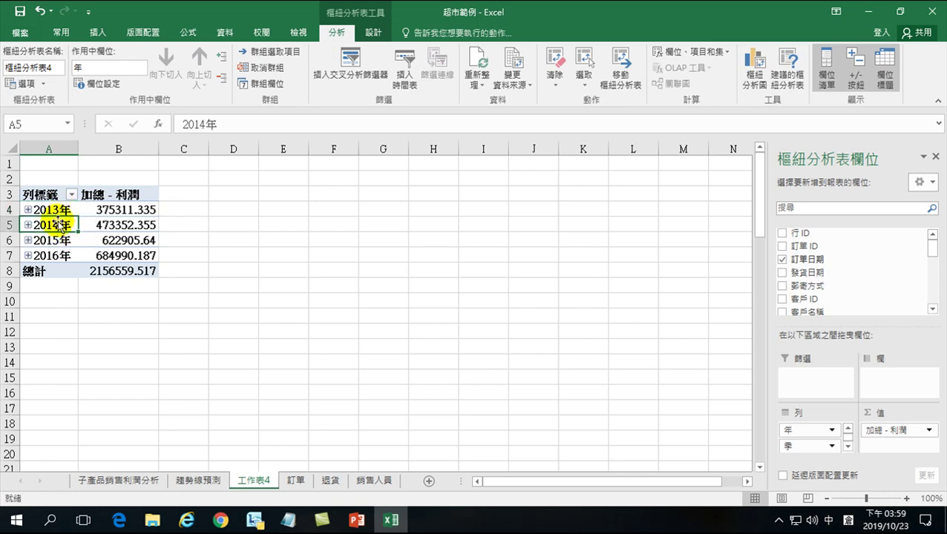
left_click(45, 194)
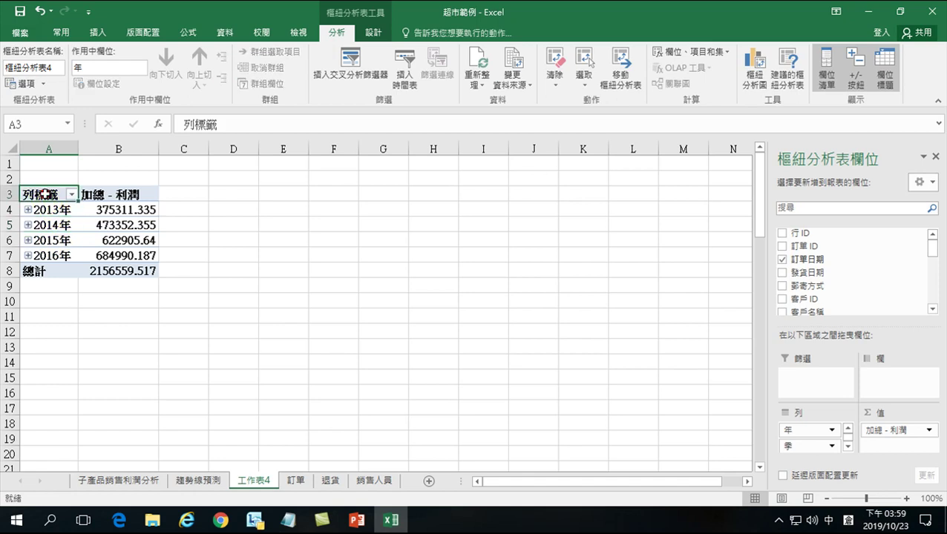
left_click(58, 214)
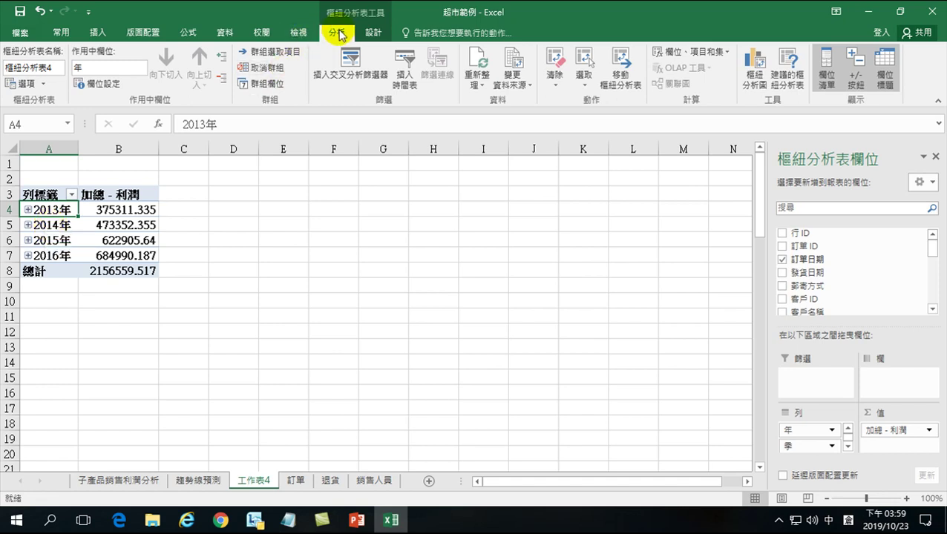
left_click(280, 58)
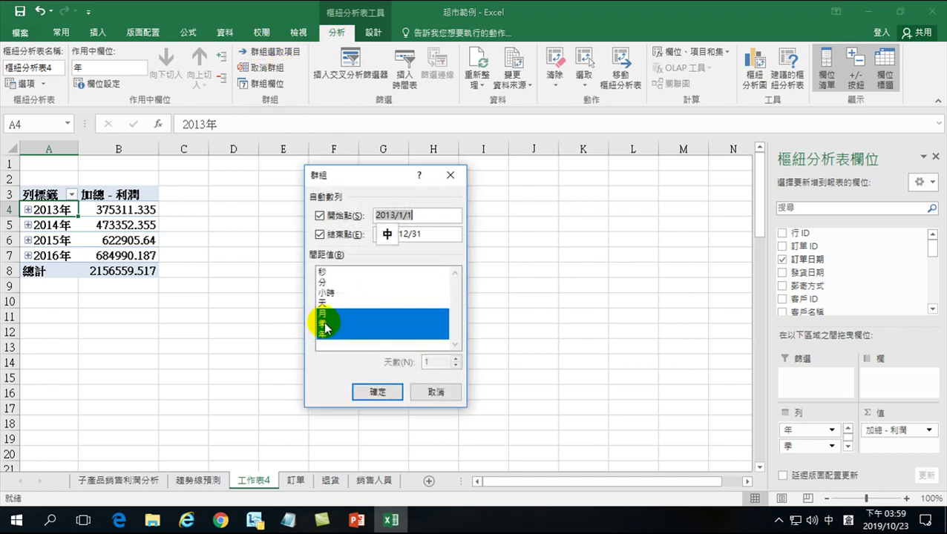
left_click(325, 328)
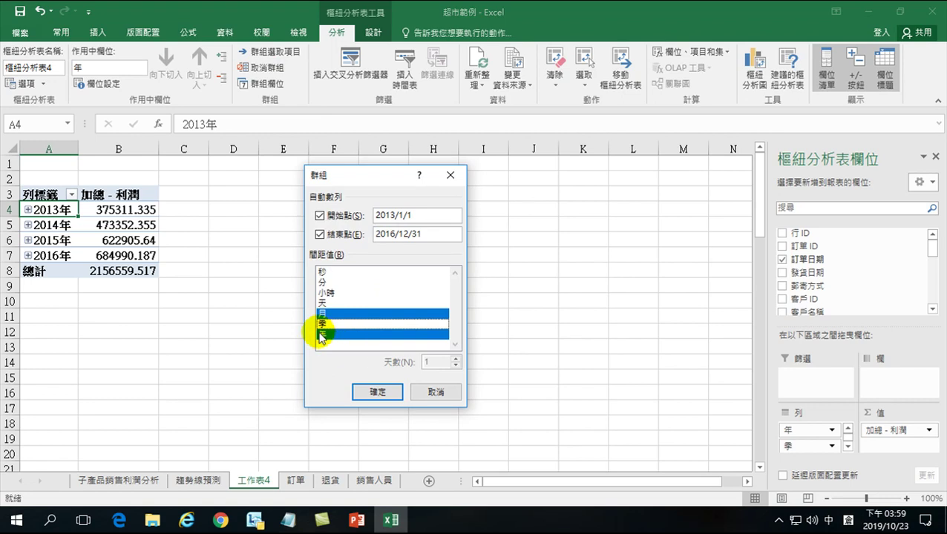
left_click(367, 391)
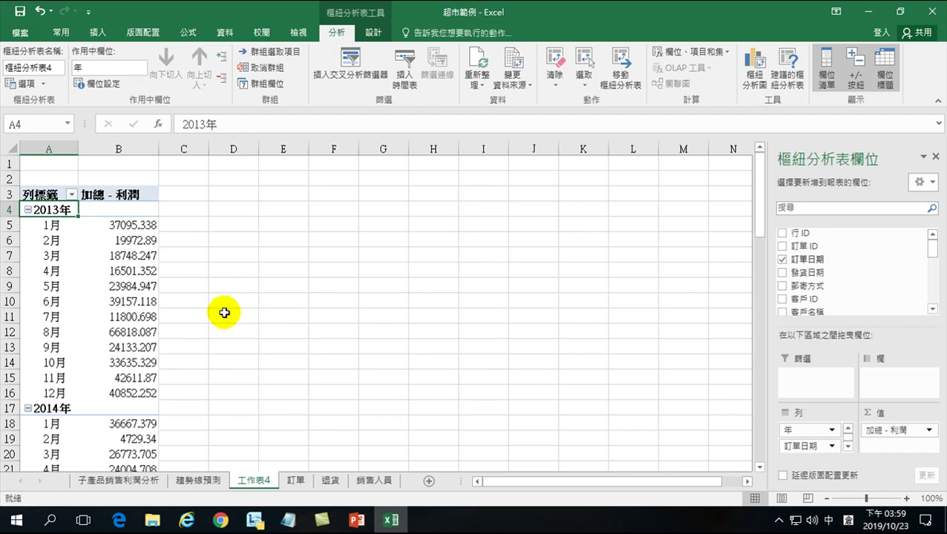
- Copy the 2013年 monthly profit rows A5:B16 and paste them as values starting at D5
left_click_drag(47, 226, 111, 392)
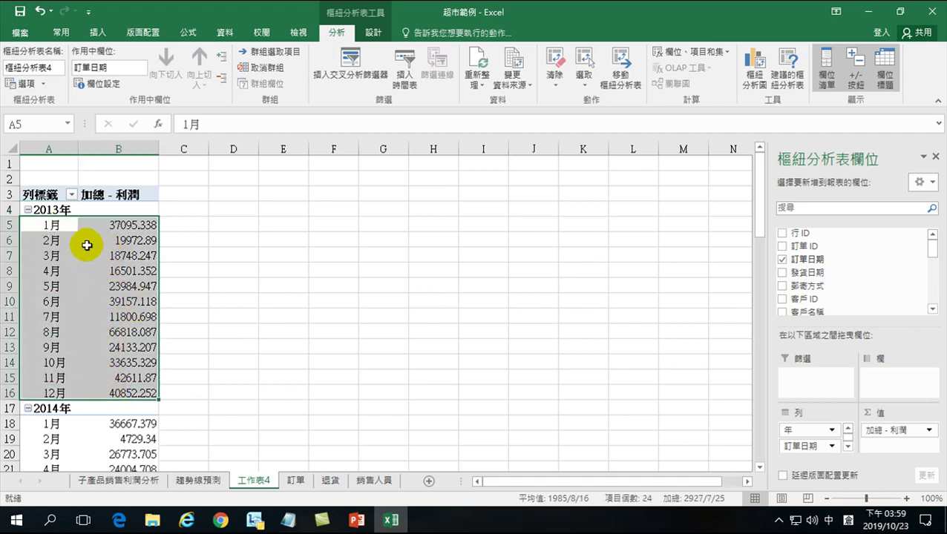
right_click(118, 243)
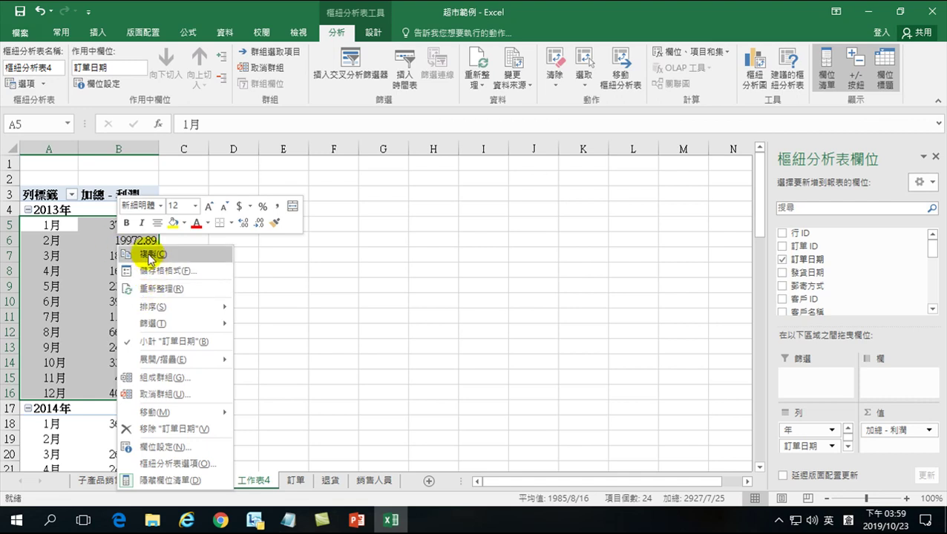
left_click(148, 254)
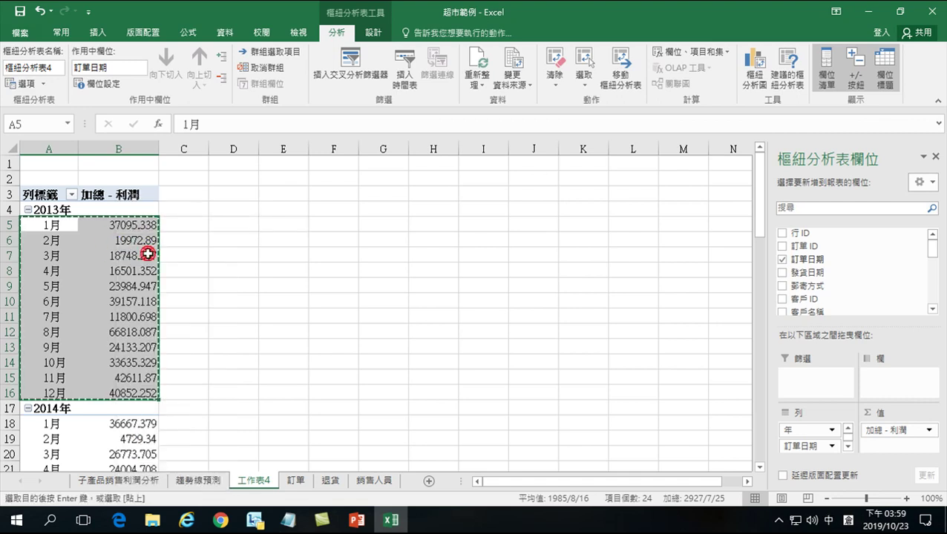
right_click(245, 226)
left_click(271, 271)
left_click(183, 210)
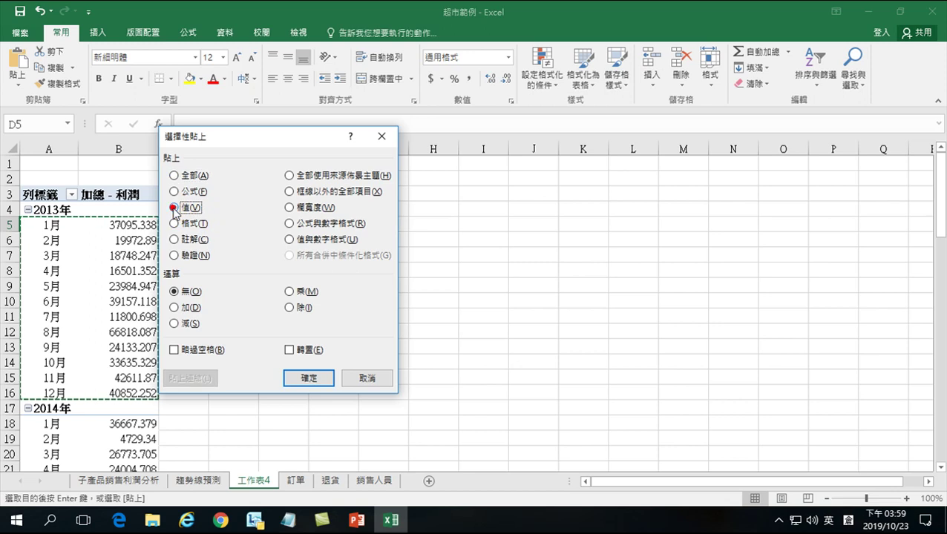
left_click(305, 379)
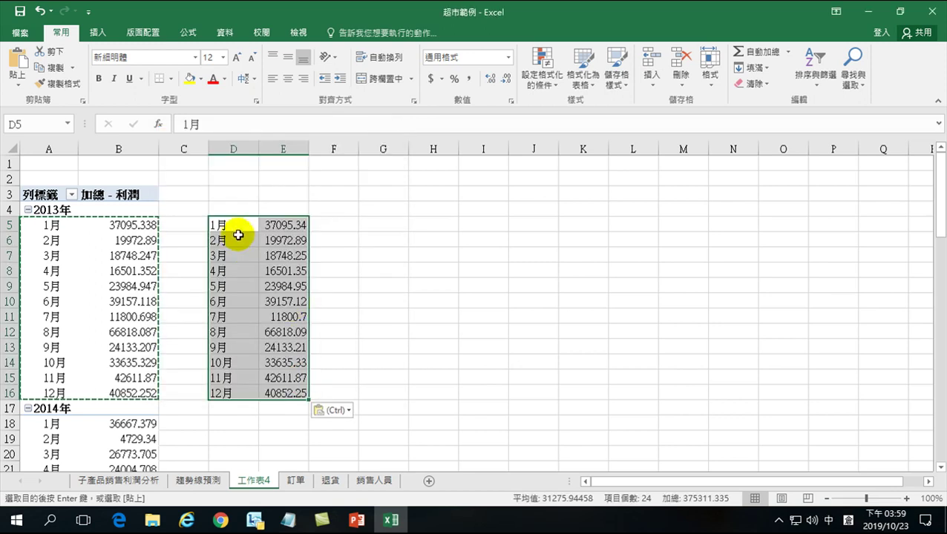
- Copy the 2014年 monthly profit rows A18:B29 and paste them as values starting at D17
scroll(161, 366, "down", 3)
left_click_drag(51, 287, 117, 454)
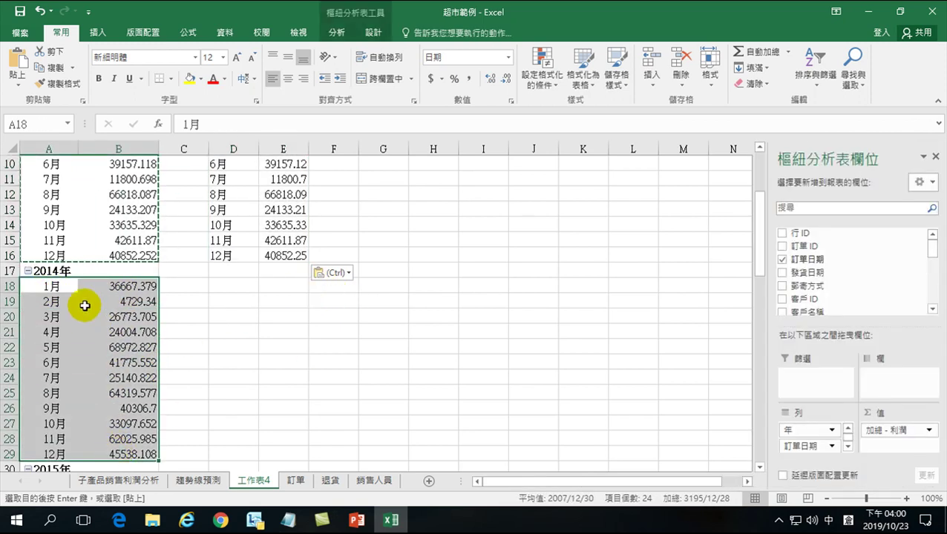
right_click(123, 330)
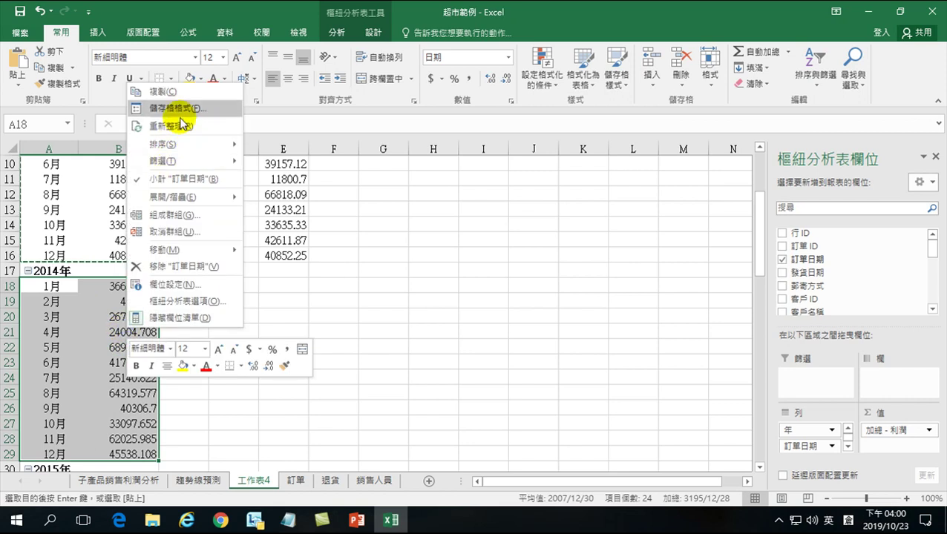
left_click(160, 91)
right_click(217, 269)
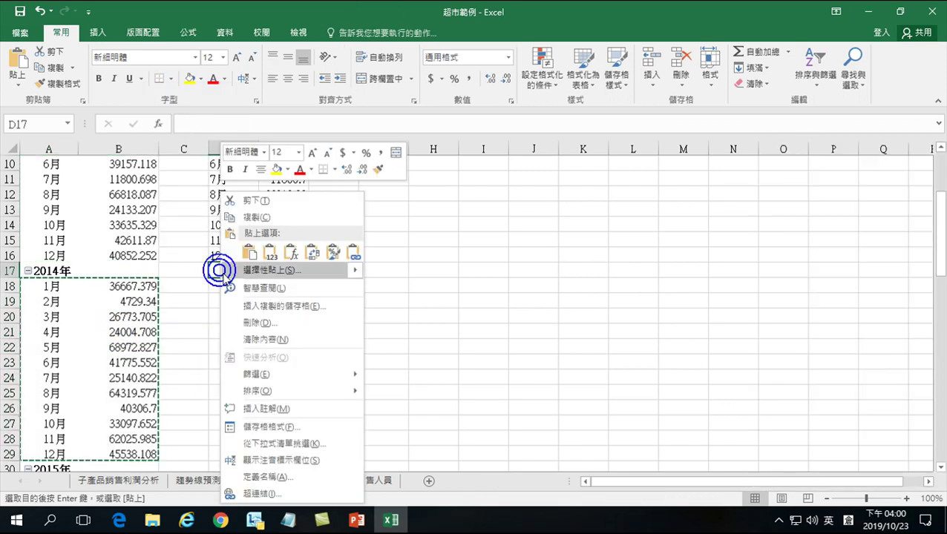
left_click(262, 270)
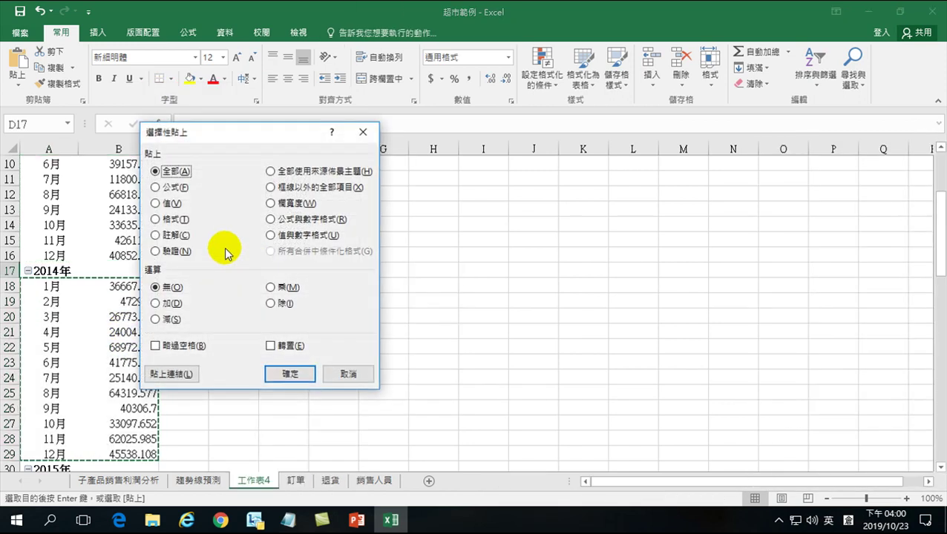
left_click(158, 205)
left_click(290, 374)
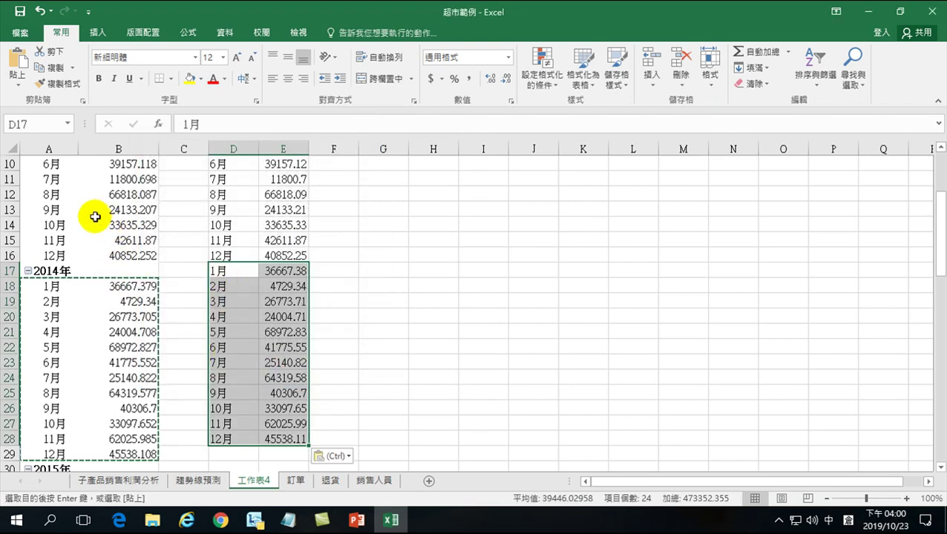
- Copy the 2015年 monthly profit rows A31:B42 and paste them as values starting at D29
scroll(100, 349, "down", 3)
scroll(99, 357, "down", 4)
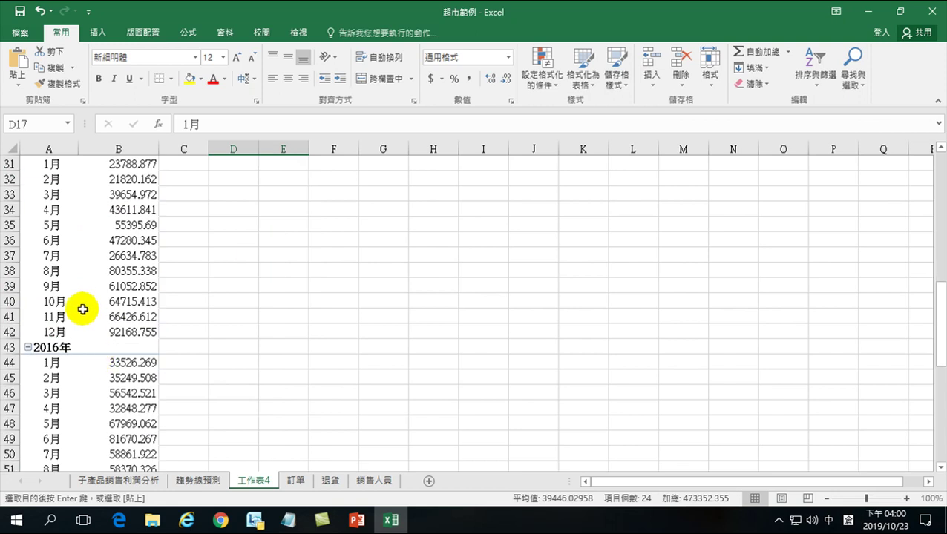
scroll(78, 310, "up", 1)
left_click(52, 211)
left_click_drag(52, 211, 104, 378)
right_click(117, 247)
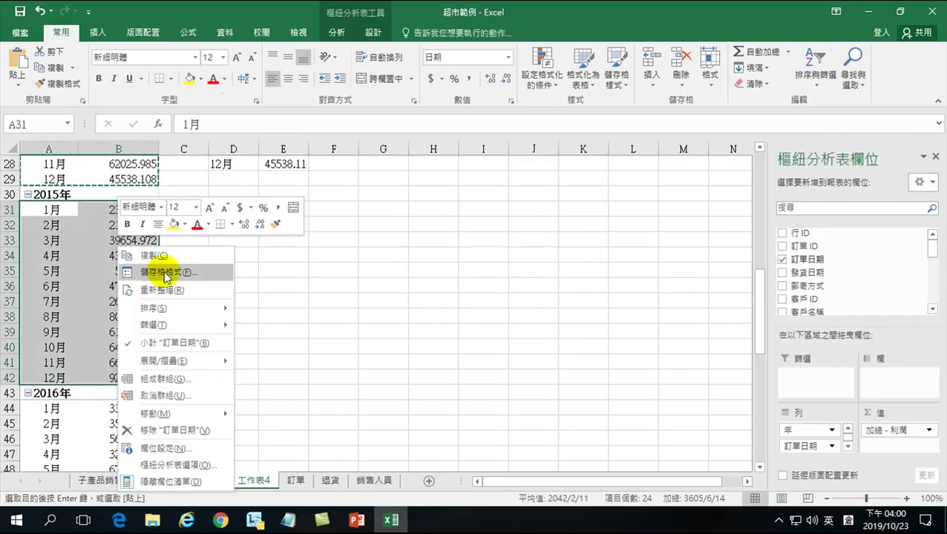
left_click(128, 256)
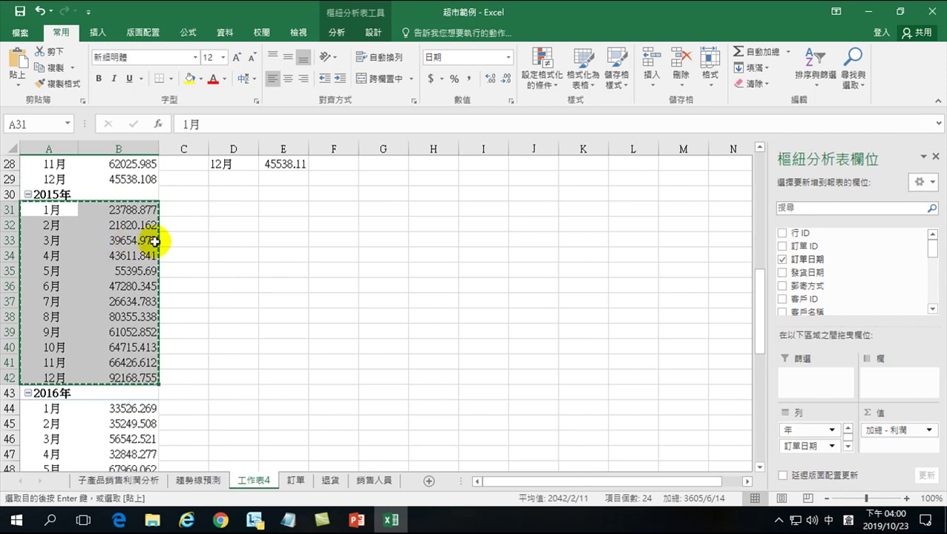
right_click(221, 180)
left_click(269, 258)
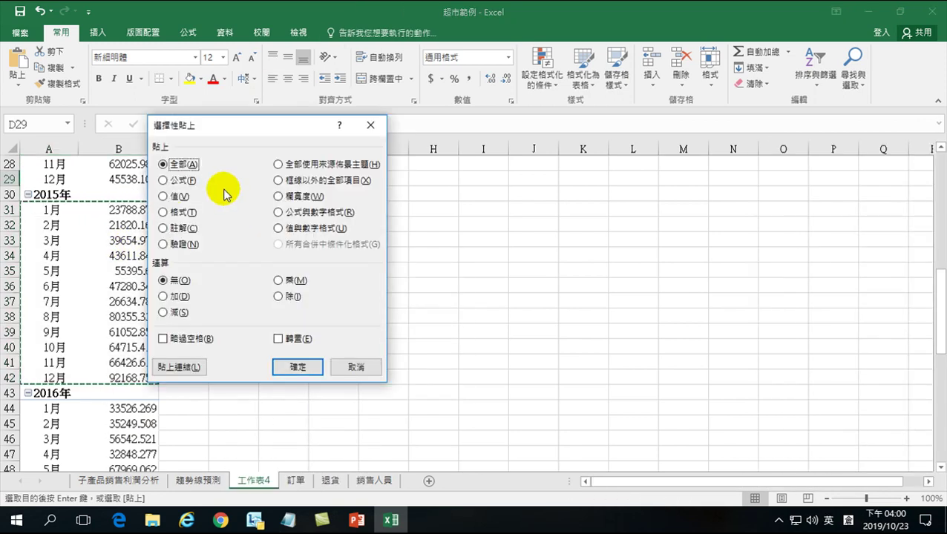
left_click(166, 196)
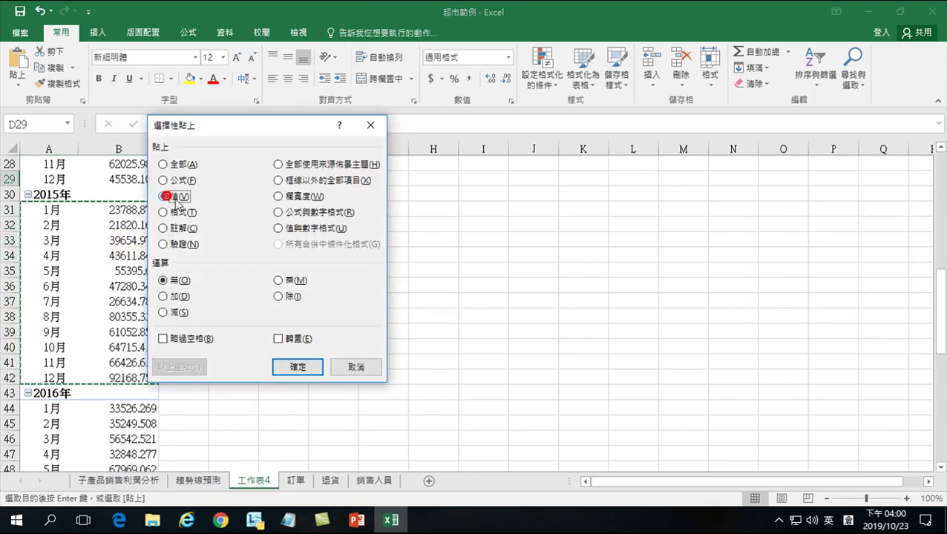
left_click(296, 367)
- Copy the 2016年 monthly profit rows A44:B55 and paste them as values starting at D41
left_click_drag(58, 410, 101, 423)
right_click(106, 317)
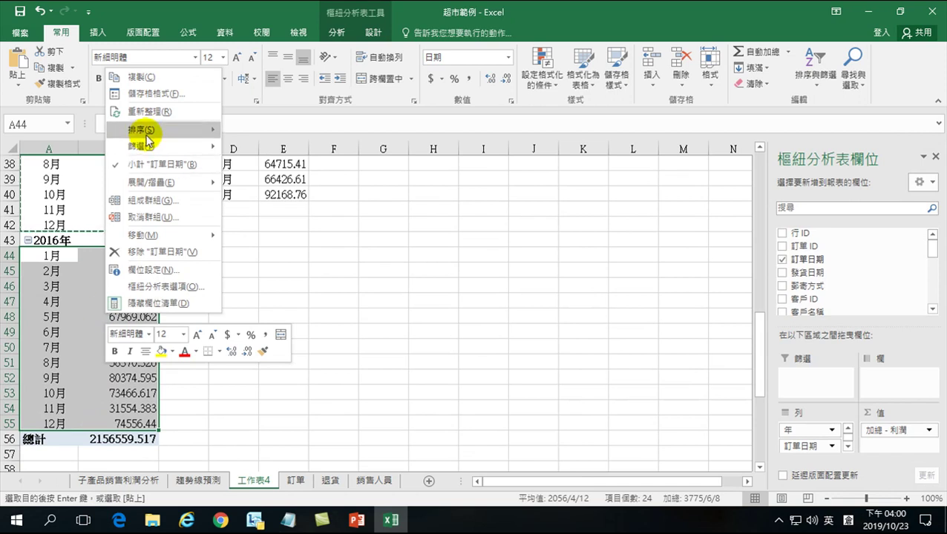
left_click(143, 77)
right_click(223, 210)
left_click(259, 273)
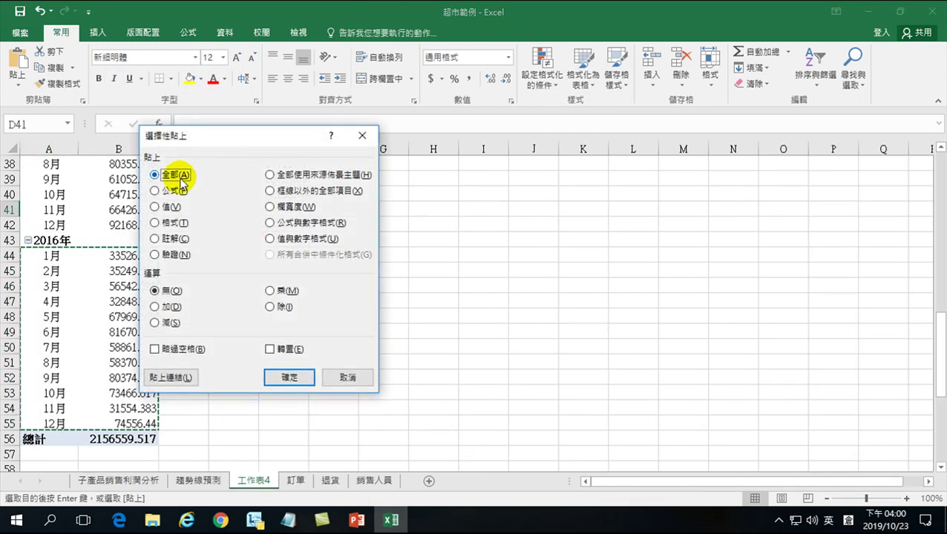
left_click(155, 207)
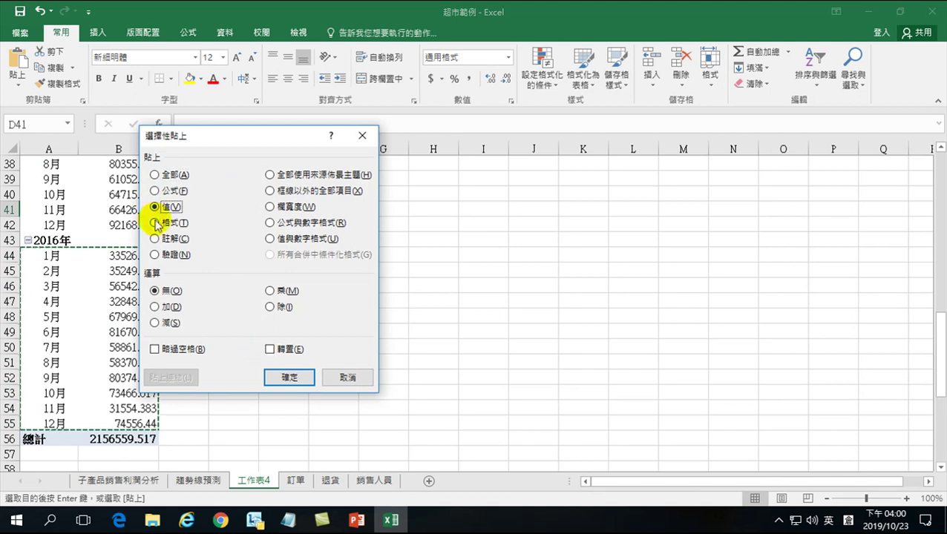
left_click(288, 376)
scroll(275, 349, "up", 12)
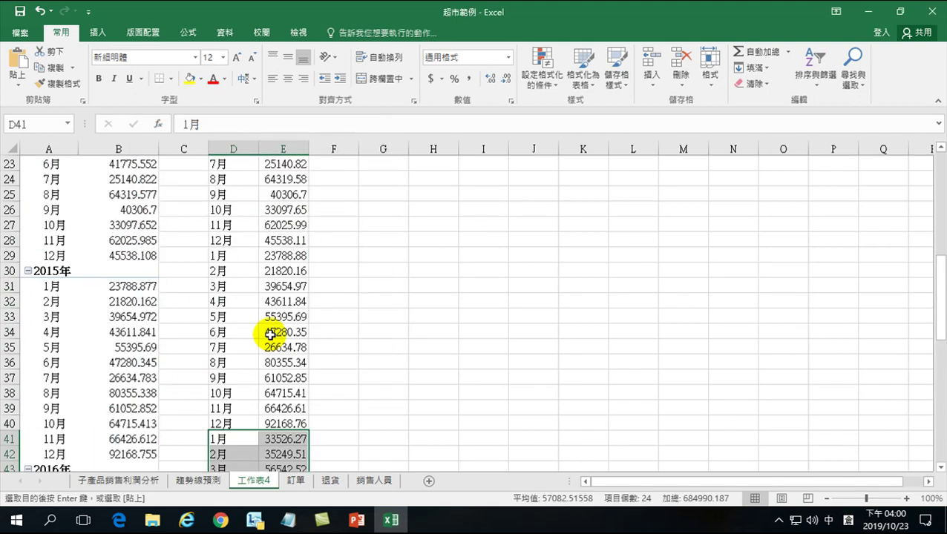
left_click(231, 224)
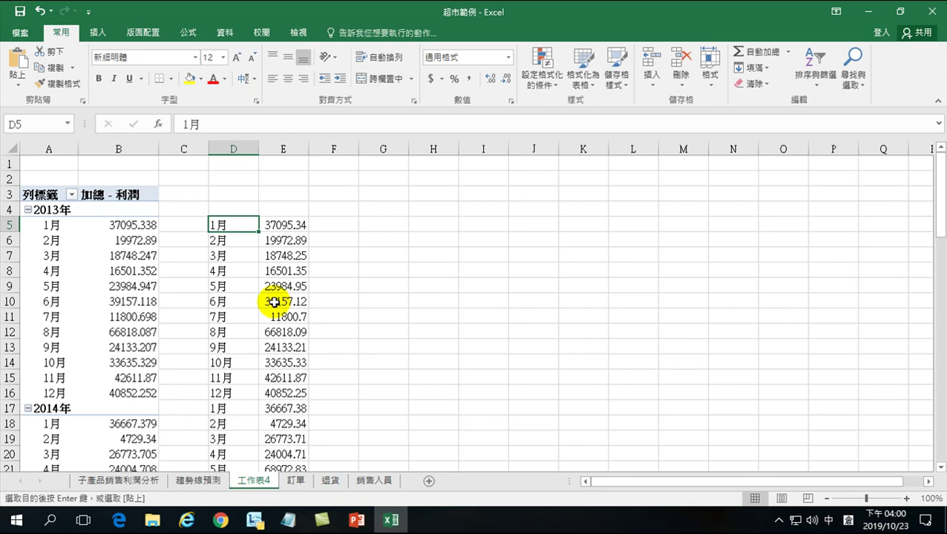
left_click(233, 211)
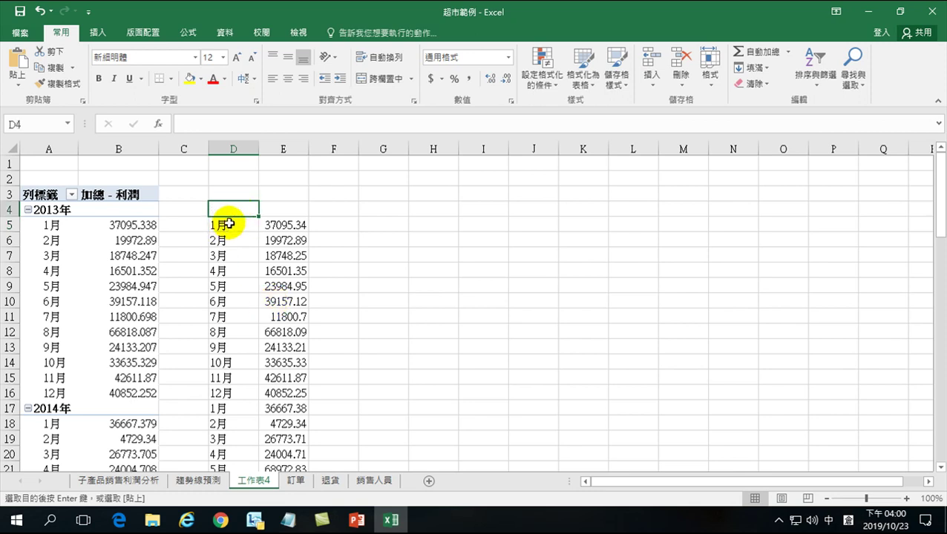
left_click(228, 226)
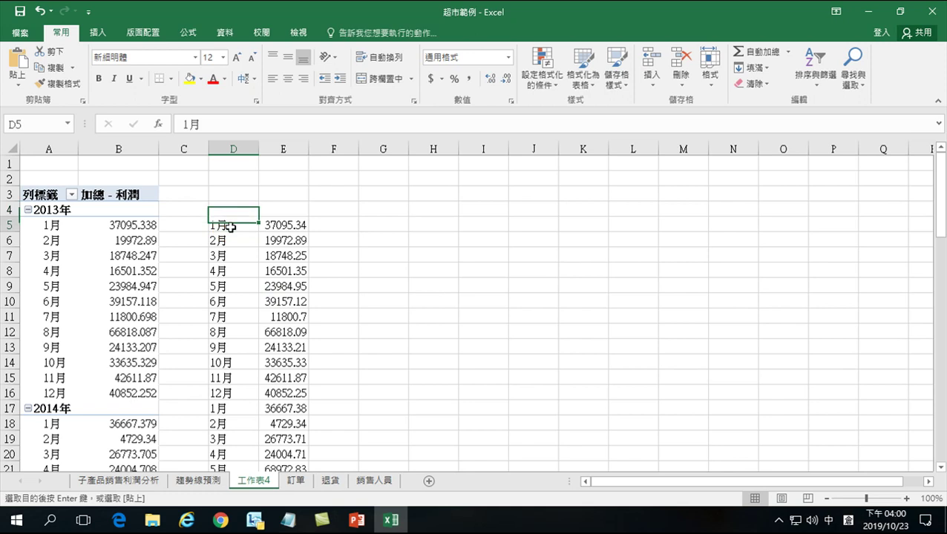
left_click(276, 211)
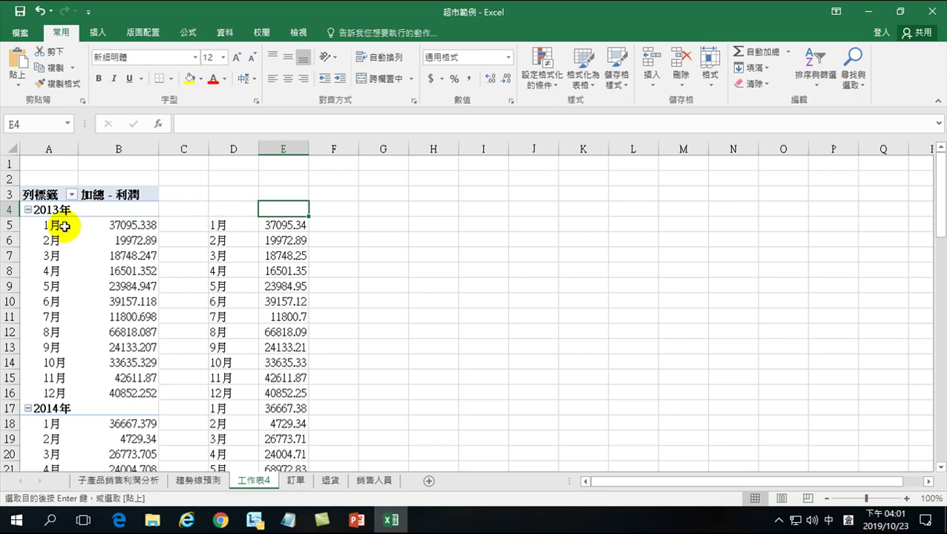
left_click(223, 225)
left_click_drag(224, 230, 239, 385)
- Try entering 2013/1 in place of the first month label in D5, and undo the entry
left_click(240, 225)
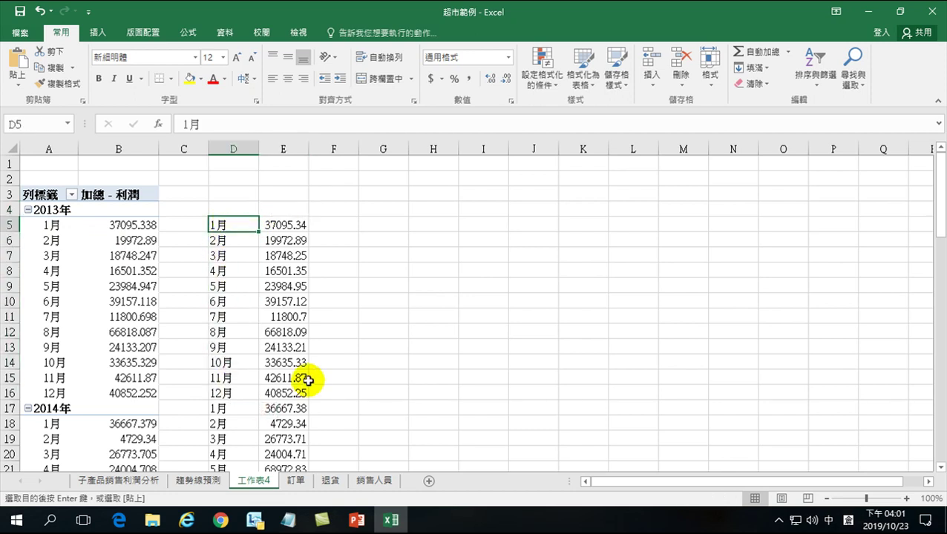
type("20")
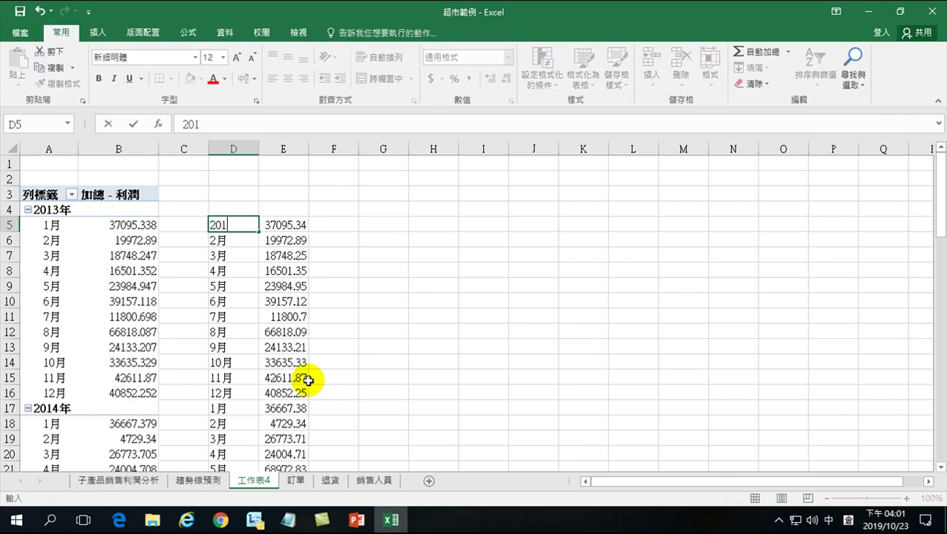
type("13/1")
key("Return")
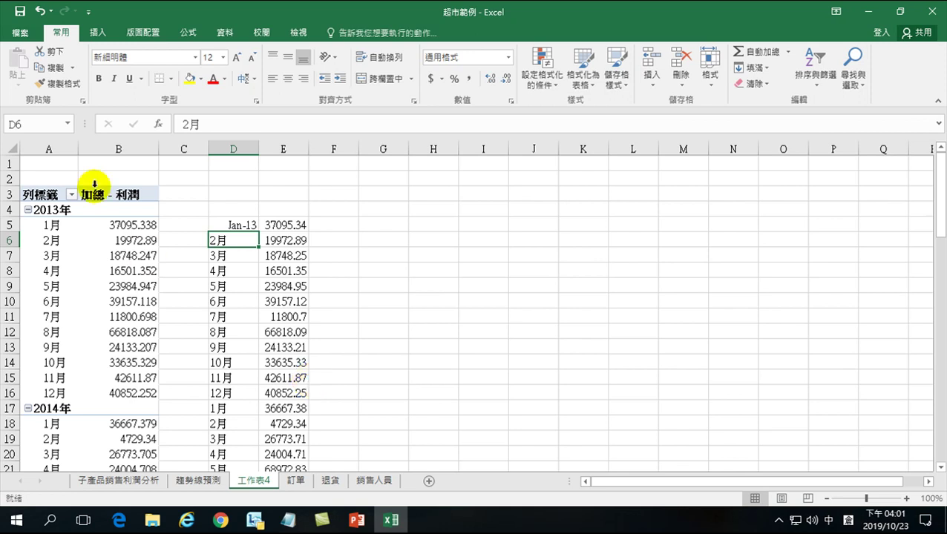
key("ctrl+z")
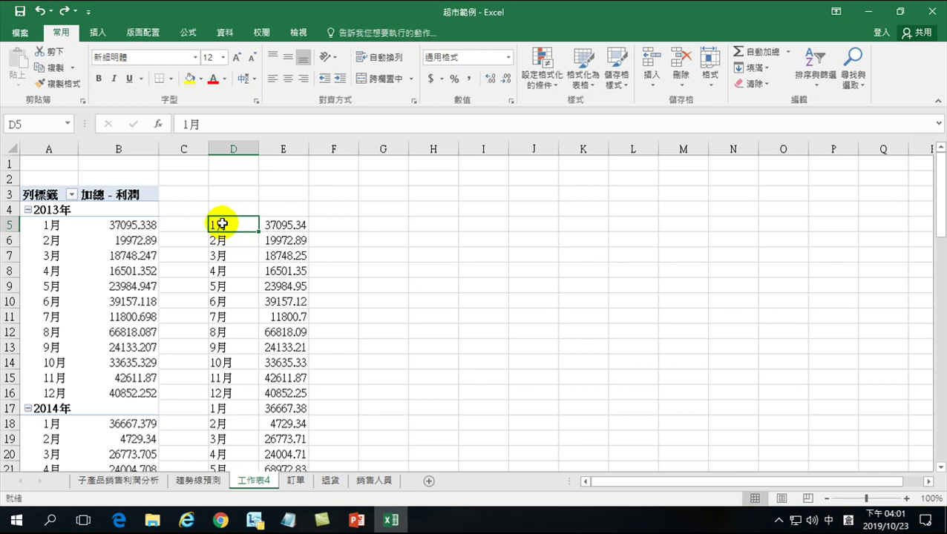
- Enter 2013/1 in D5 and fill the monthly date series down beside all the pasted profit values
left_click(236, 240)
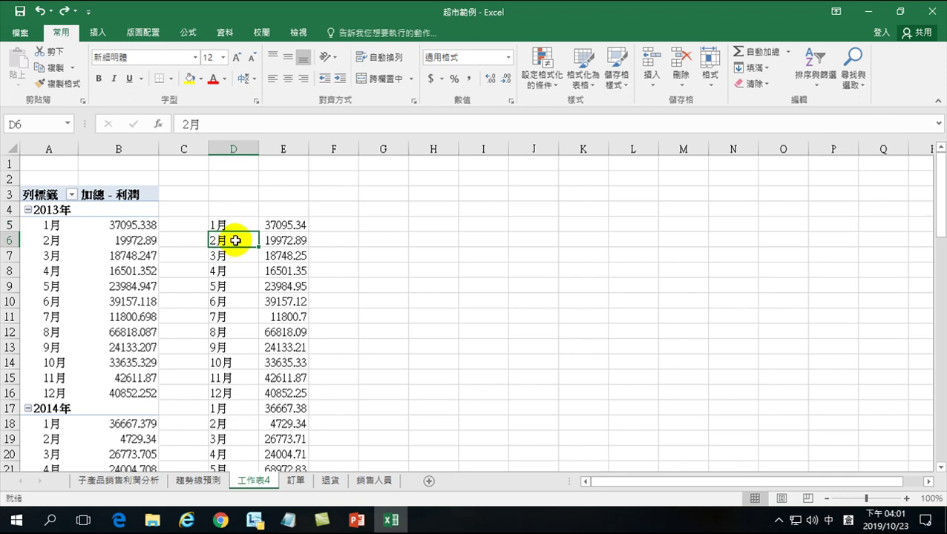
left_click(225, 221)
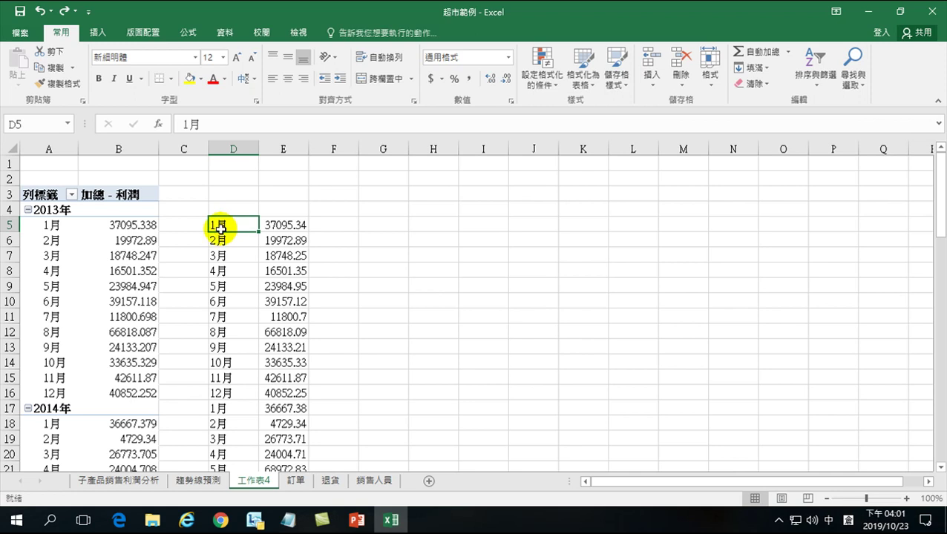
type("2013")
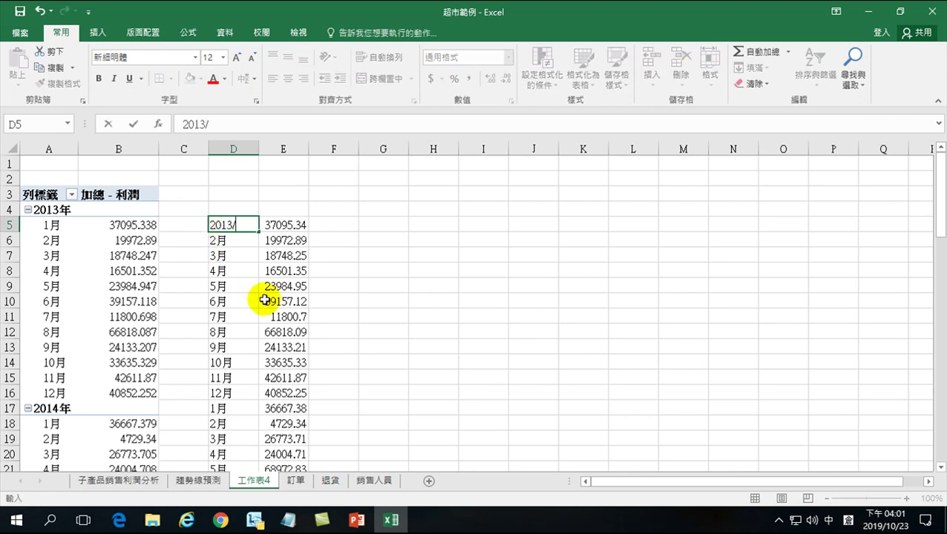
type("/1")
key("Return")
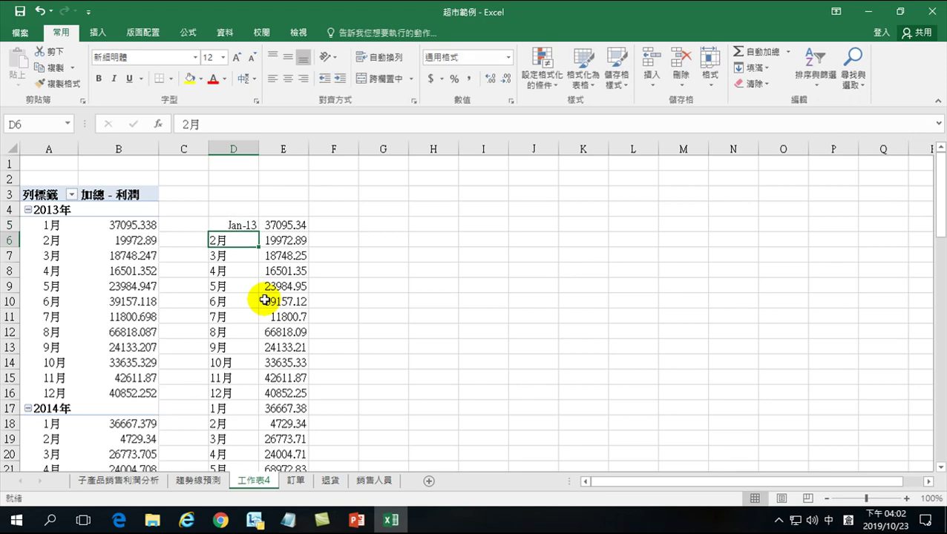
left_click(233, 224)
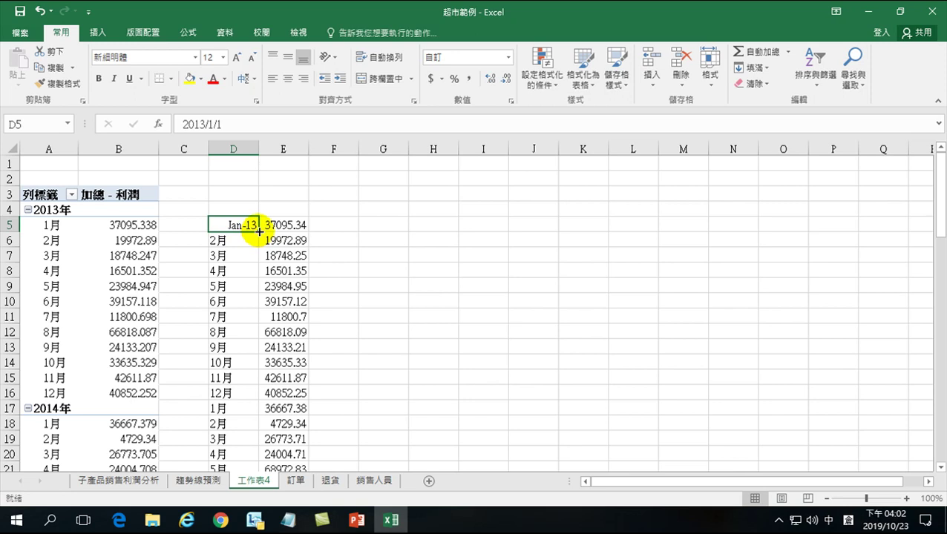
double_click(259, 232)
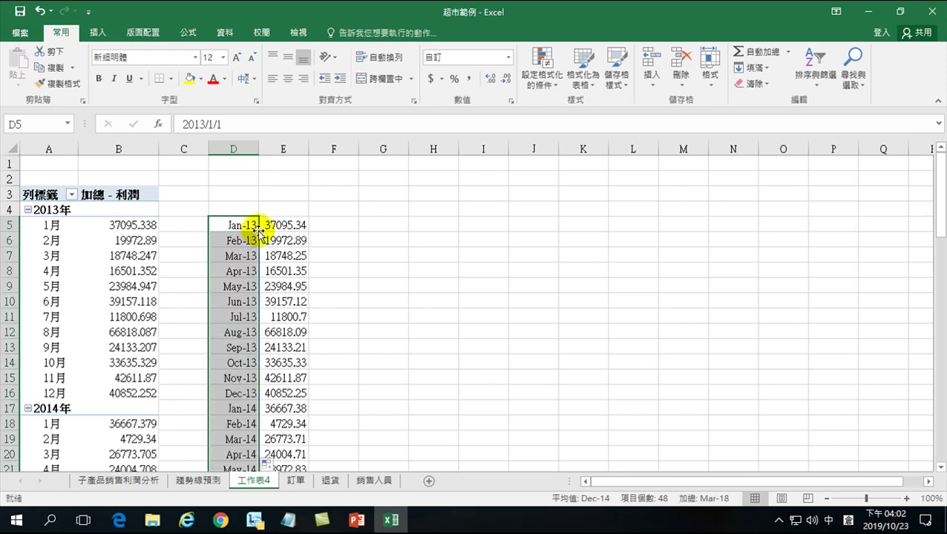
- Check the filled monthly dates in column D from 2013 into 2014 against the profit values in column E
left_click(258, 231)
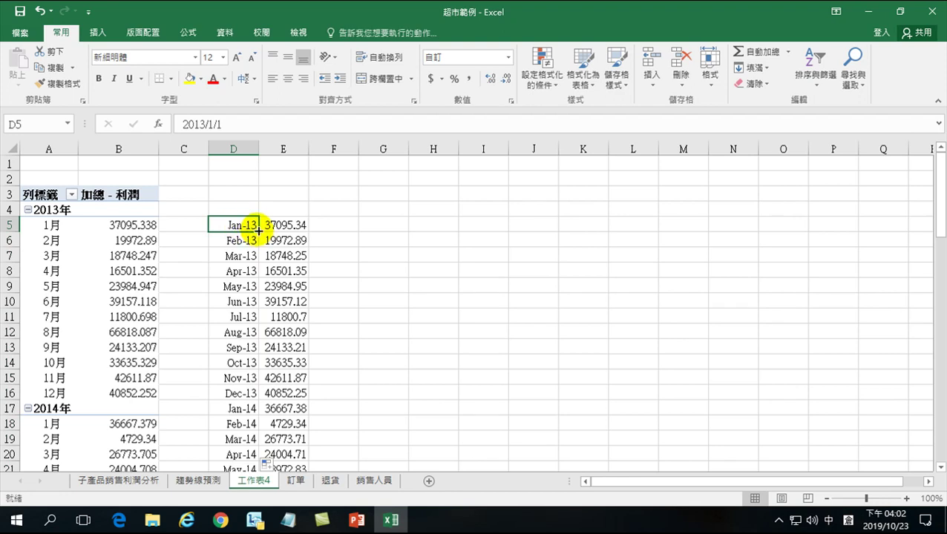
left_click(242, 242)
left_click(237, 253)
left_click(236, 270)
left_click(234, 394)
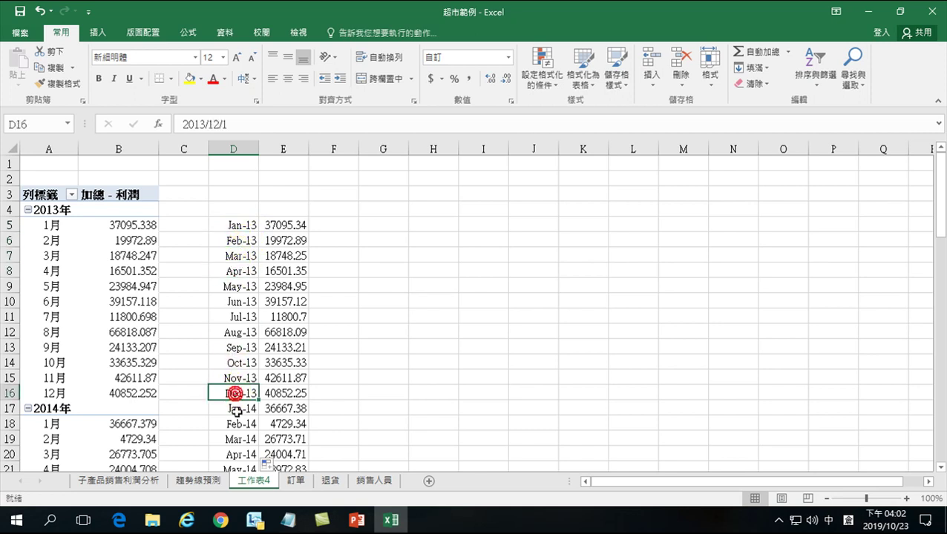
left_click(235, 408)
left_click(236, 423)
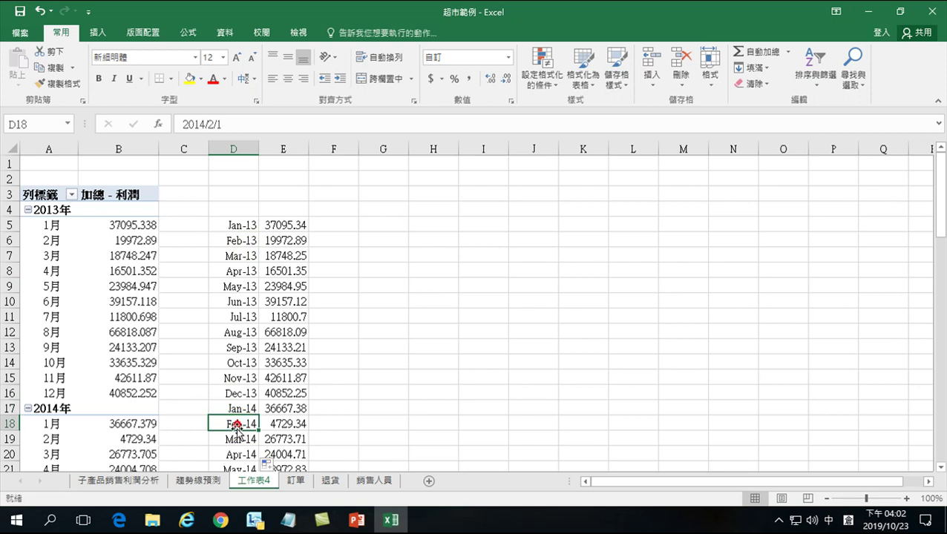
scroll(236, 424, "down", 3)
scroll(236, 404, "up", 3)
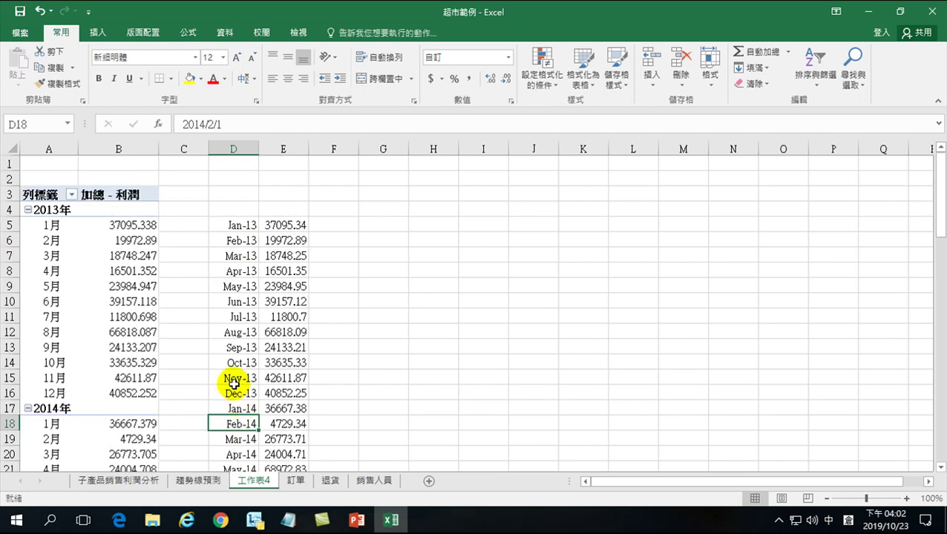
left_click(232, 225)
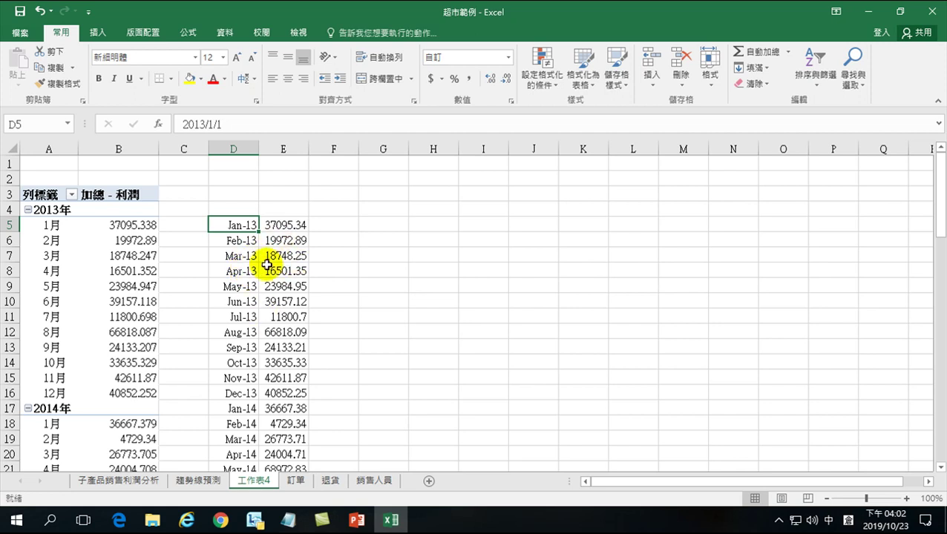
left_click(283, 312)
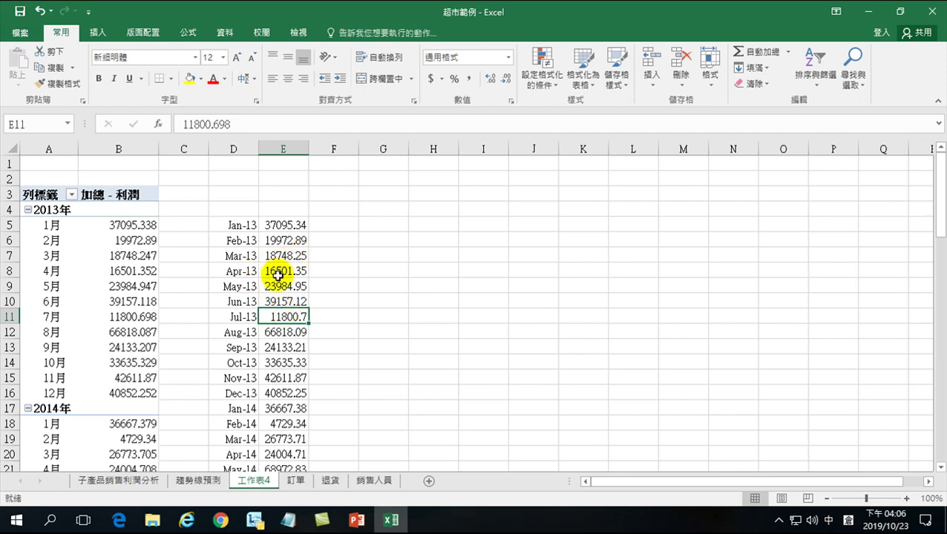
left_click(253, 342)
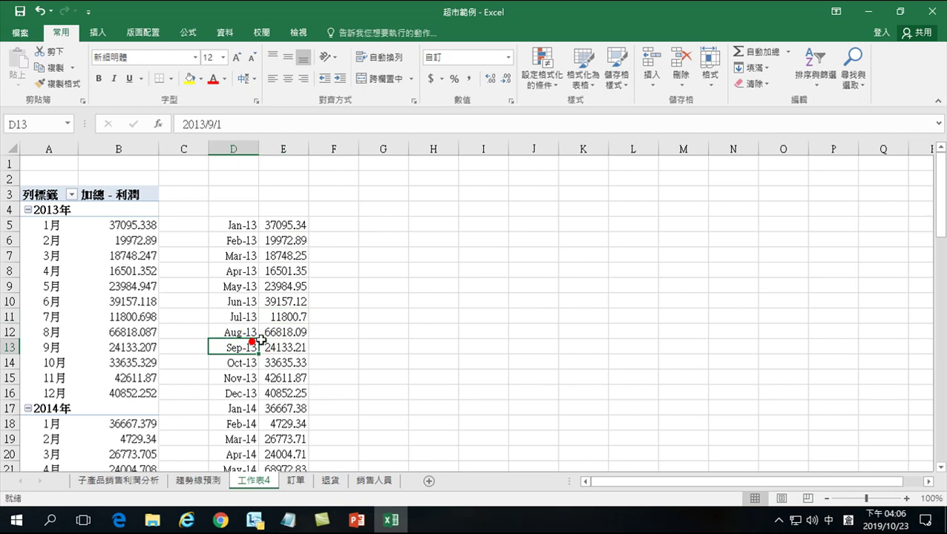
- Create a line-chart forecast worksheet from the monthly date and profit series in columns D and E, with the forecast ending 2018/12/1
left_click(281, 345)
left_click(287, 377)
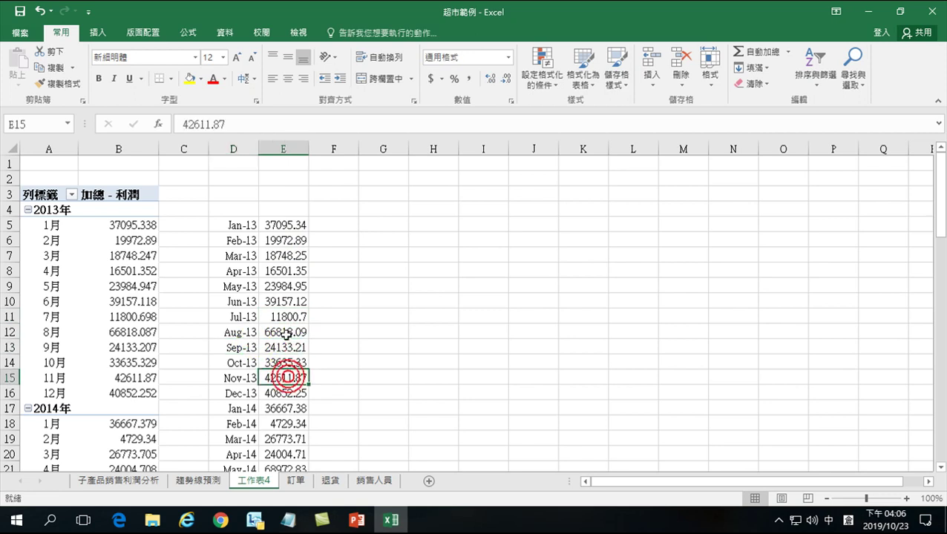
left_click_drag(285, 240, 286, 256)
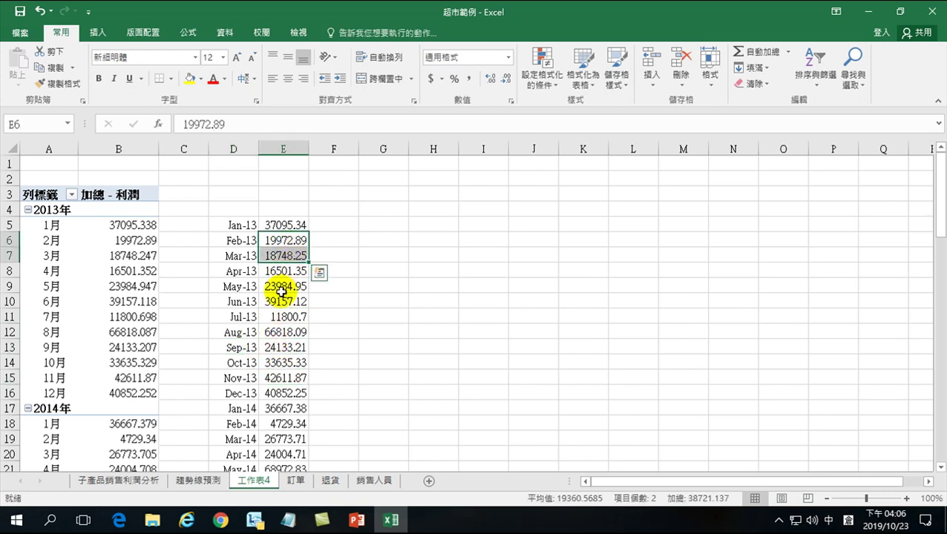
left_click(281, 301)
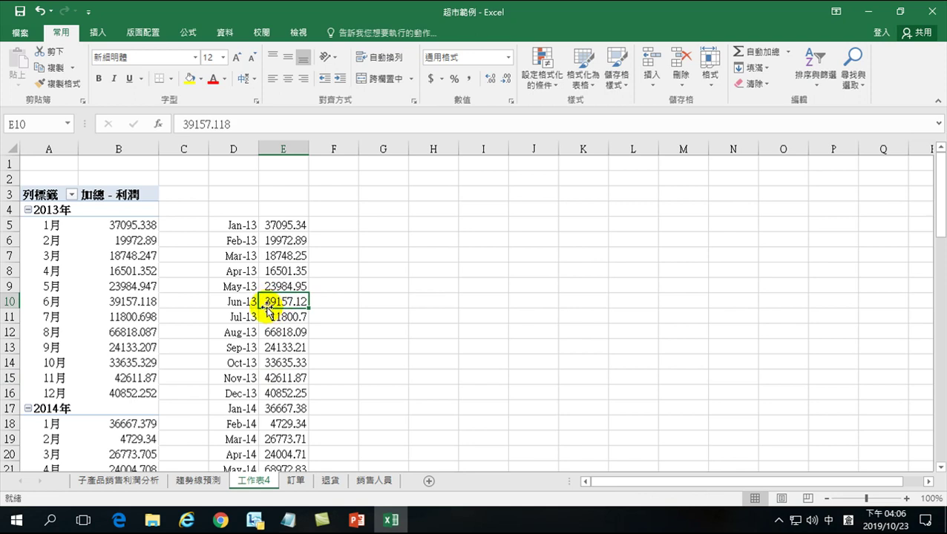
left_click(224, 33)
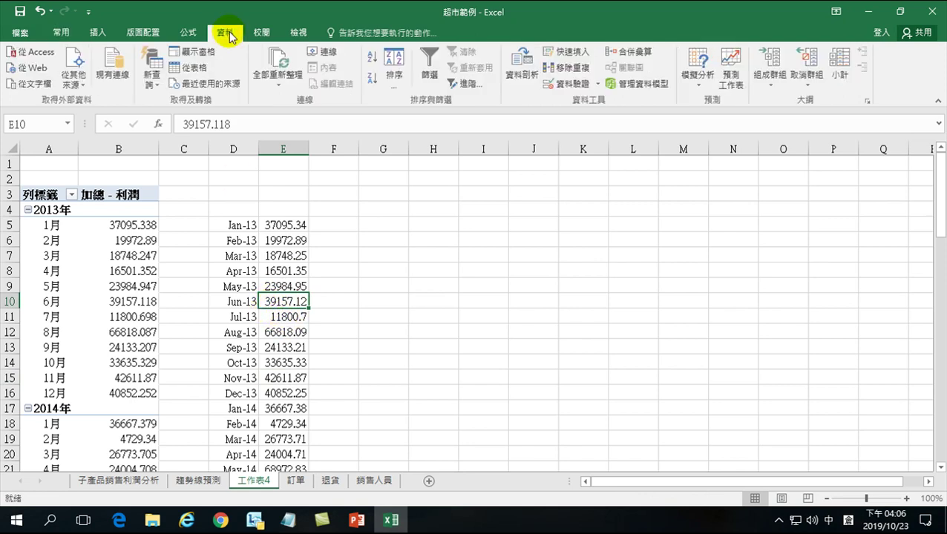
left_click(275, 316)
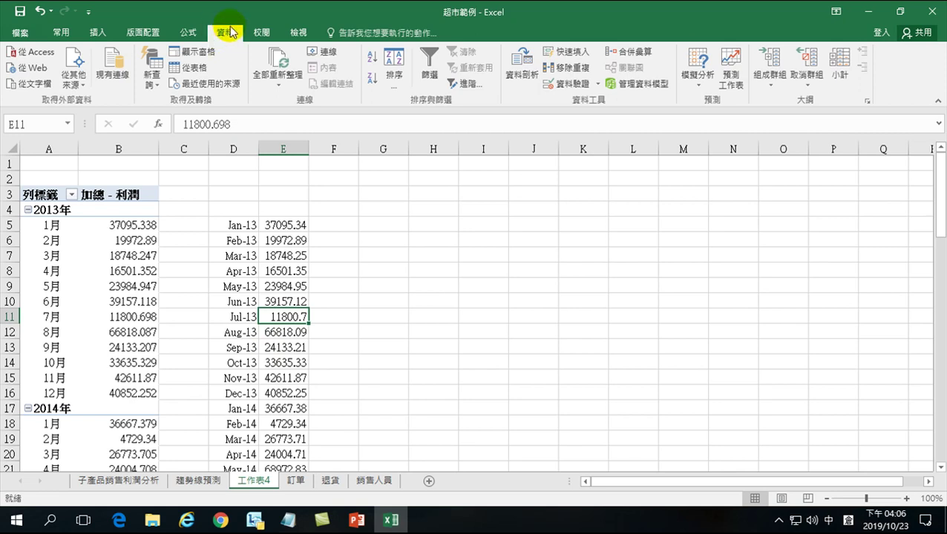
left_click(731, 61)
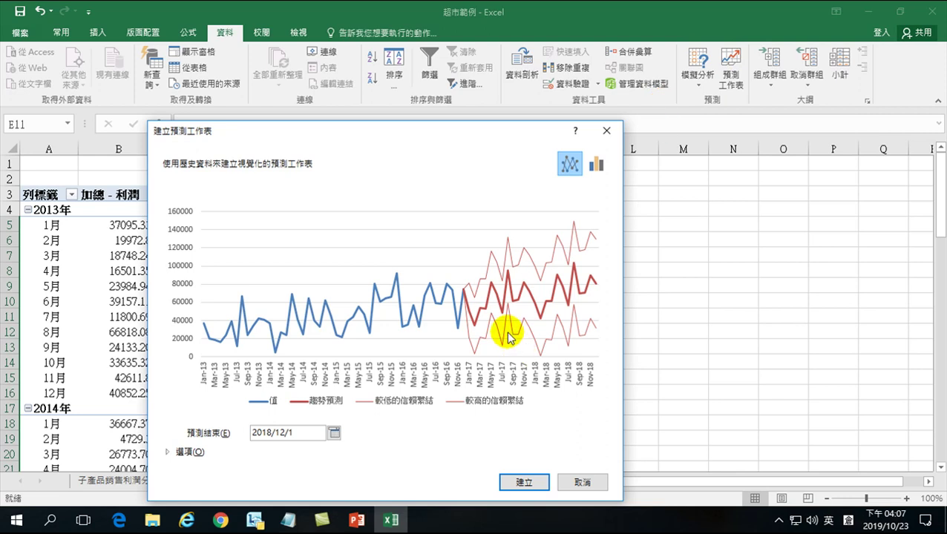
left_click(523, 484)
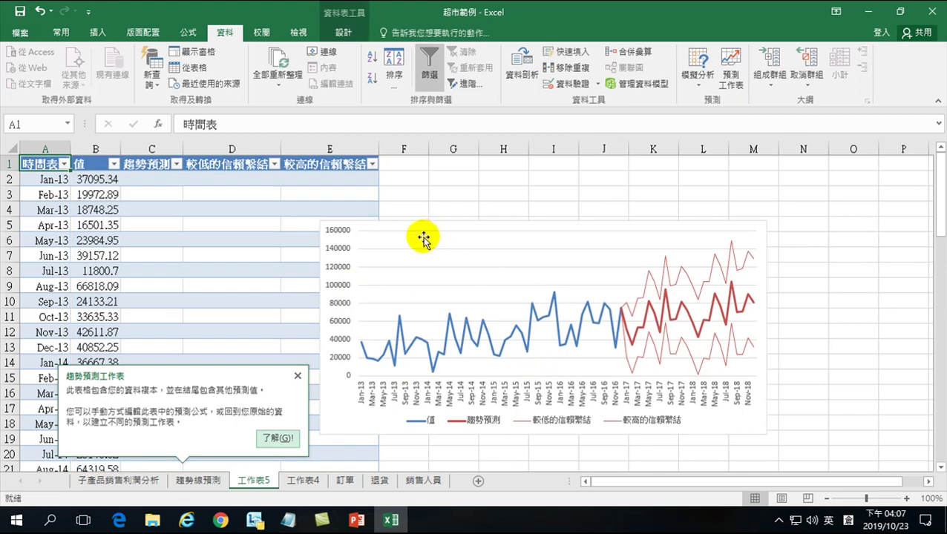
- Move the forecast chart clear of the table columns, widen it, and inspect the forecast points from Jan-17 onward
left_click_drag(425, 225, 497, 199)
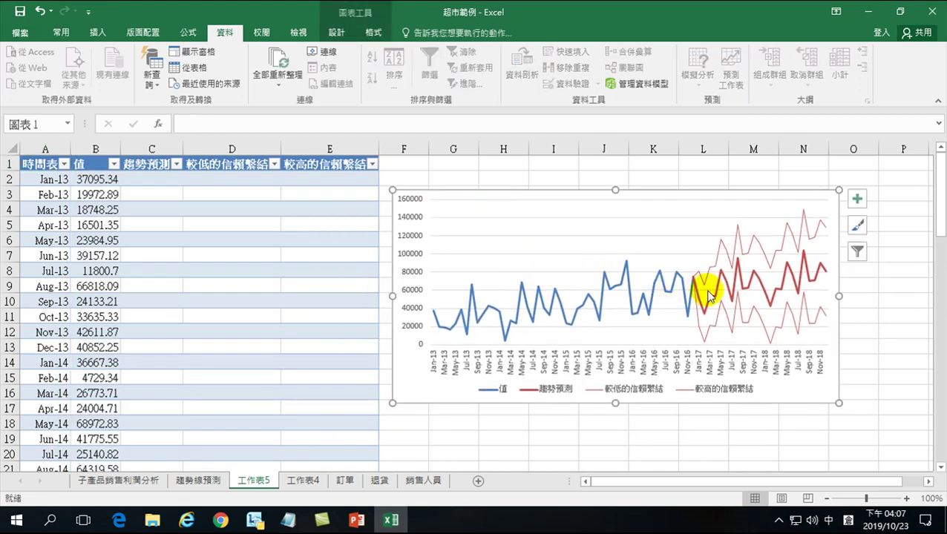
mouse_move(698, 282)
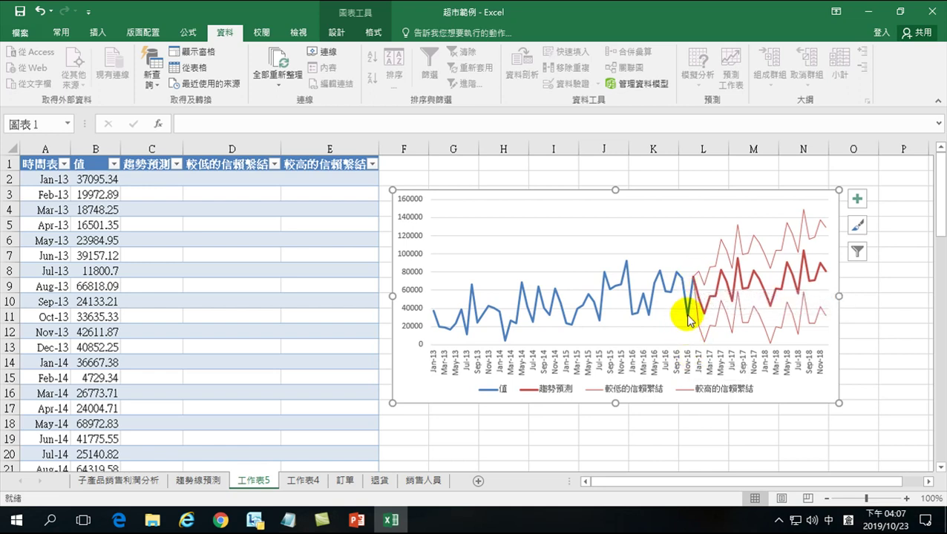
mouse_move(689, 320)
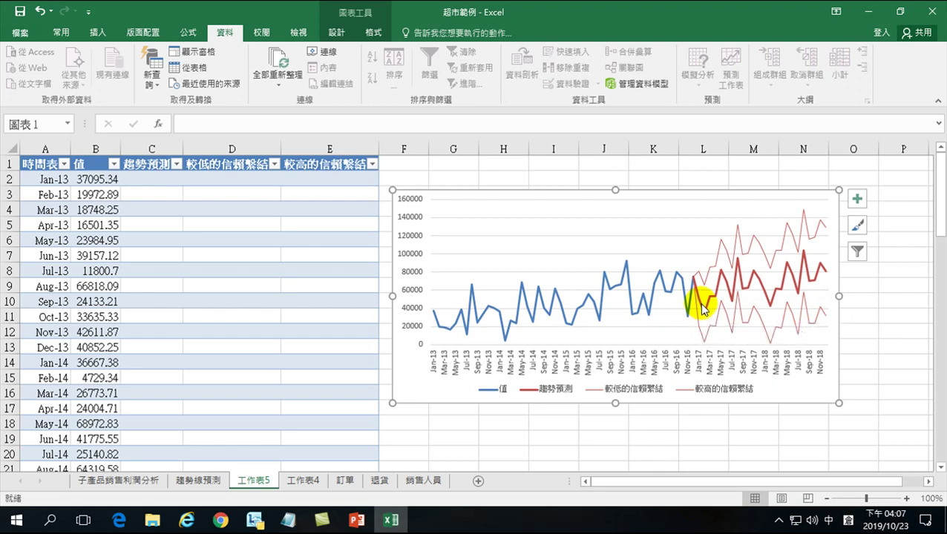
left_click_drag(838, 296, 873, 296)
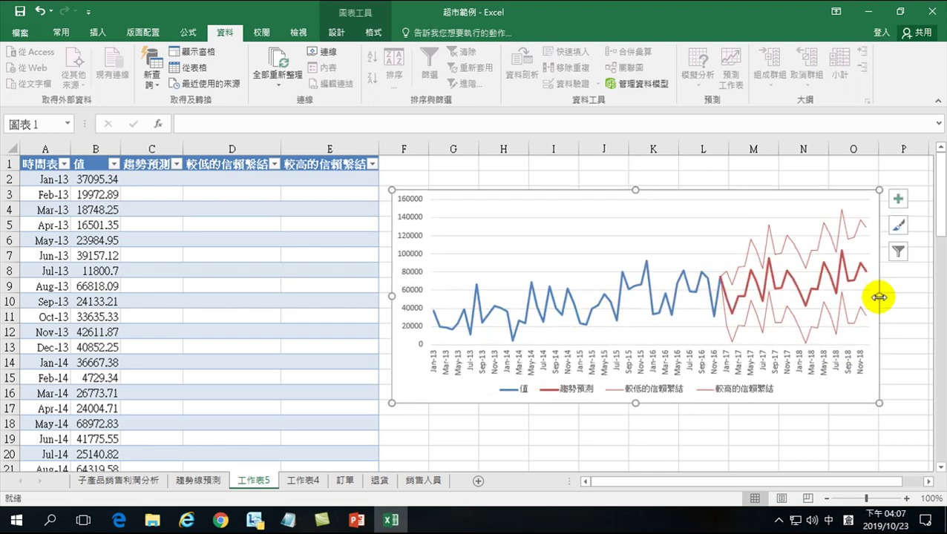
mouse_move(730, 303)
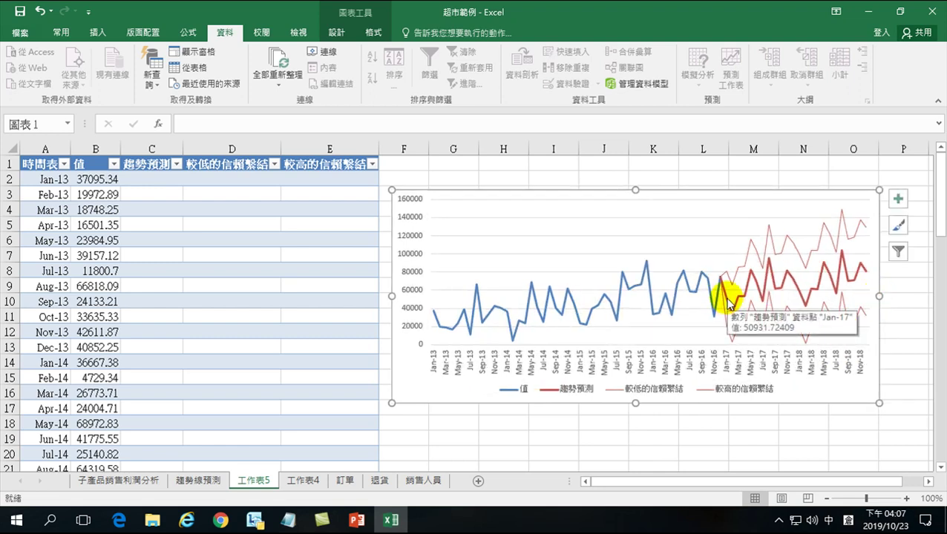
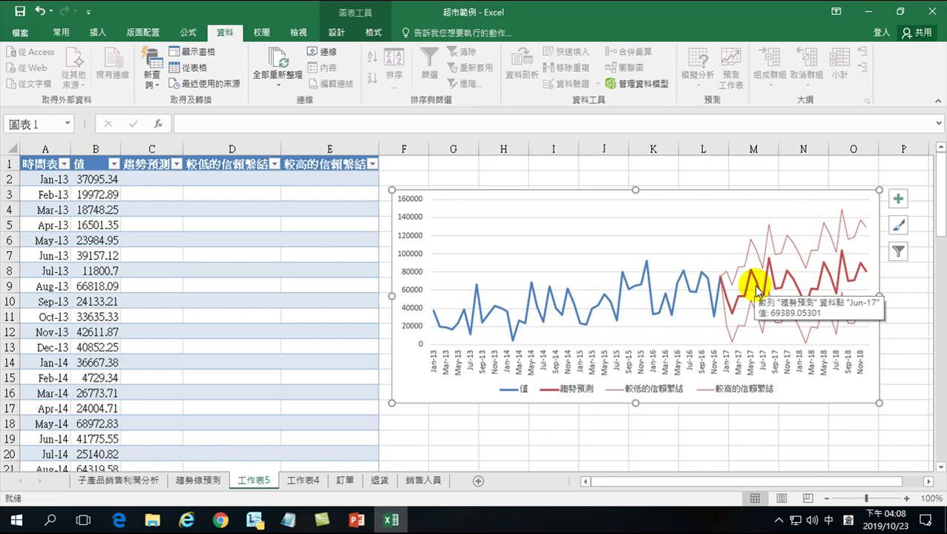
- Delete the forecast worksheet 工作表5 permanently
right_click(255, 482)
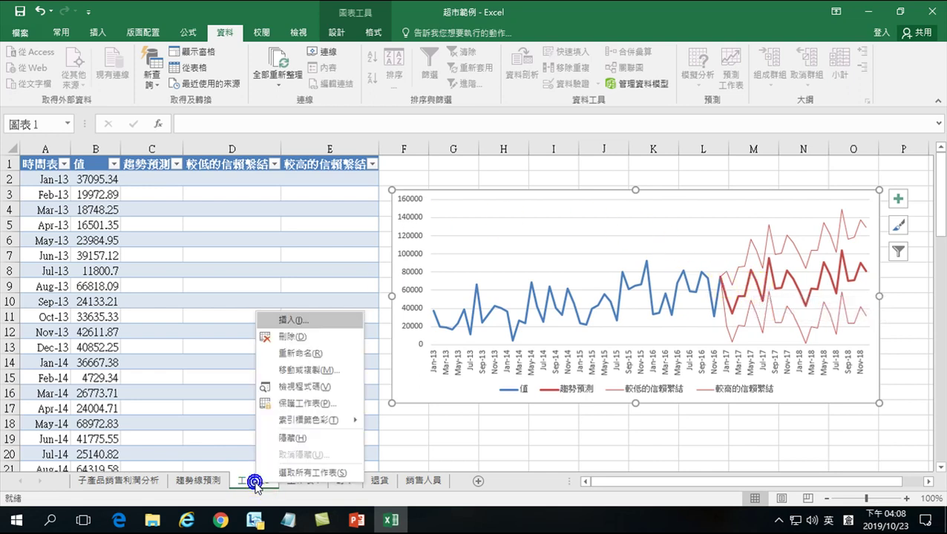
left_click(295, 339)
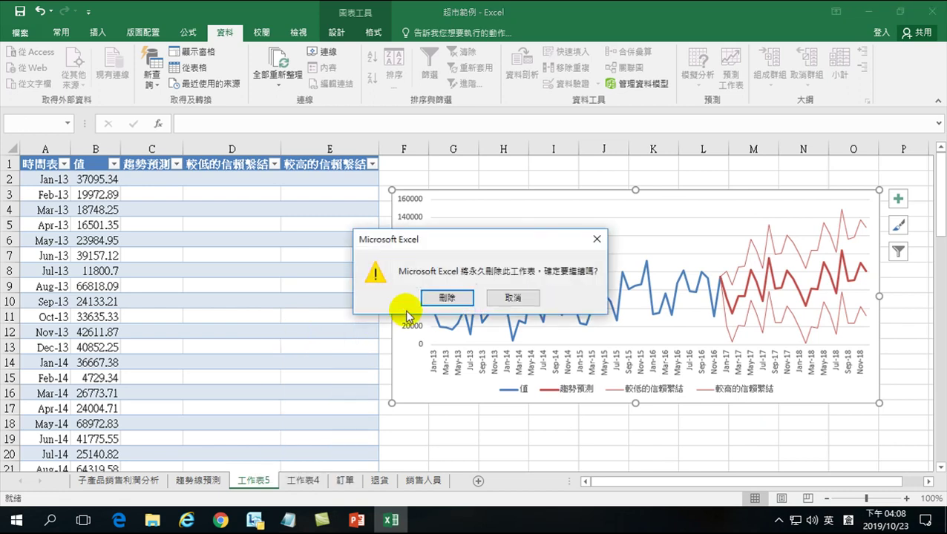
left_click(446, 298)
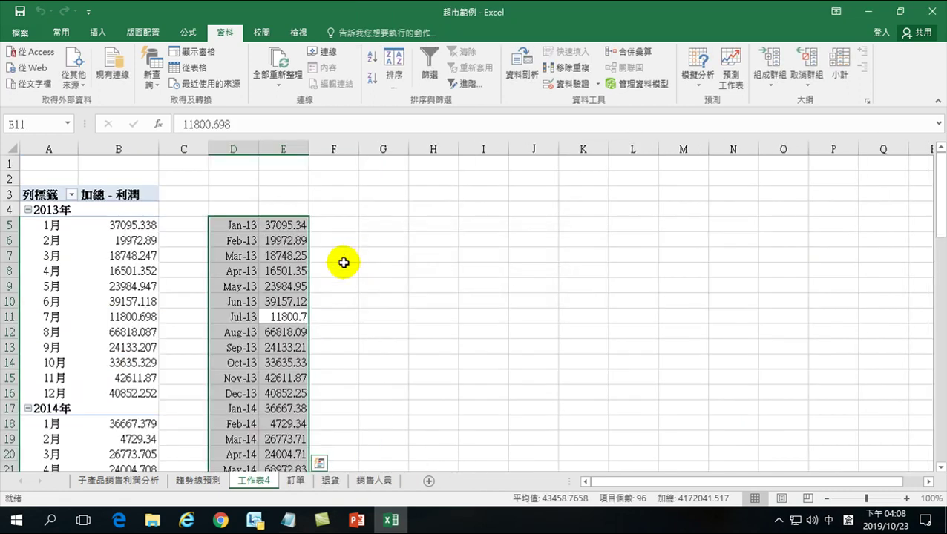
- Set up a new forecast worksheet from the date and profit series on 工作表4 and expand its options
left_click(270, 255)
left_click(279, 293)
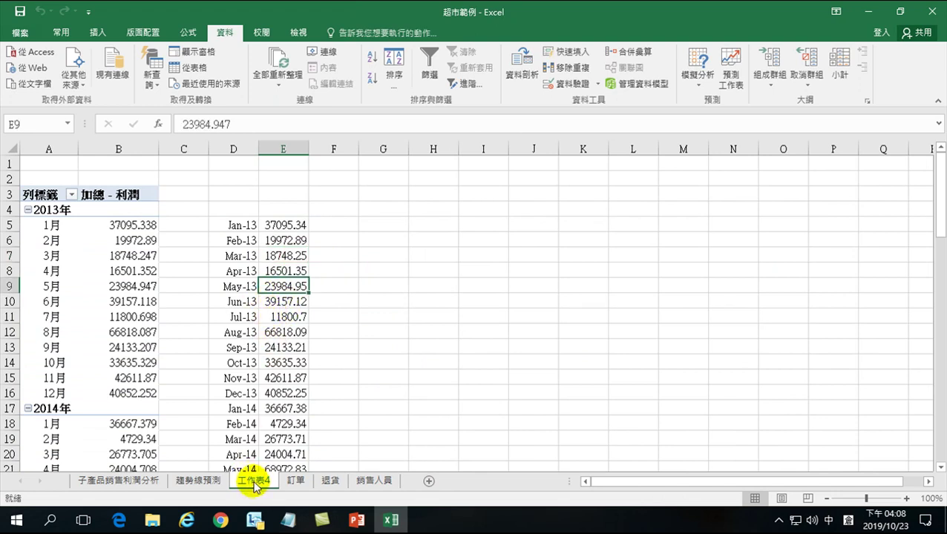
left_click(280, 319)
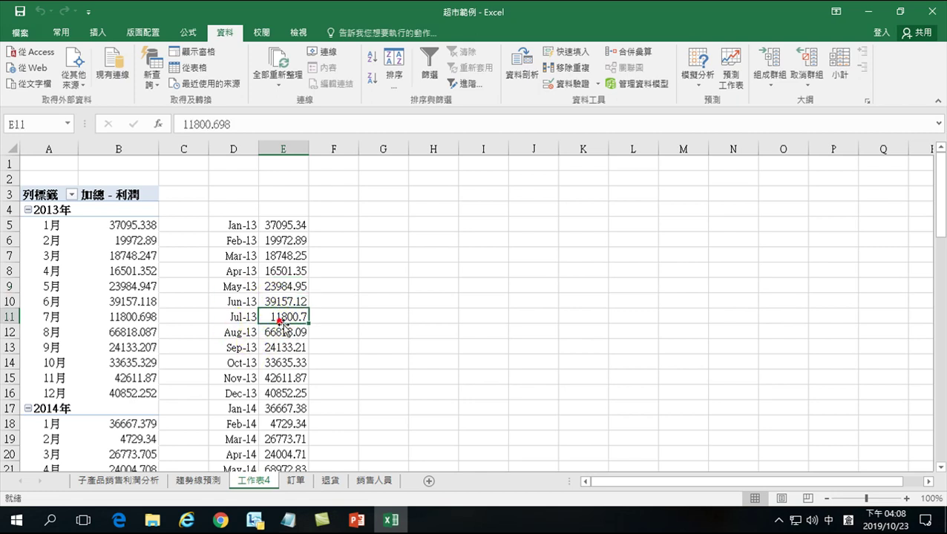
left_click(236, 348)
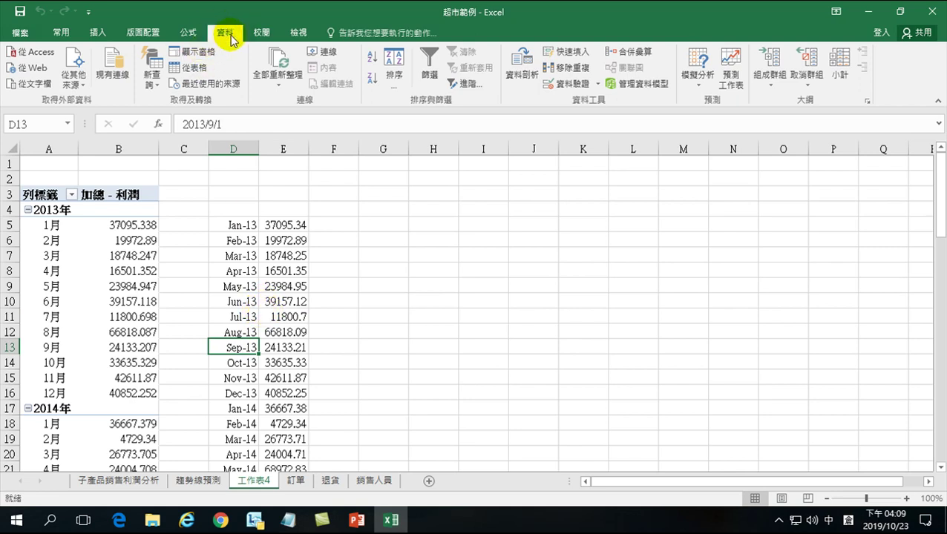
left_click(729, 61)
left_click_drag(469, 133, 643, 97)
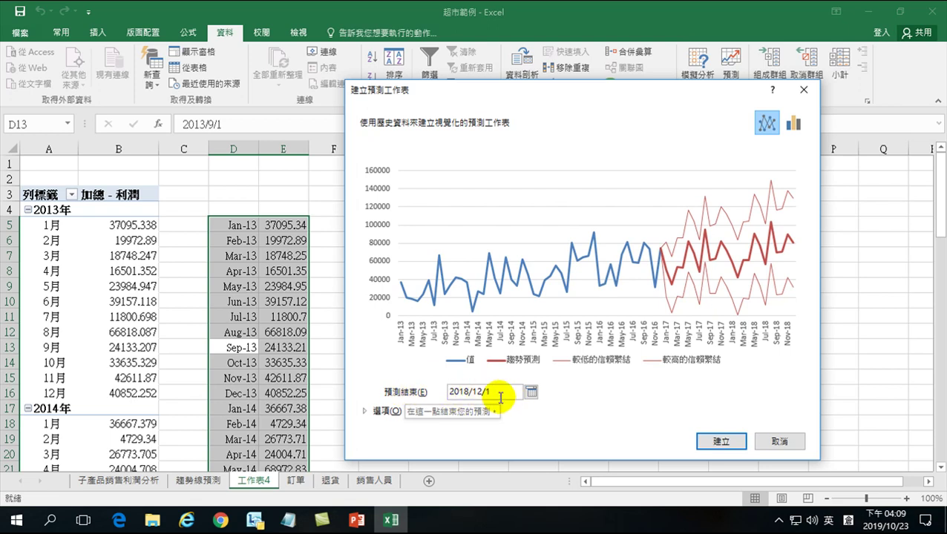
left_click(367, 413)
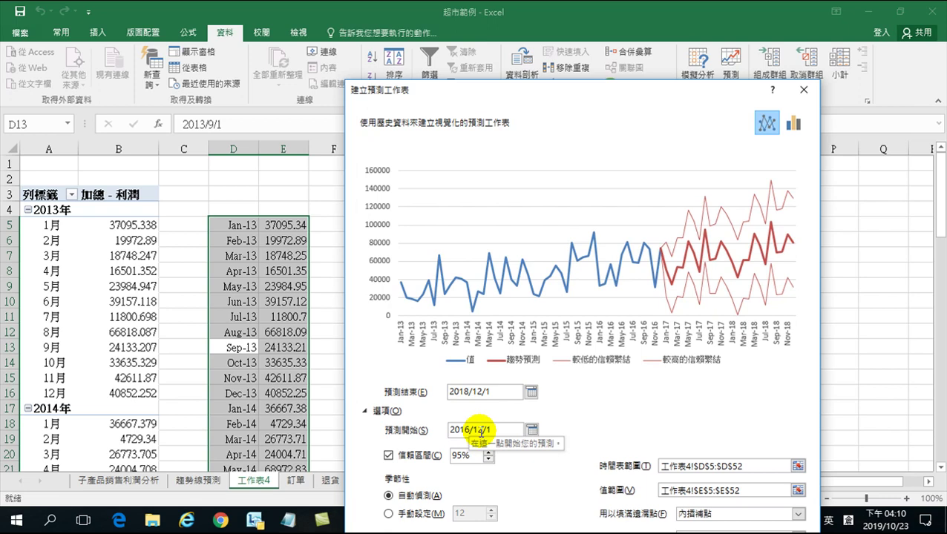
left_click_drag(640, 96, 643, 33)
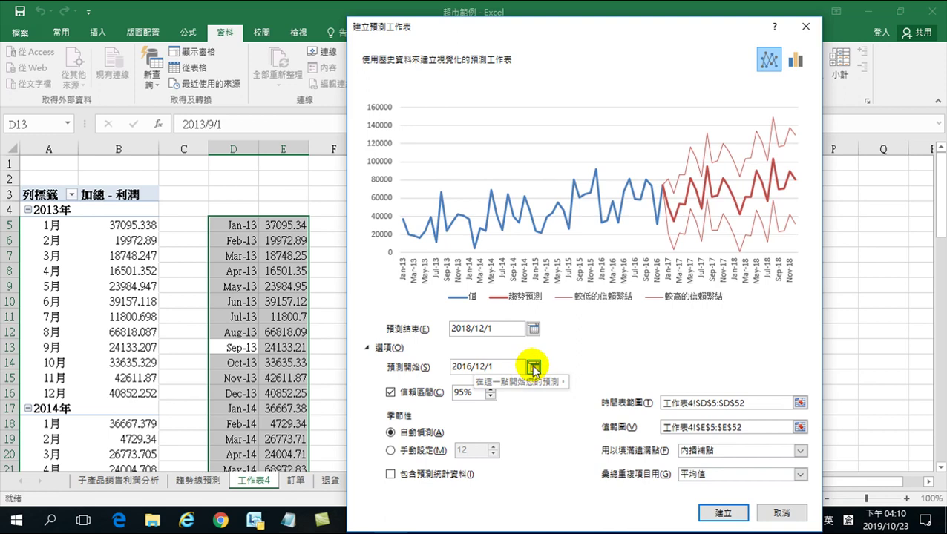
- Set the forecast start date (預測開始) to 2016/1/1
left_click(533, 368)
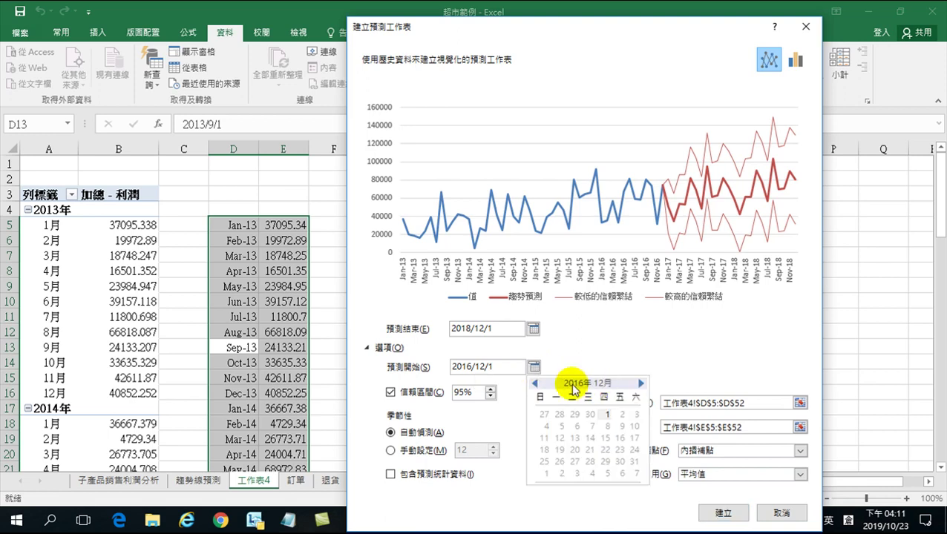
left_click(534, 382)
left_click(534, 383)
left_click(534, 383)
left_click(534, 383)
left_click(534, 383)
left_click(534, 383)
left_click(535, 383)
left_click(534, 383)
left_click(534, 383)
left_click(534, 382)
left_click(534, 383)
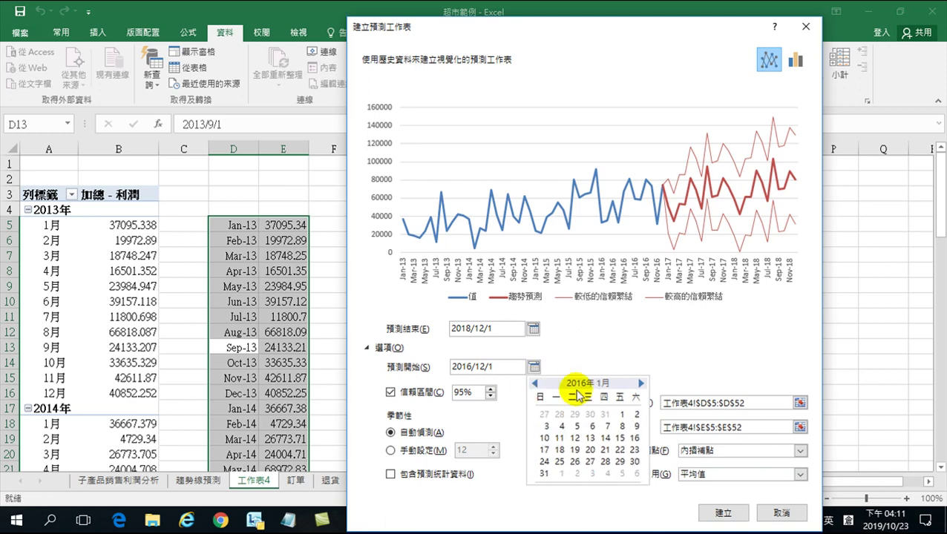
left_click(622, 414)
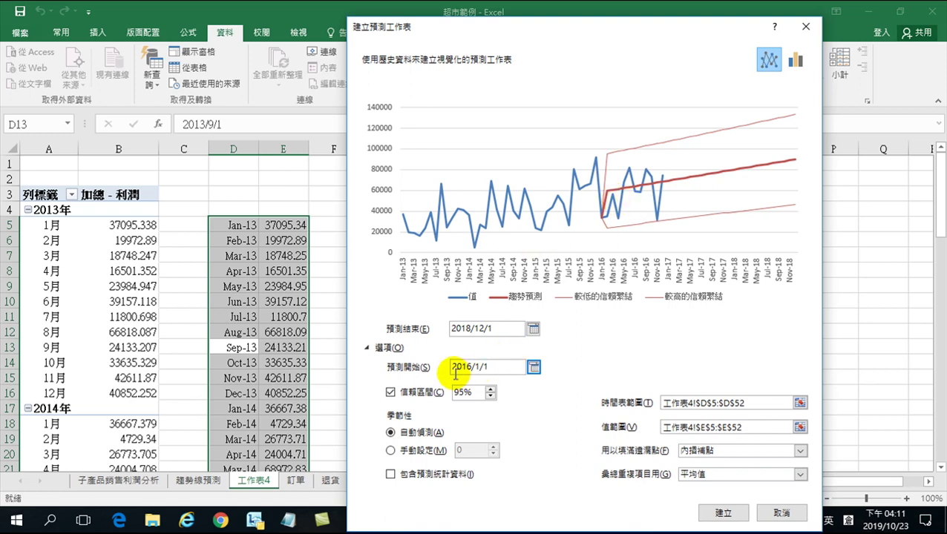
- Set the forecast end date (預測結束) to 2016/12/1 and apply it to the preview
mouse_move(394, 369)
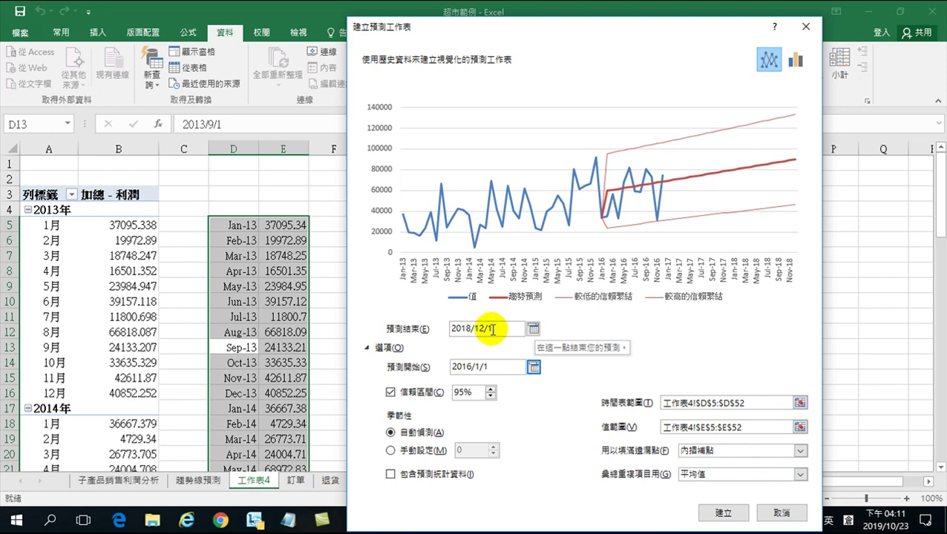
left_click(469, 330)
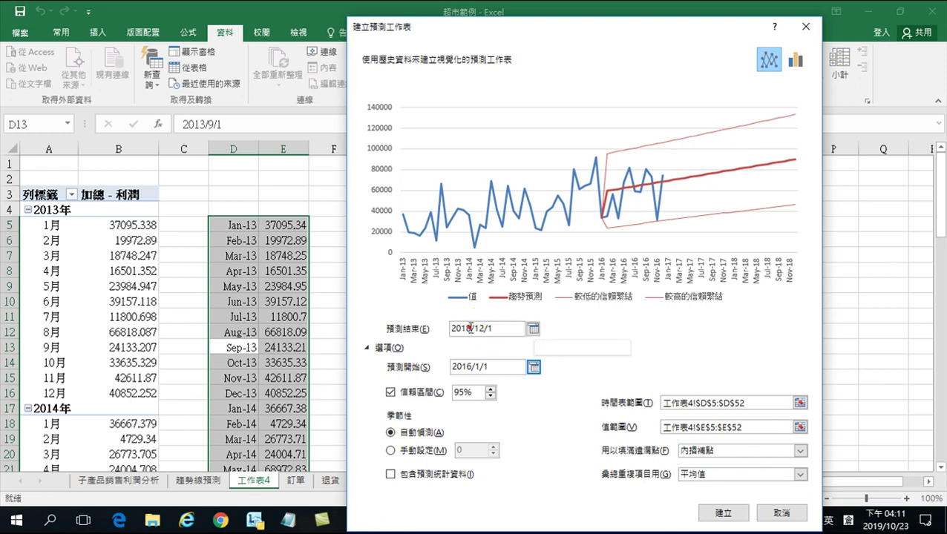
left_click(468, 330)
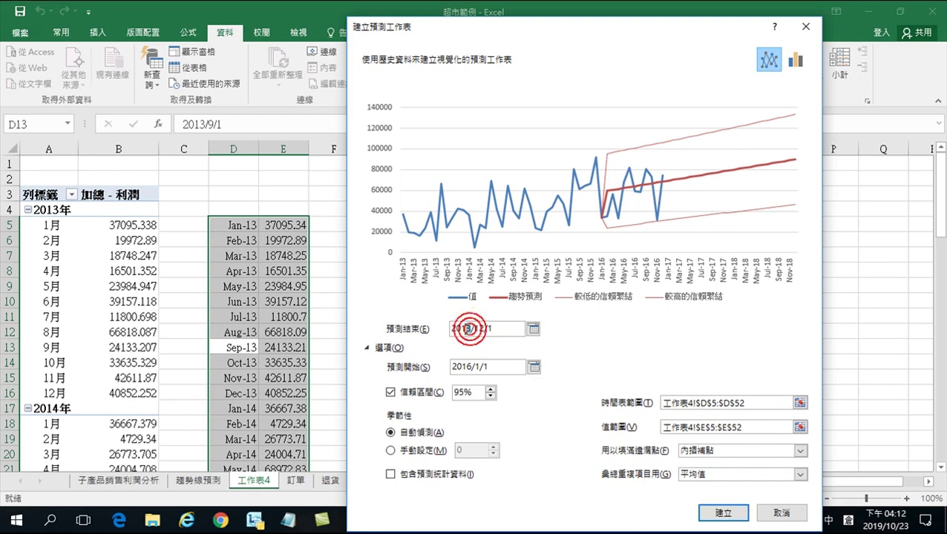
left_click(495, 367)
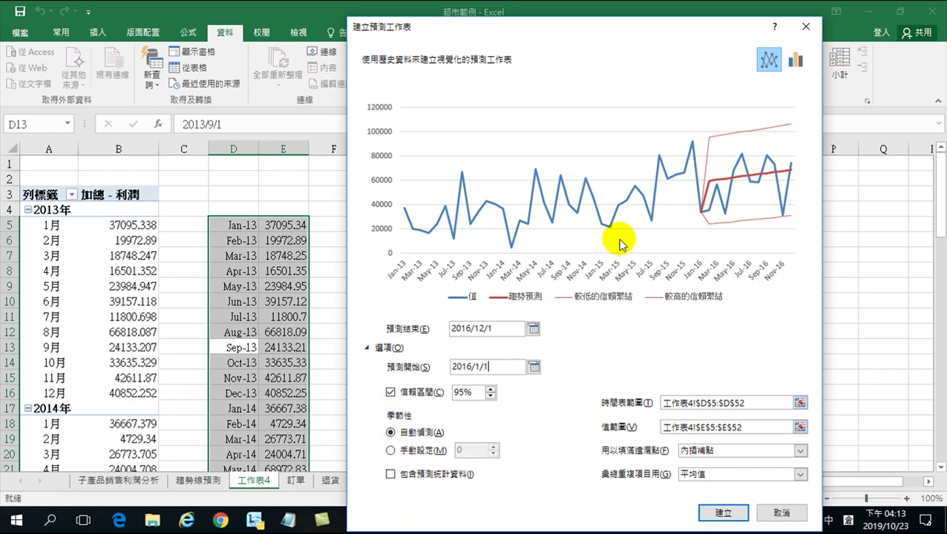
- Set the seasonality manually to 12 and create the forecast worksheet
left_click(391, 451)
left_click(463, 451)
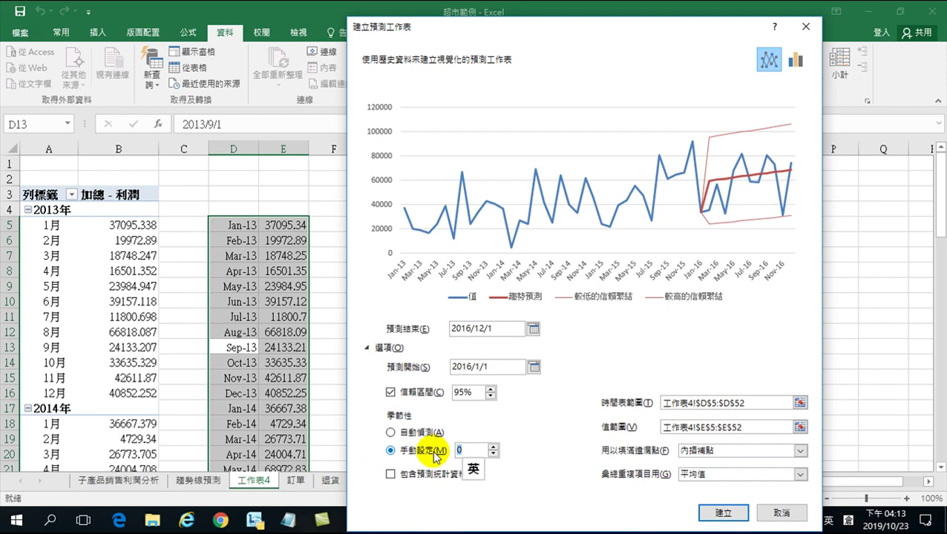
type("12")
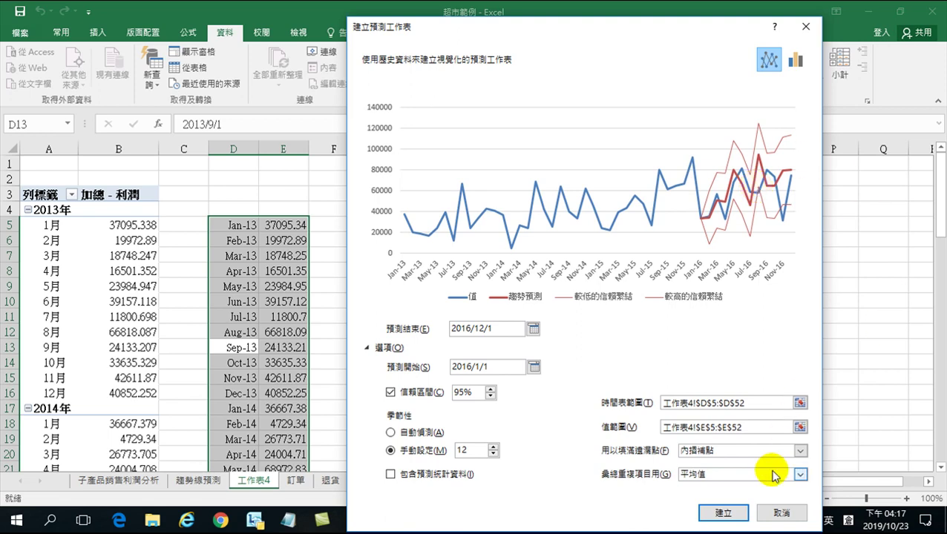
left_click(723, 513)
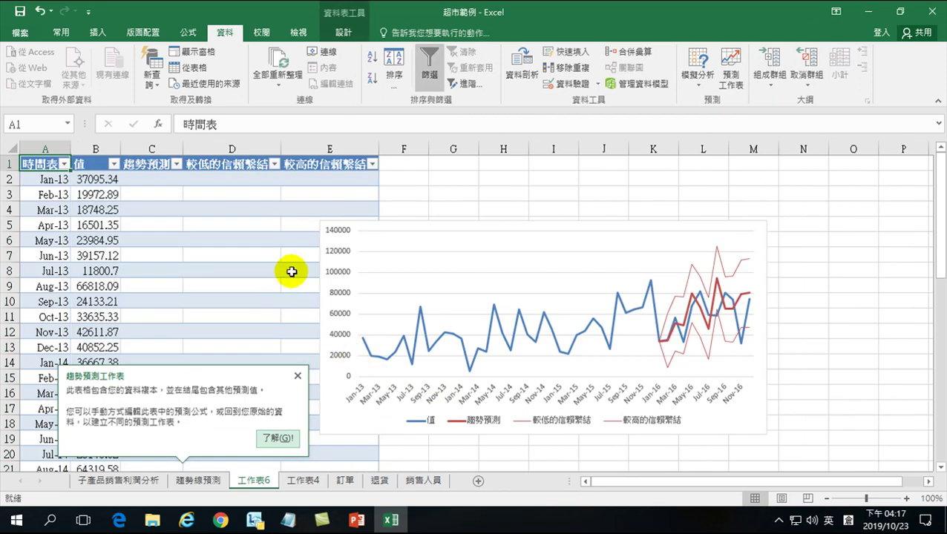
- Move the forecast chart clear of the table columns and review the table's 2016 forecast and confidence bound rows against the actual values
left_click_drag(370, 230, 466, 197)
scroll(222, 349, "down", 4)
scroll(184, 348, "down", 2)
scroll(135, 334, "up", 7)
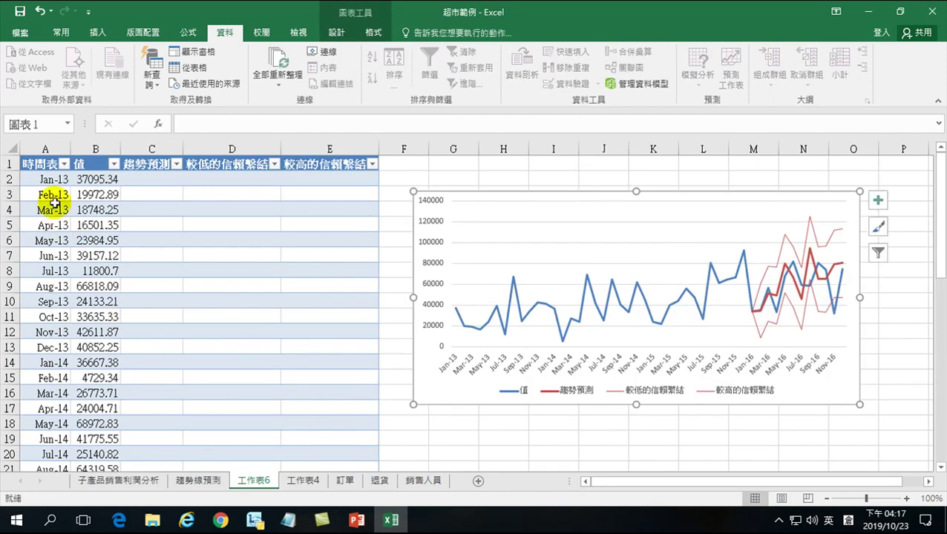
scroll(55, 198, "down", 7)
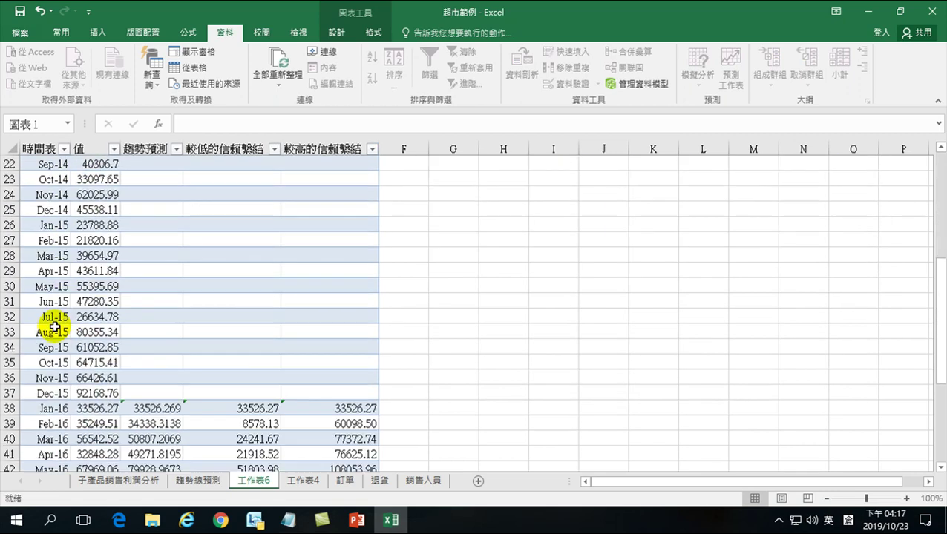
scroll(59, 319, "down", 2)
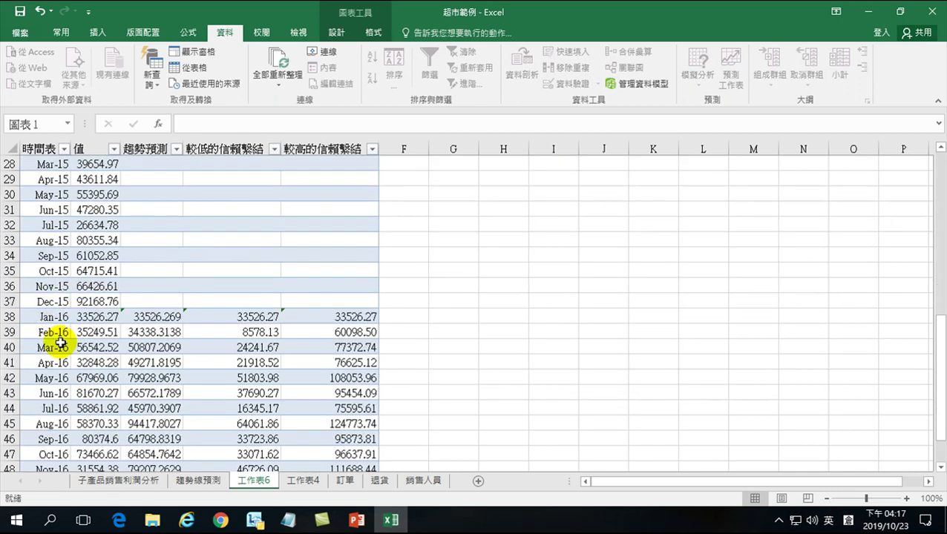
- Compare the 2016 值 and 趨勢預測 columns from Jan-16 to Sep-16, then the Jan-16 and Feb-16 pairs individually
left_click_drag(52, 317, 152, 323)
left_click_drag(87, 310, 152, 420)
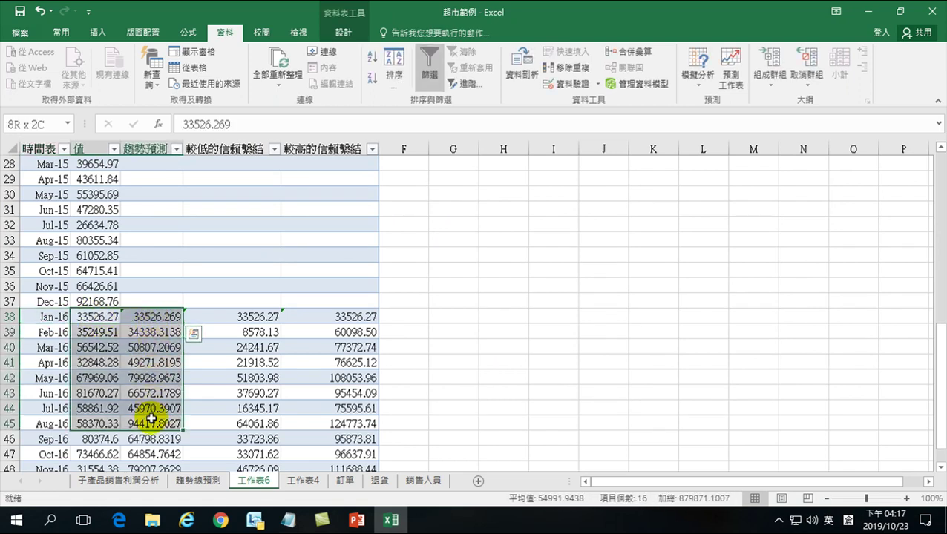
left_click_drag(86, 316, 97, 441)
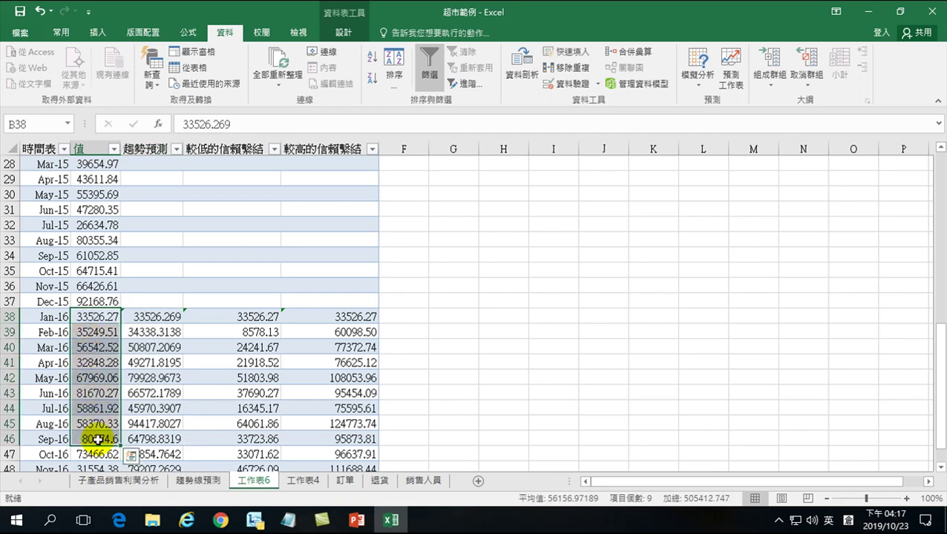
left_click_drag(137, 317, 148, 440)
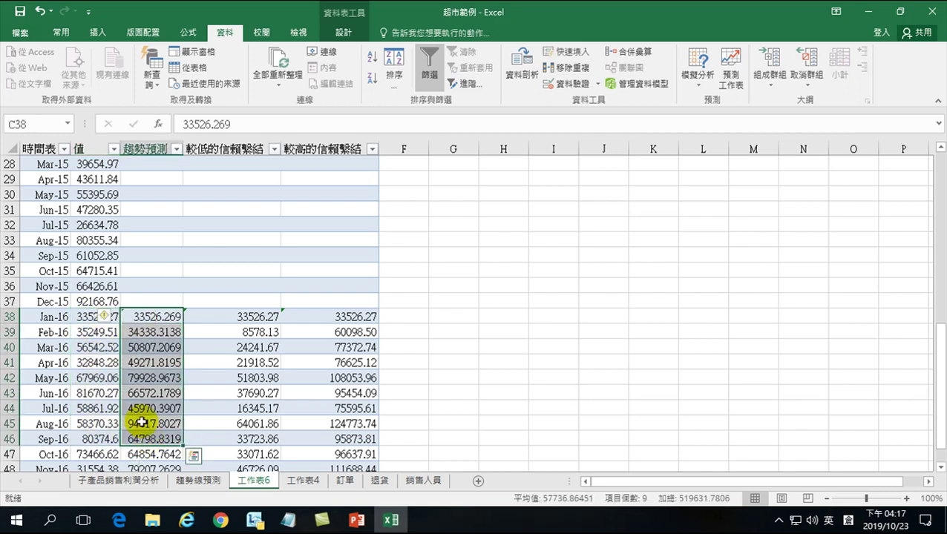
left_click(155, 311)
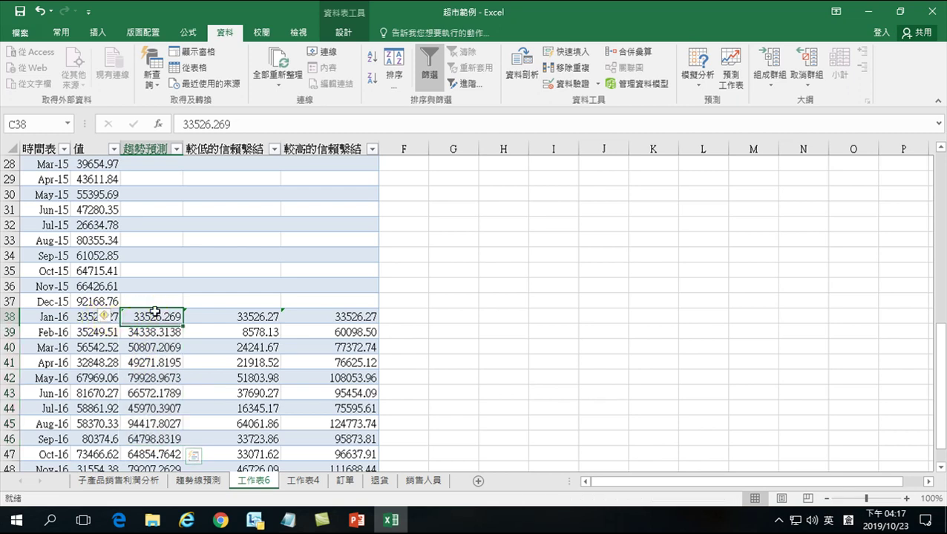
left_click(99, 319)
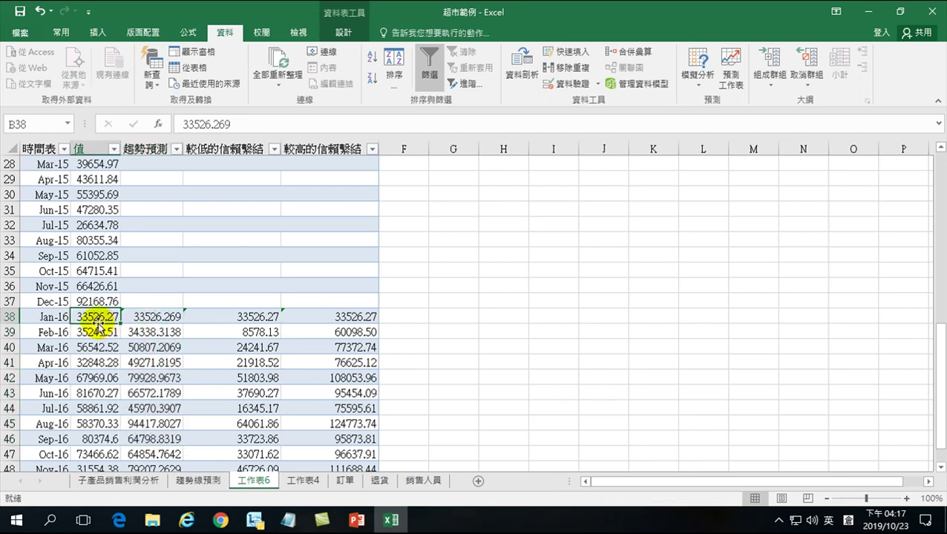
left_click(147, 320)
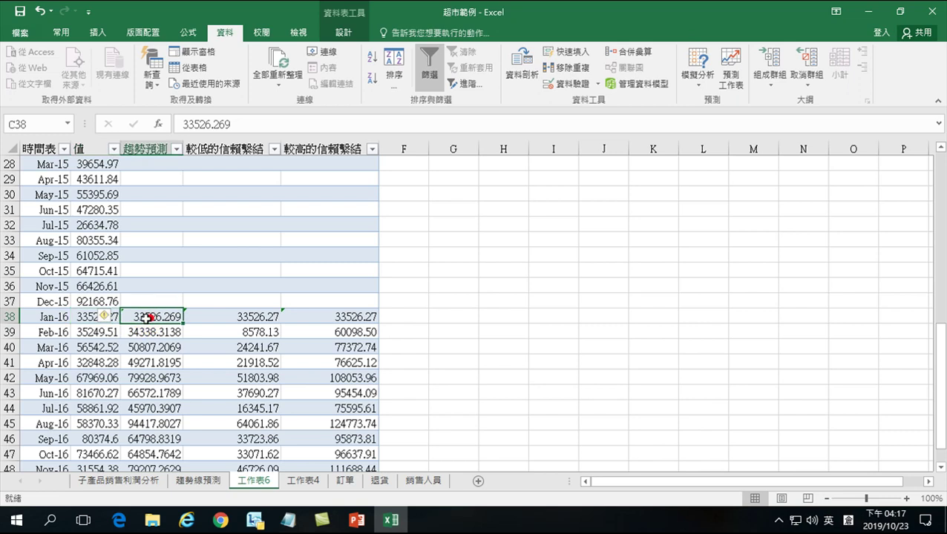
left_click(98, 335)
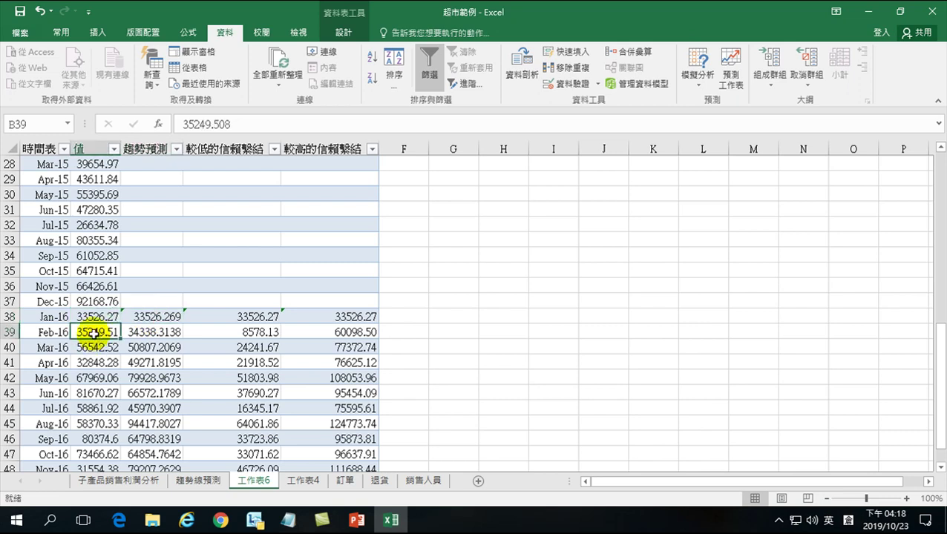
left_click(153, 333)
left_click_drag(90, 331, 138, 341)
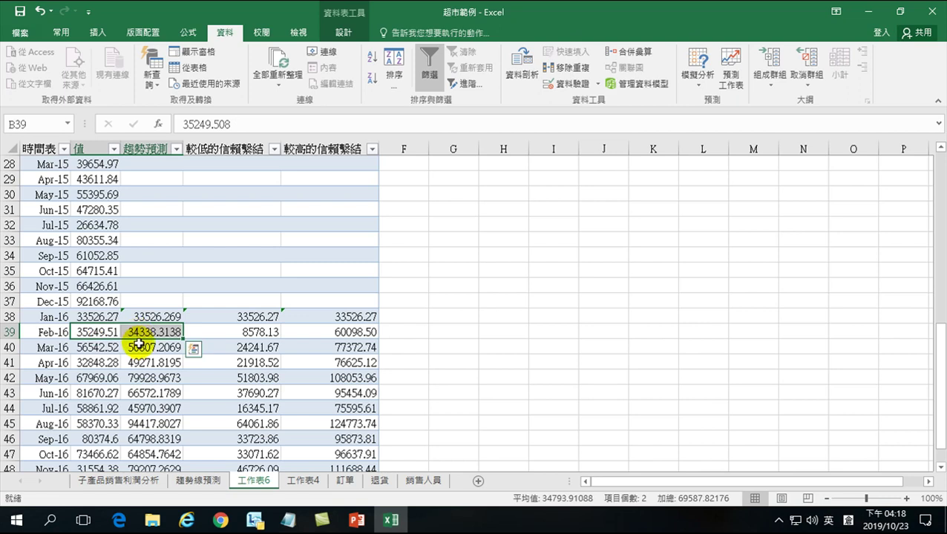
- Inspect the Feb-16 and Mar-16 趨勢預測 points on the forecast chart and check them against the table rows
scroll(498, 313, "up", 9)
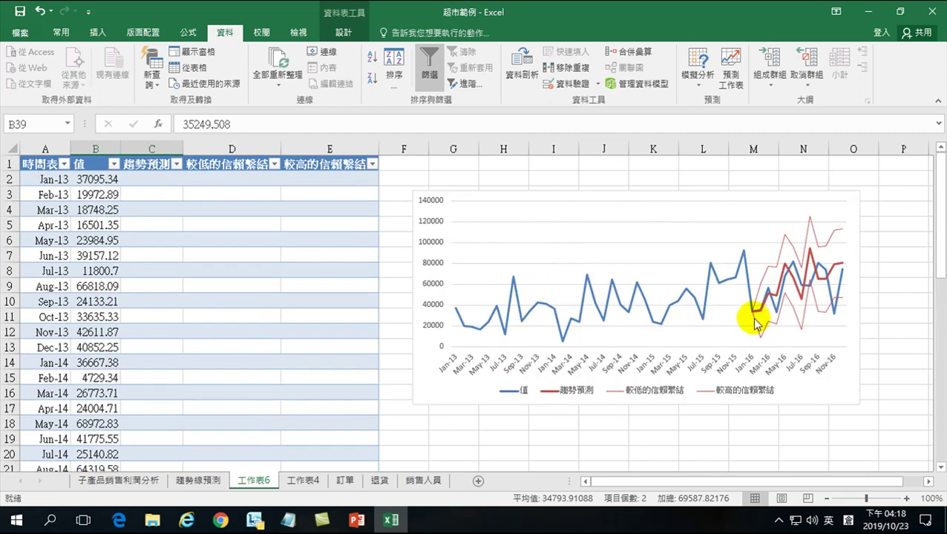
mouse_move(763, 320)
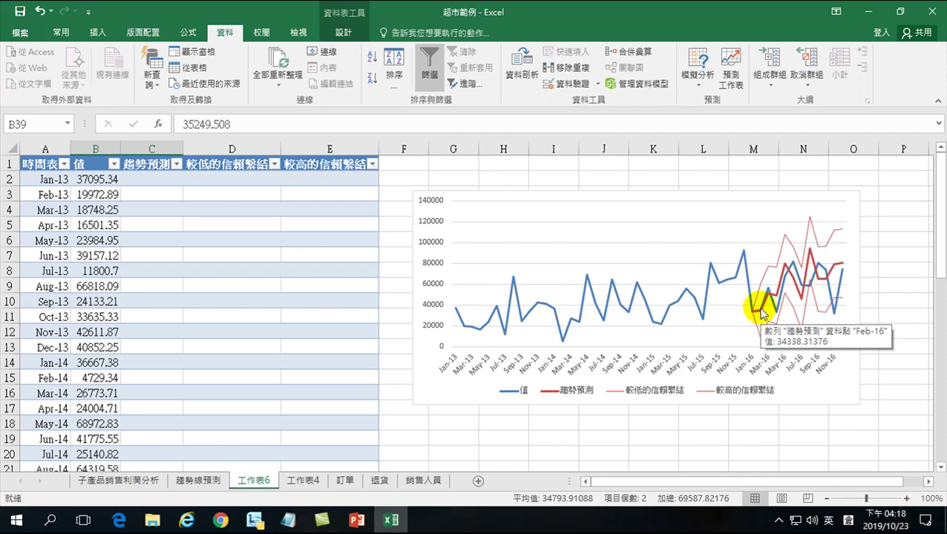
mouse_move(768, 294)
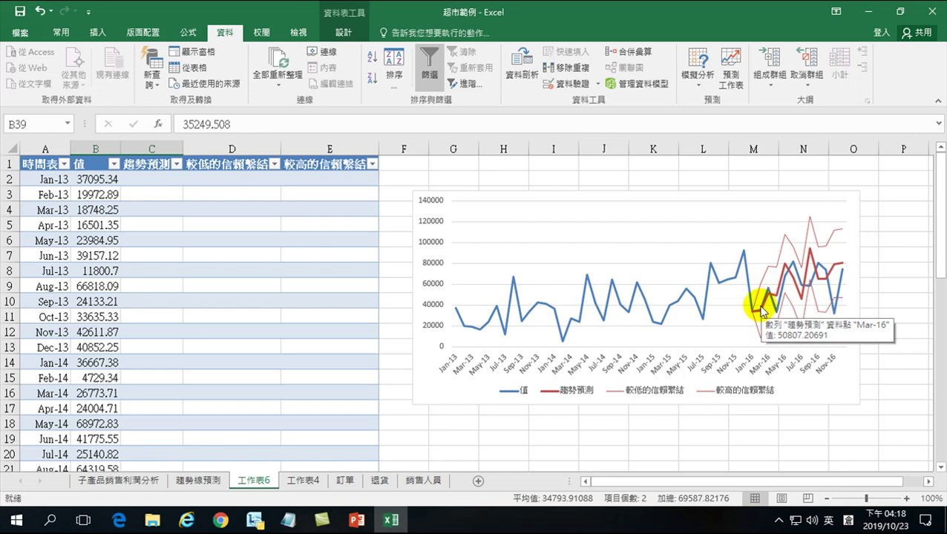
scroll(252, 393, "down", 10)
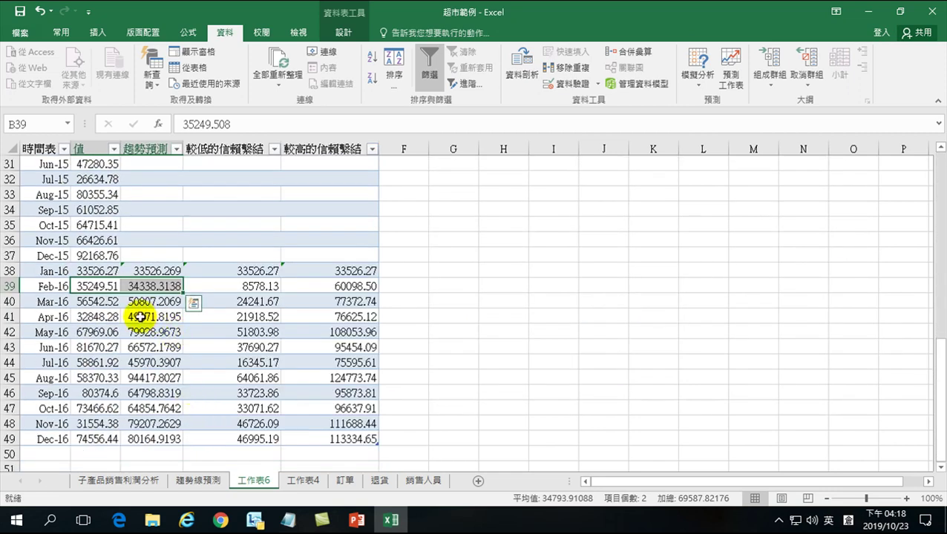
- Enlarge the forecast chart vertically, extending its upper edge to row 1 and its lower edge past row 22
scroll(666, 287, "up", 6)
right_click(709, 277)
key("Escape")
scroll(630, 293, "up", 4)
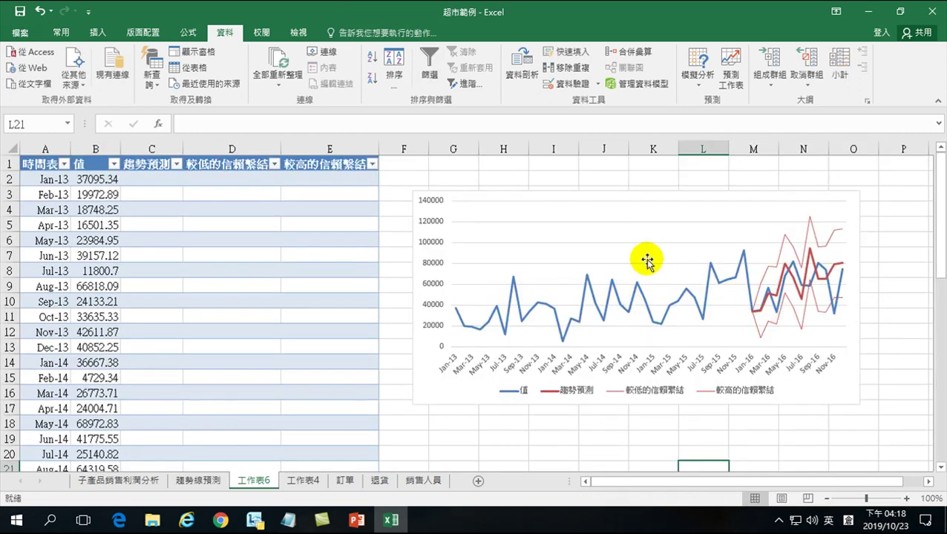
left_click(625, 202)
left_click_drag(637, 192, 636, 160)
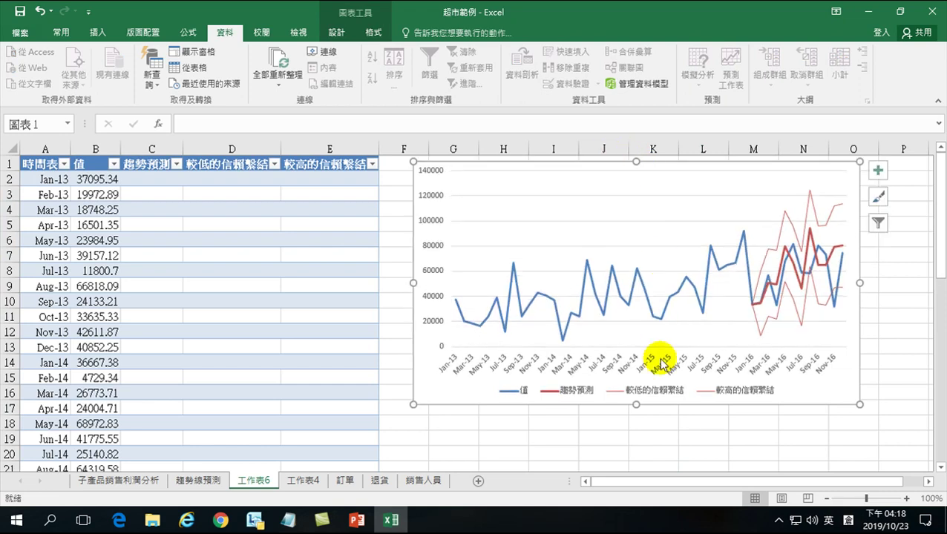
left_click(630, 397)
scroll(658, 468, "down", 1)
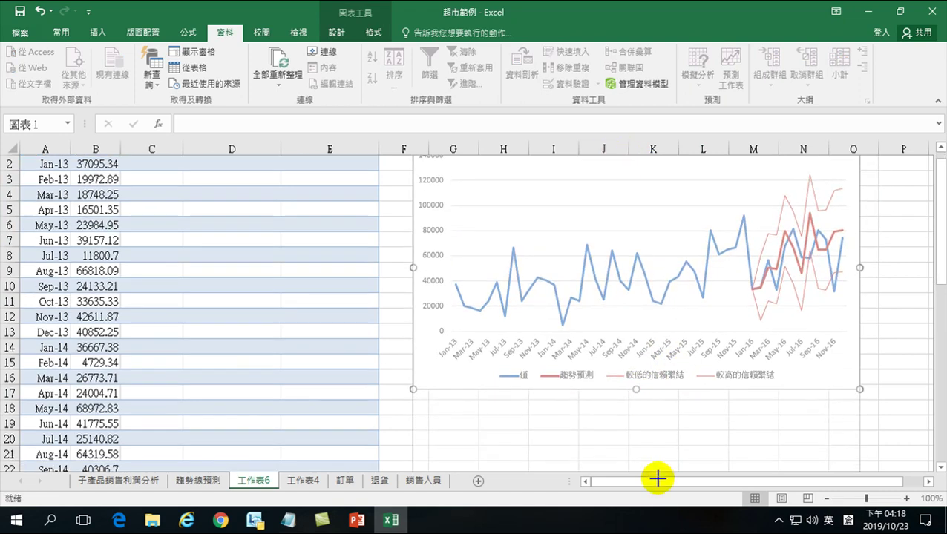
left_click_drag(658, 479, 661, 470)
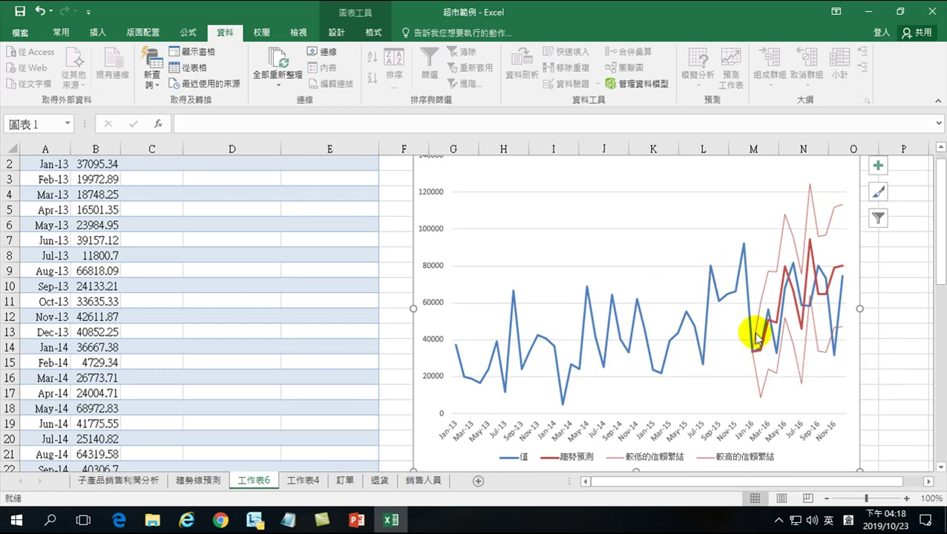
- Check the Jan-16 point on the enlarged chart against the 值 and 趨勢預測 cells of the Jan-16 row
mouse_move(761, 353)
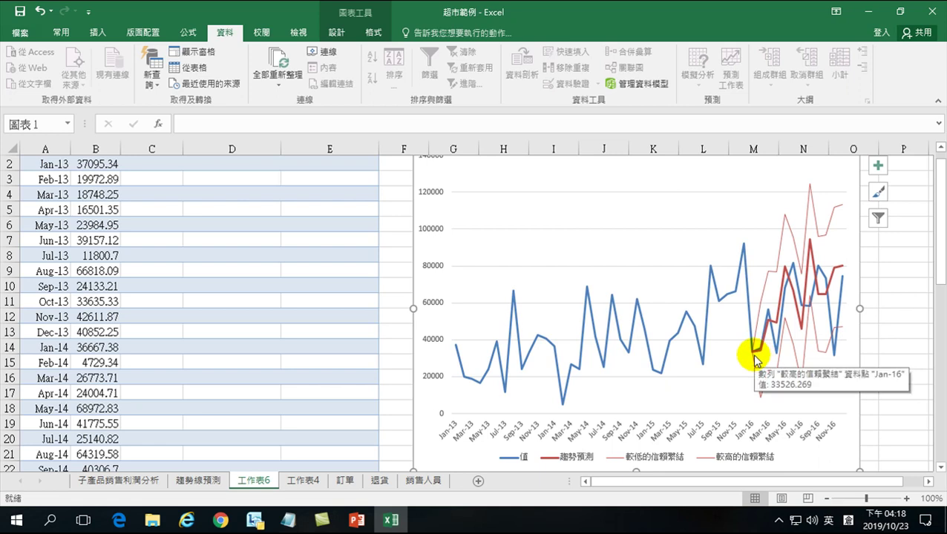
scroll(154, 410, "down", 10)
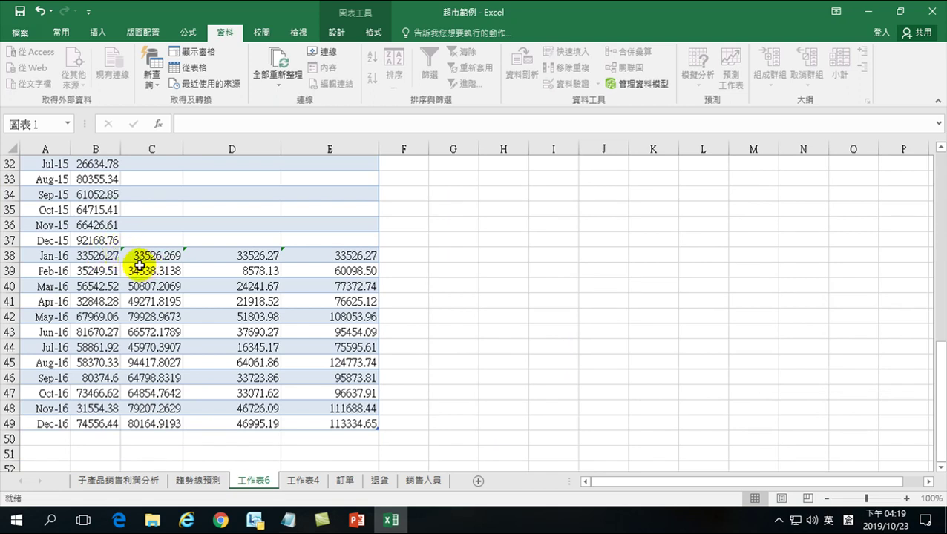
left_click_drag(105, 256, 147, 267)
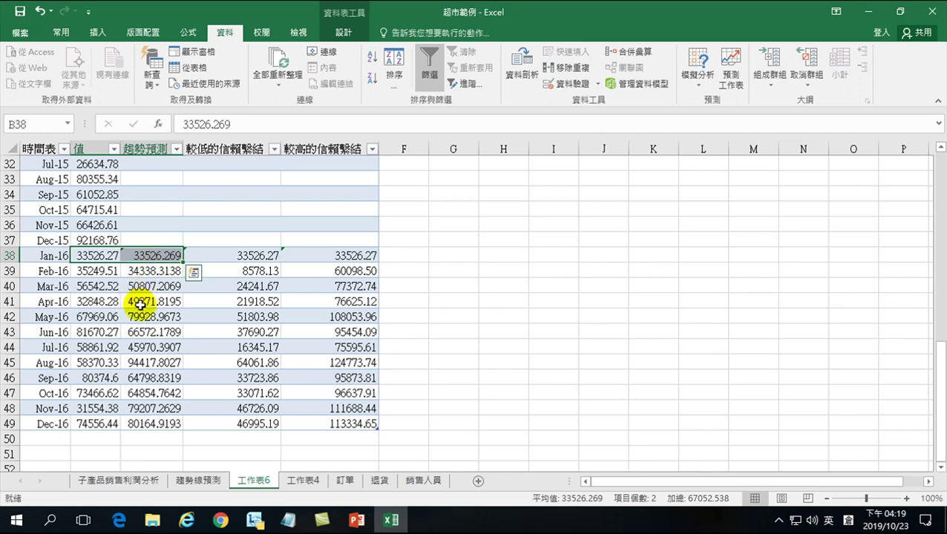
scroll(140, 305, "up", 5)
scroll(141, 310, "up", 5)
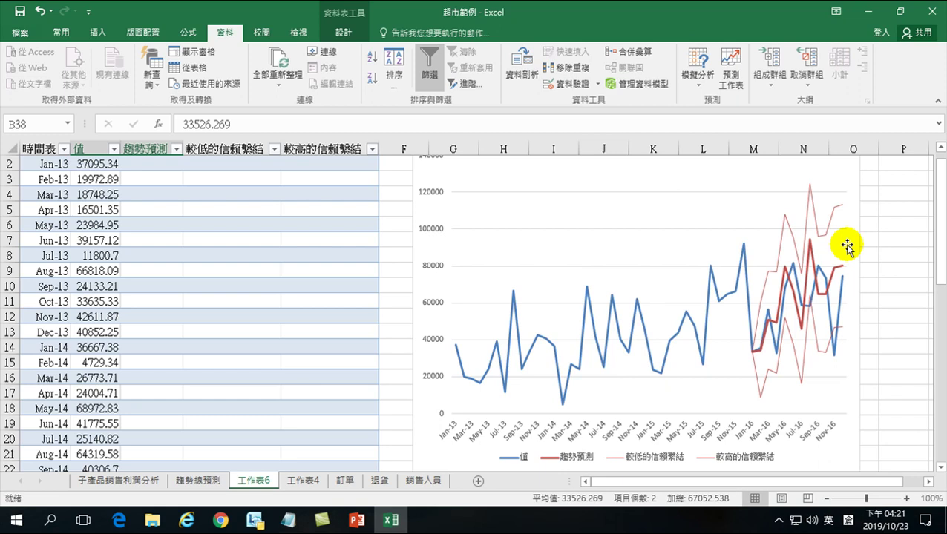
- Review the linear trendline chart on the 趨勢線預測 sheet for comparison and return to the forecast on 工作表6
left_click(195, 481)
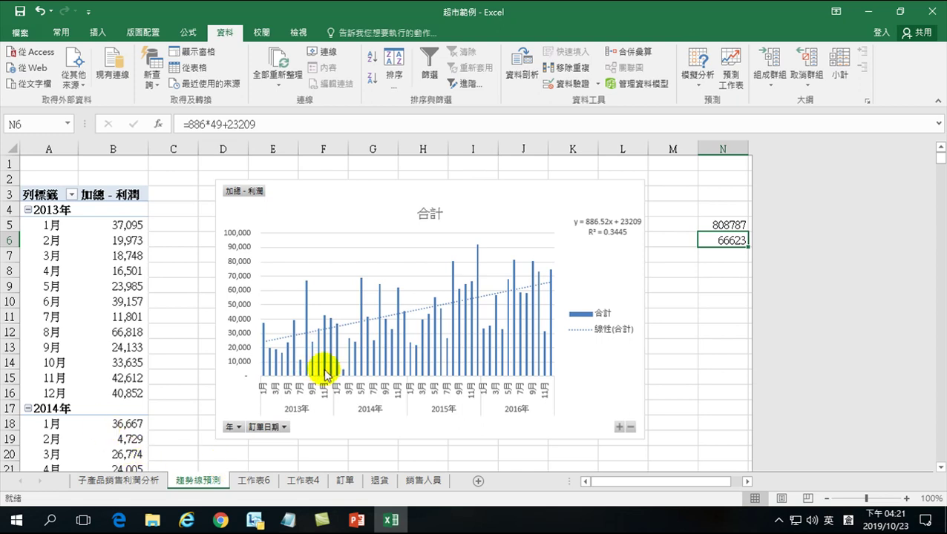
mouse_move(343, 376)
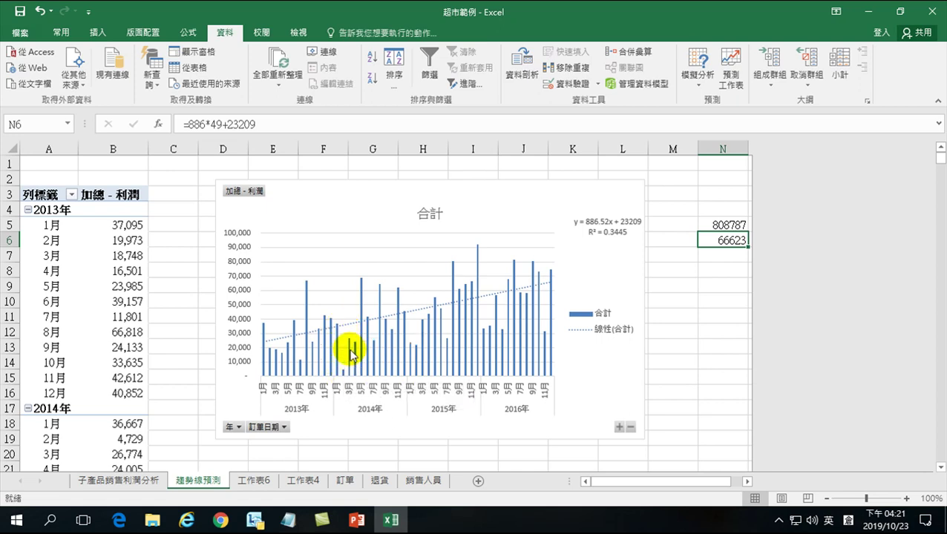
mouse_move(350, 353)
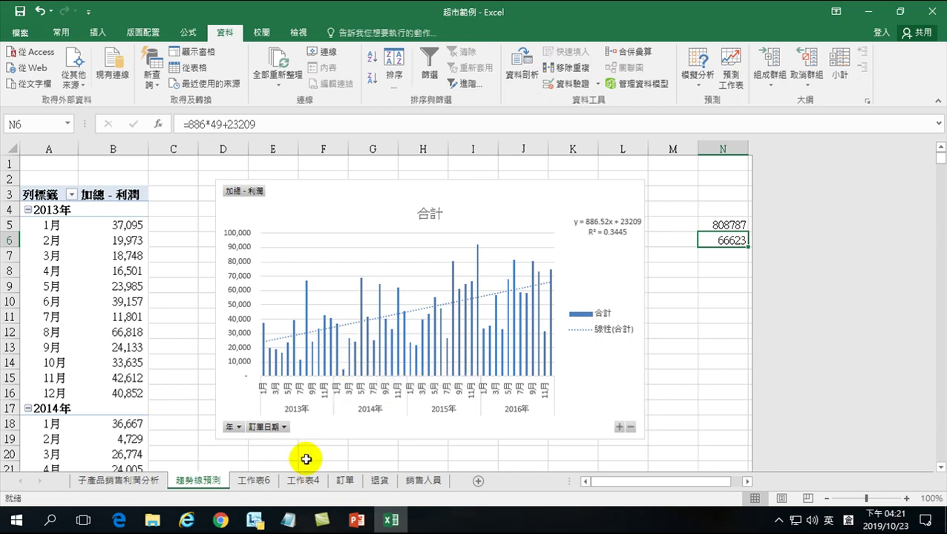
left_click(255, 481)
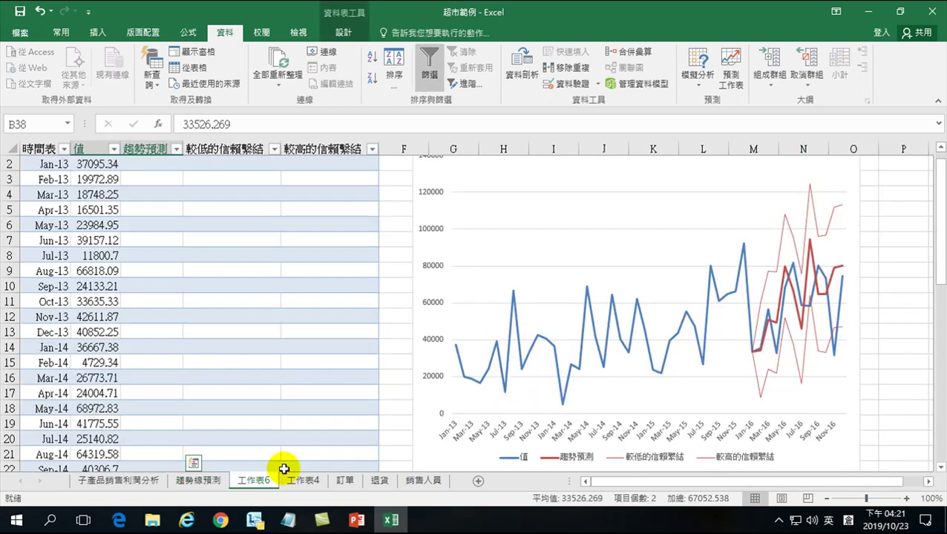